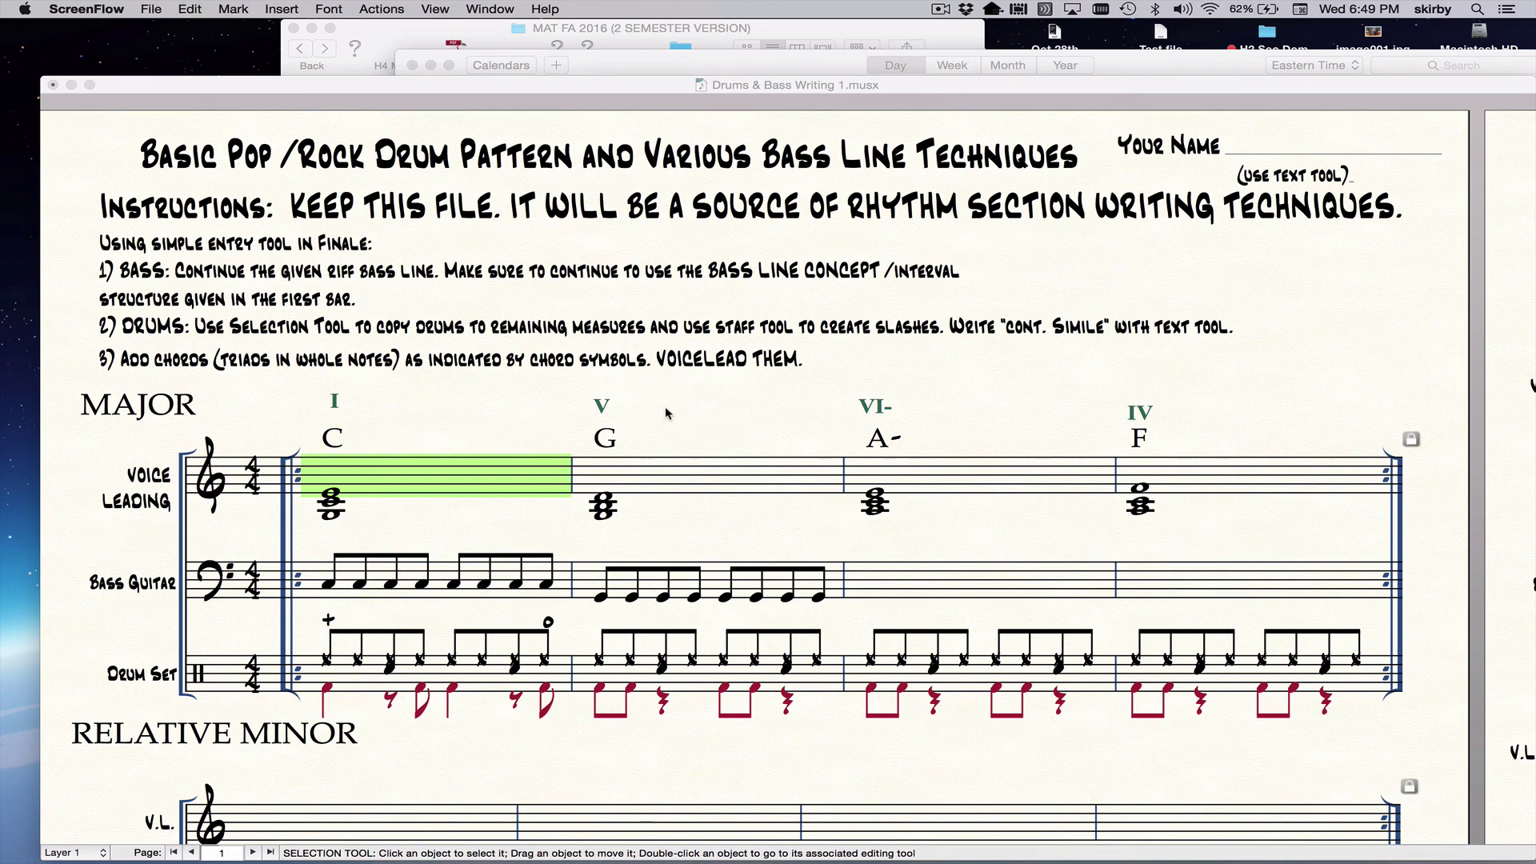
Activate the Finale window showing the Drums & Bass Writing 1 worksheet
{"action": "left_click", "coordinate": [638, 100]}
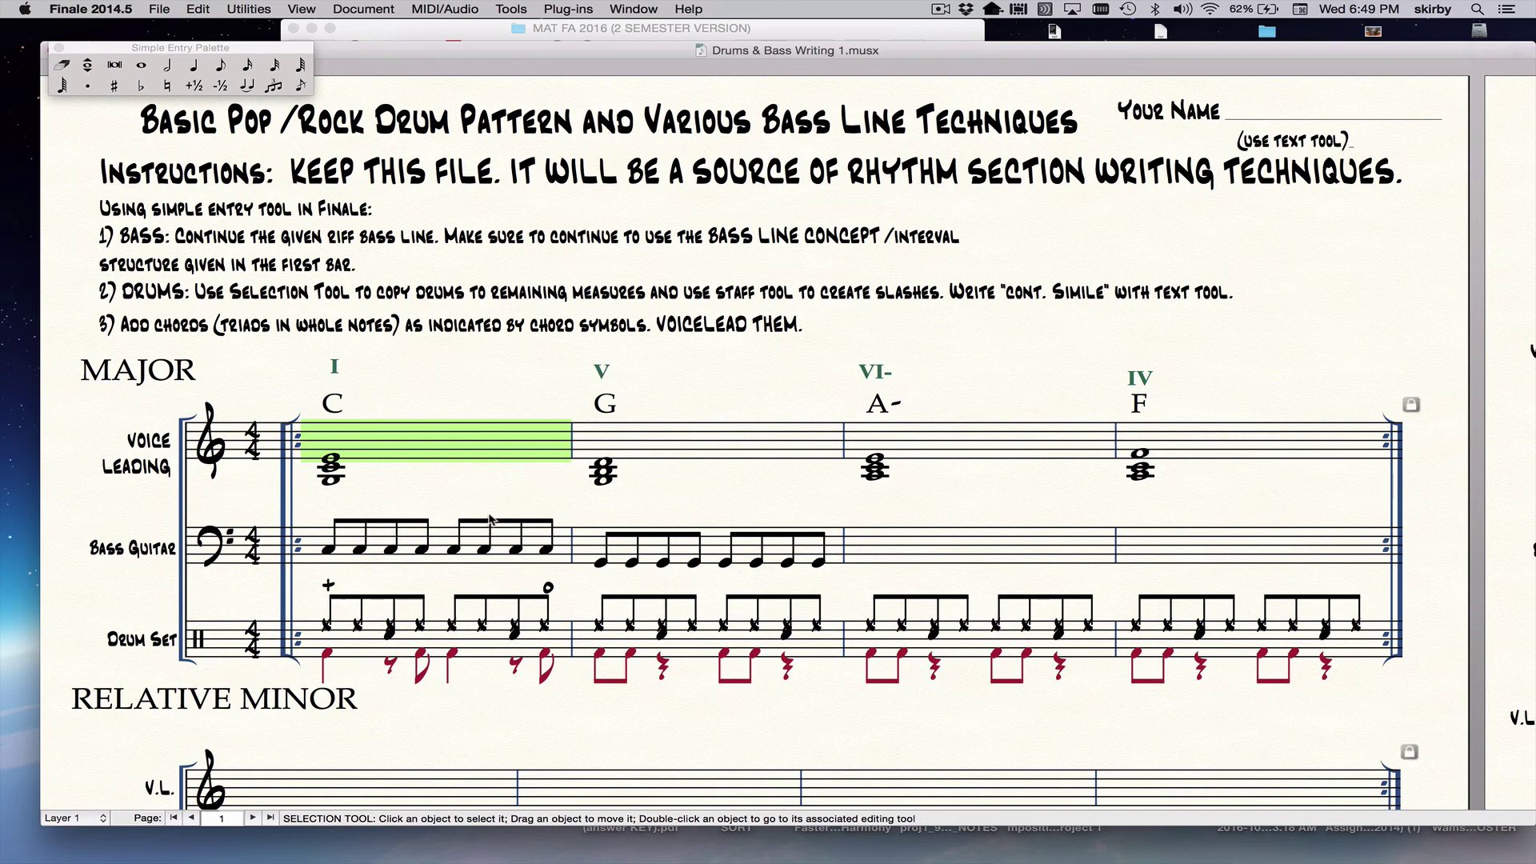
Enter an eighth note in bass measure 3 (A-) and move the entry palette slightly aside
{"action": "left_click", "coordinate": [221, 67]}
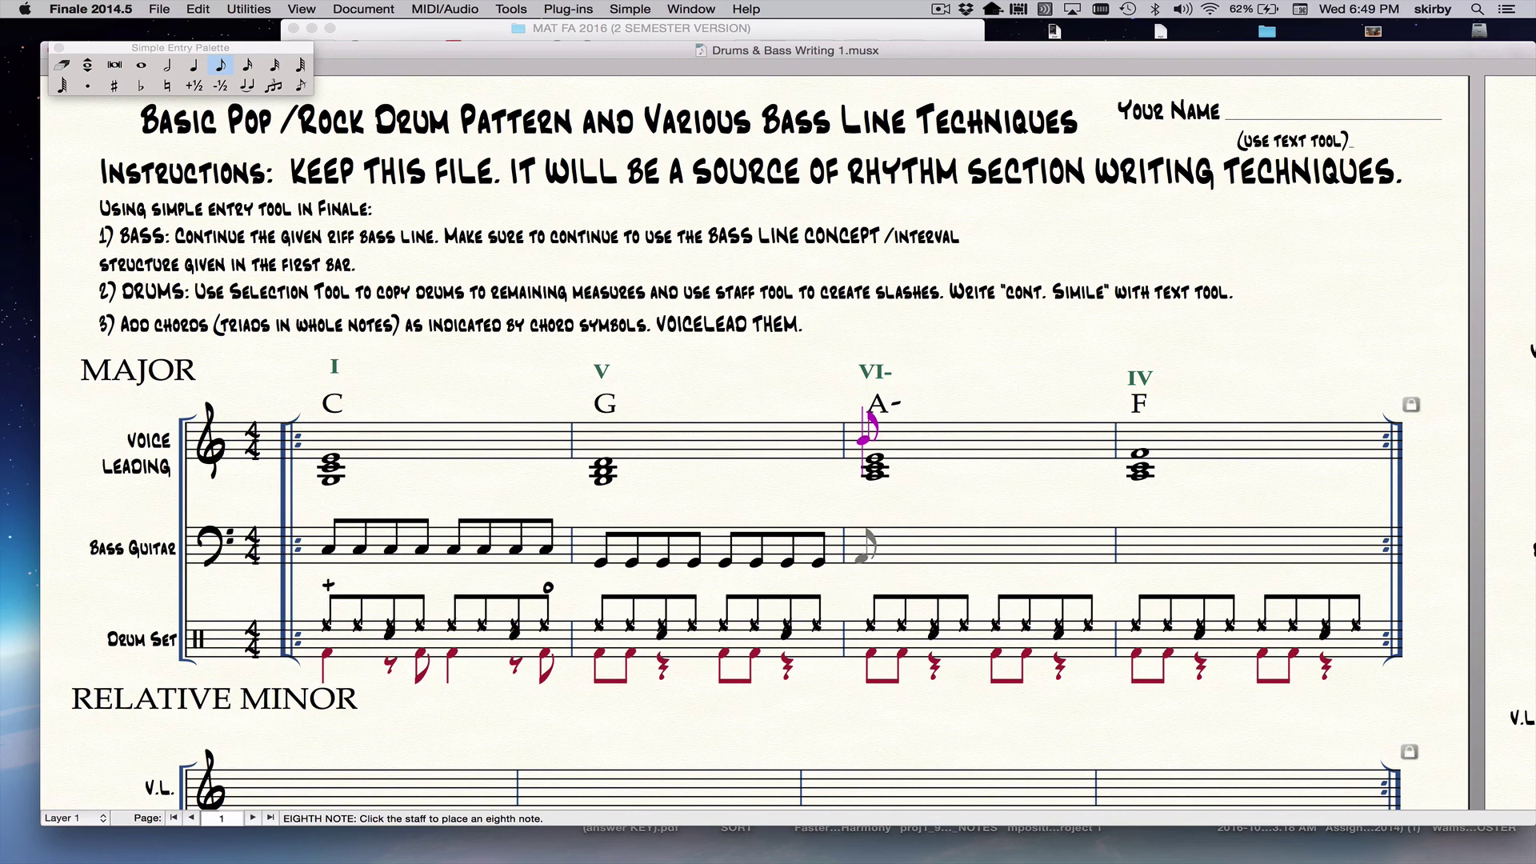
{"action": "left_click", "coordinate": [861, 553]}
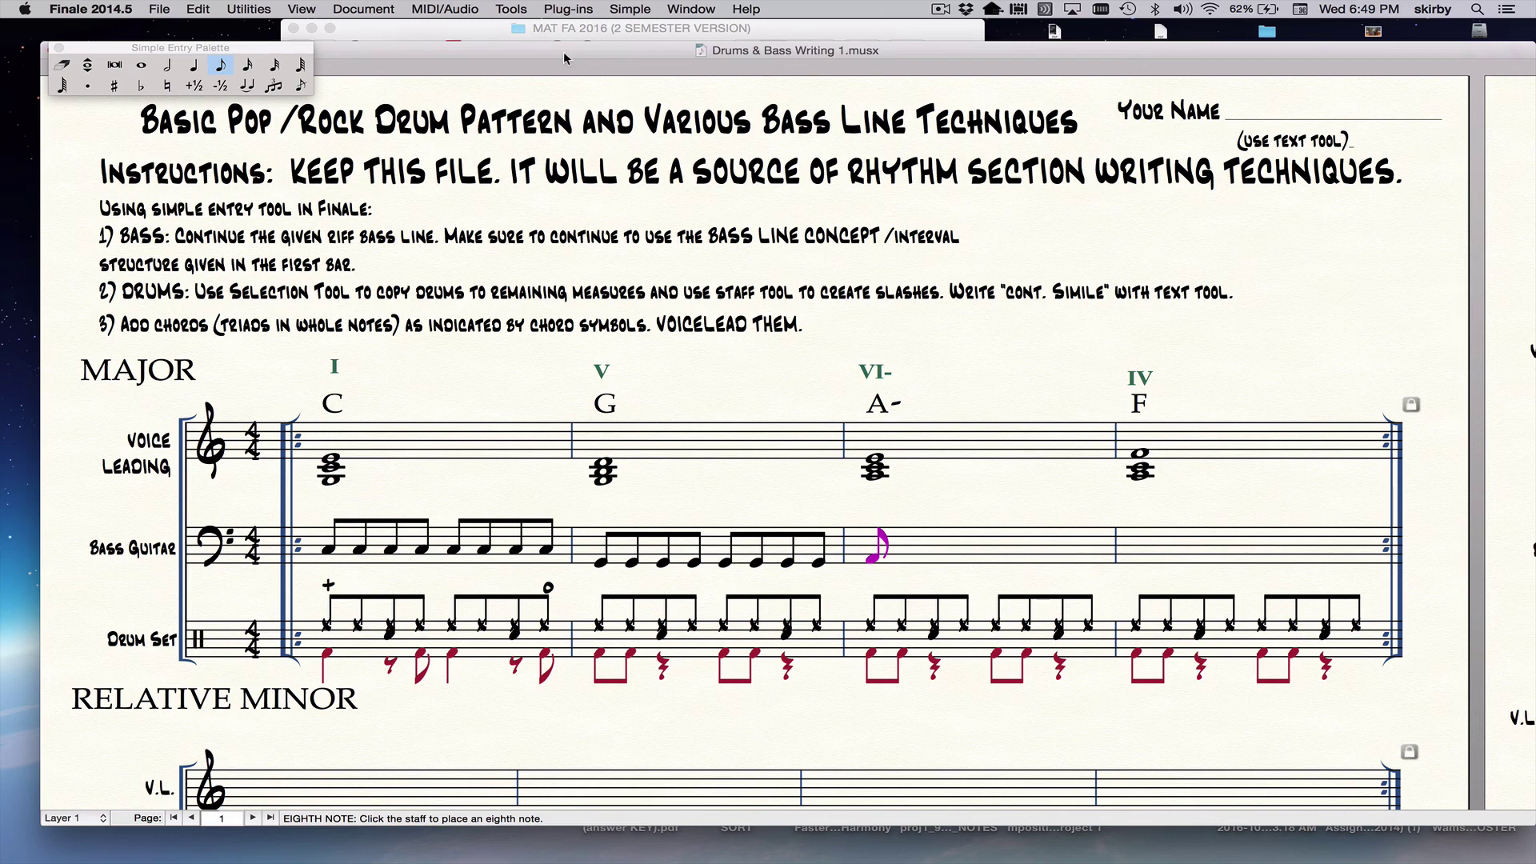
{"action": "left_click_drag", "start_coordinate": [274, 49], "coordinate": [320, 50]}
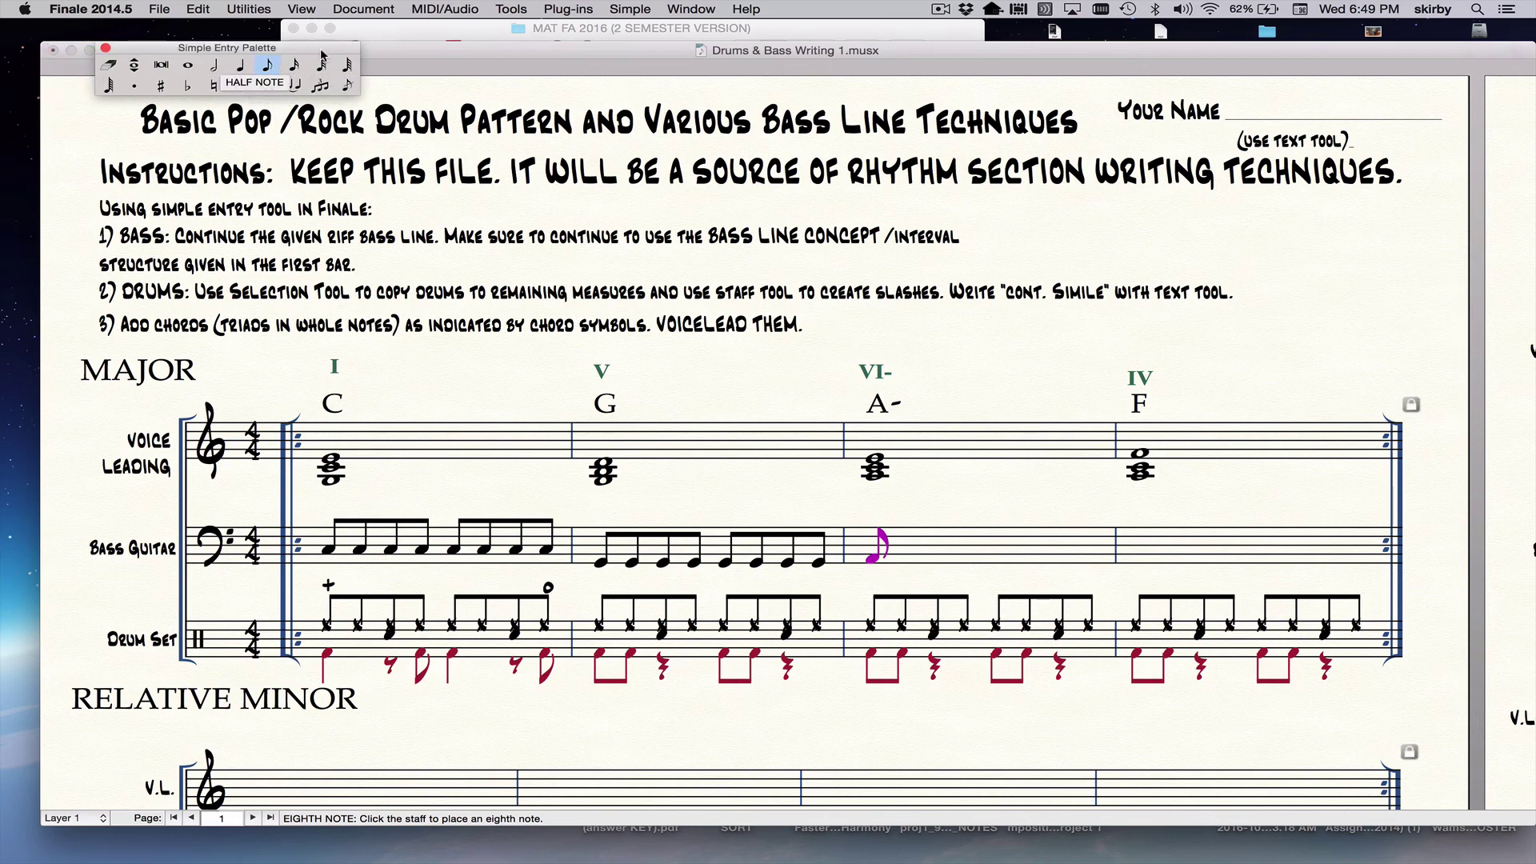
Show the Main Tool Palette and position it at the top beside the Simple Entry Palette
{"action": "left_click", "coordinate": [692, 9]}
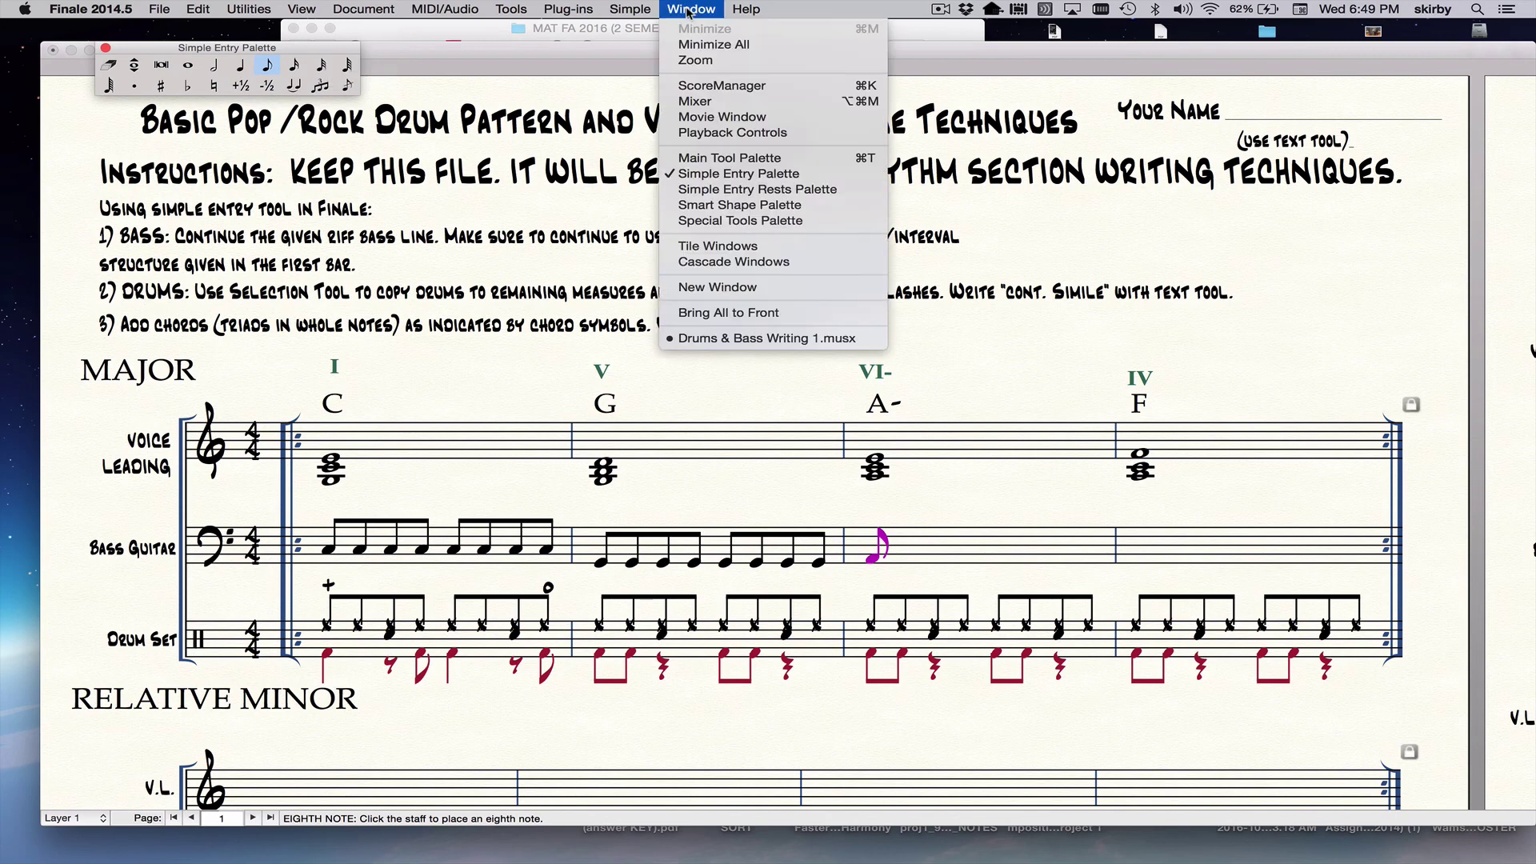
{"action": "left_click", "coordinate": [693, 163]}
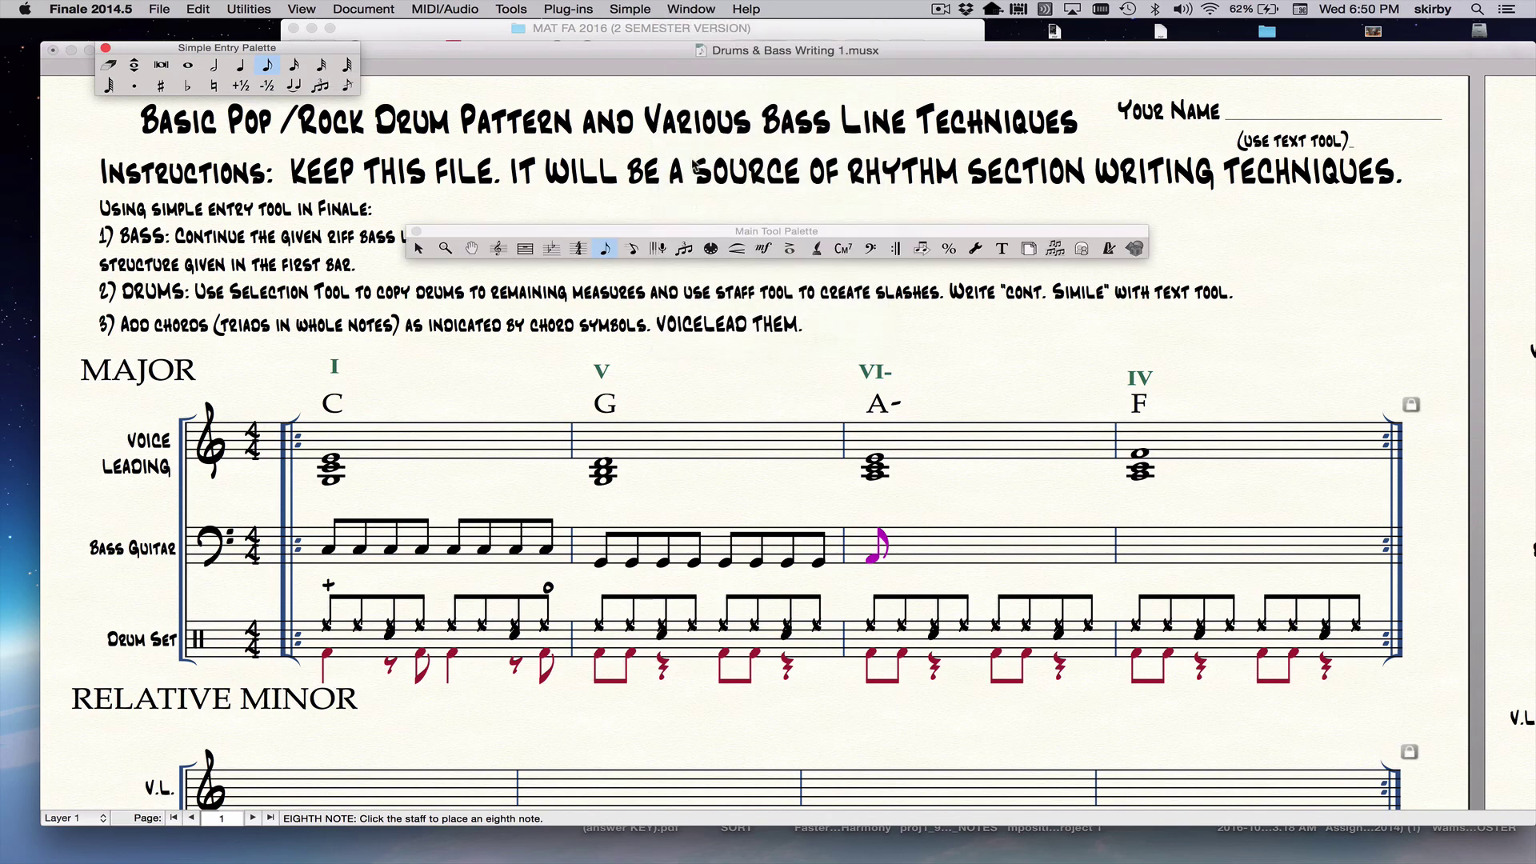
{"action": "left_click", "coordinate": [704, 9]}
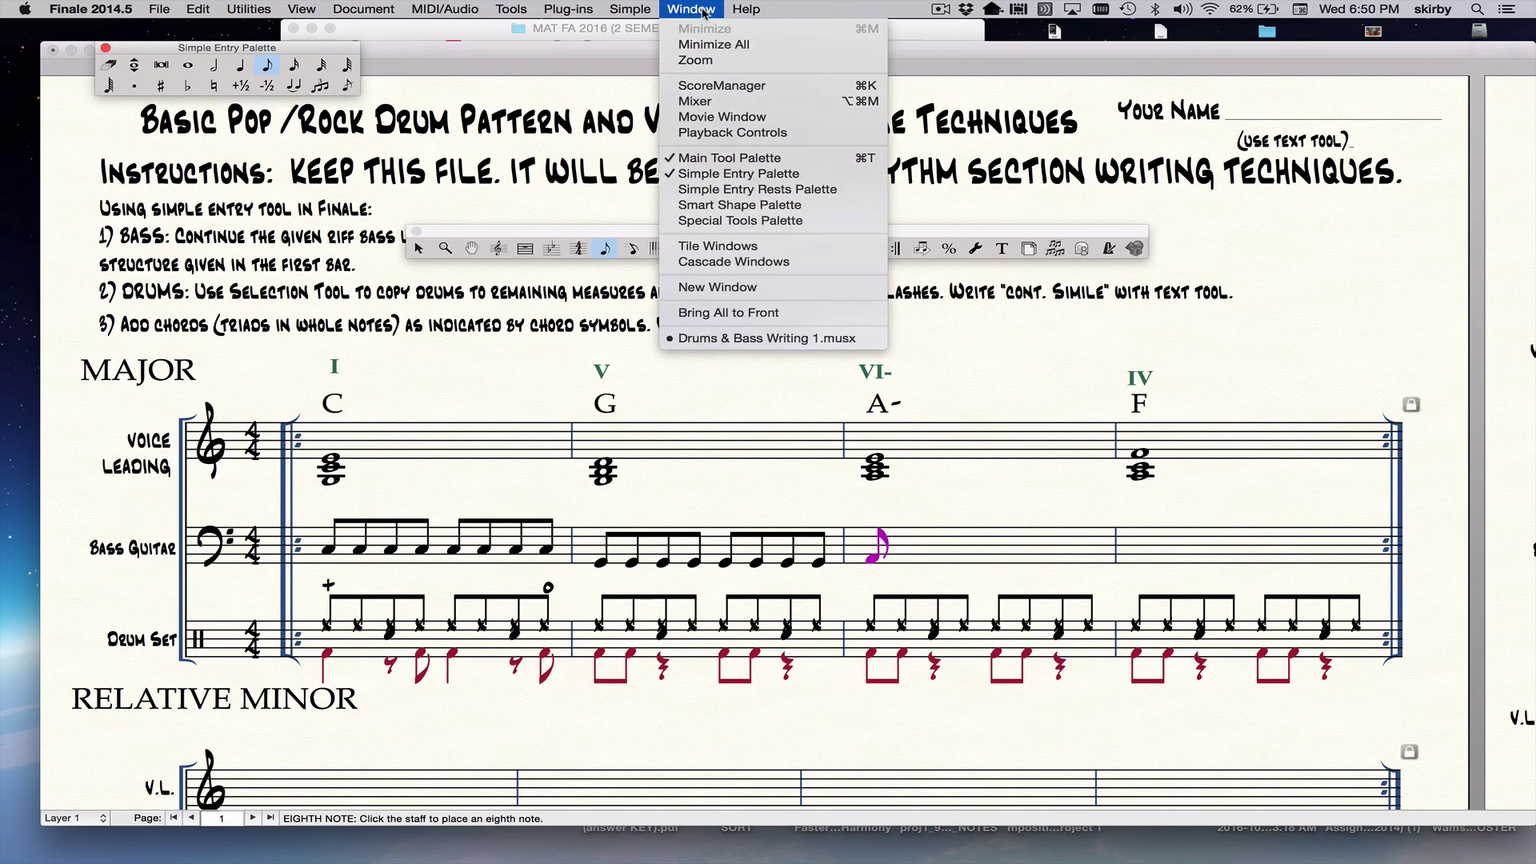
{"action": "left_click", "coordinate": [606, 226]}
{"action": "left_click_drag", "start_coordinate": [606, 226], "coordinate": [607, 63]}
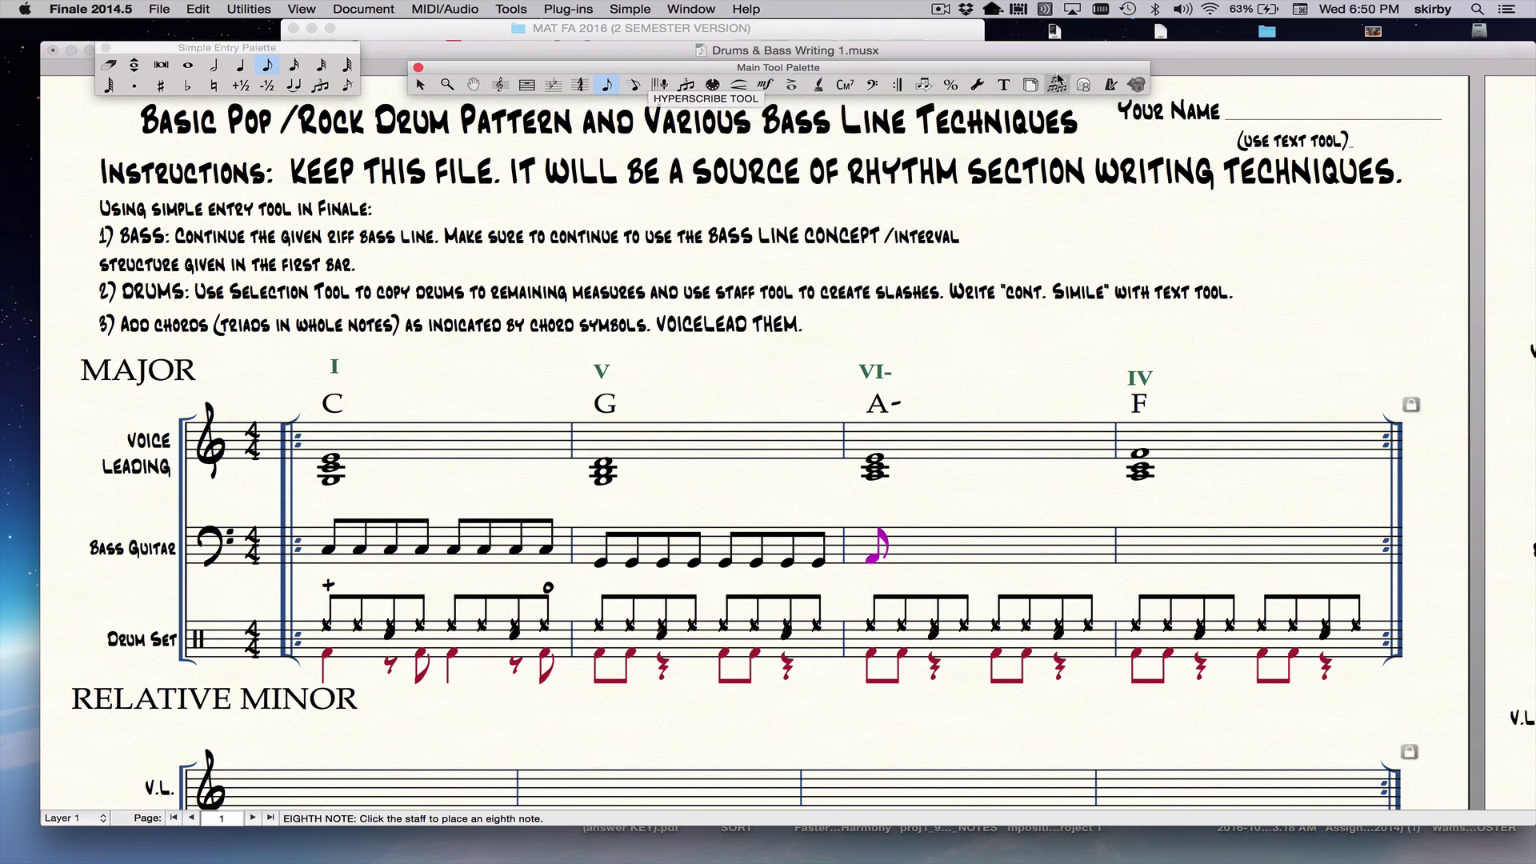
{"action": "key", "text": "Escape"}
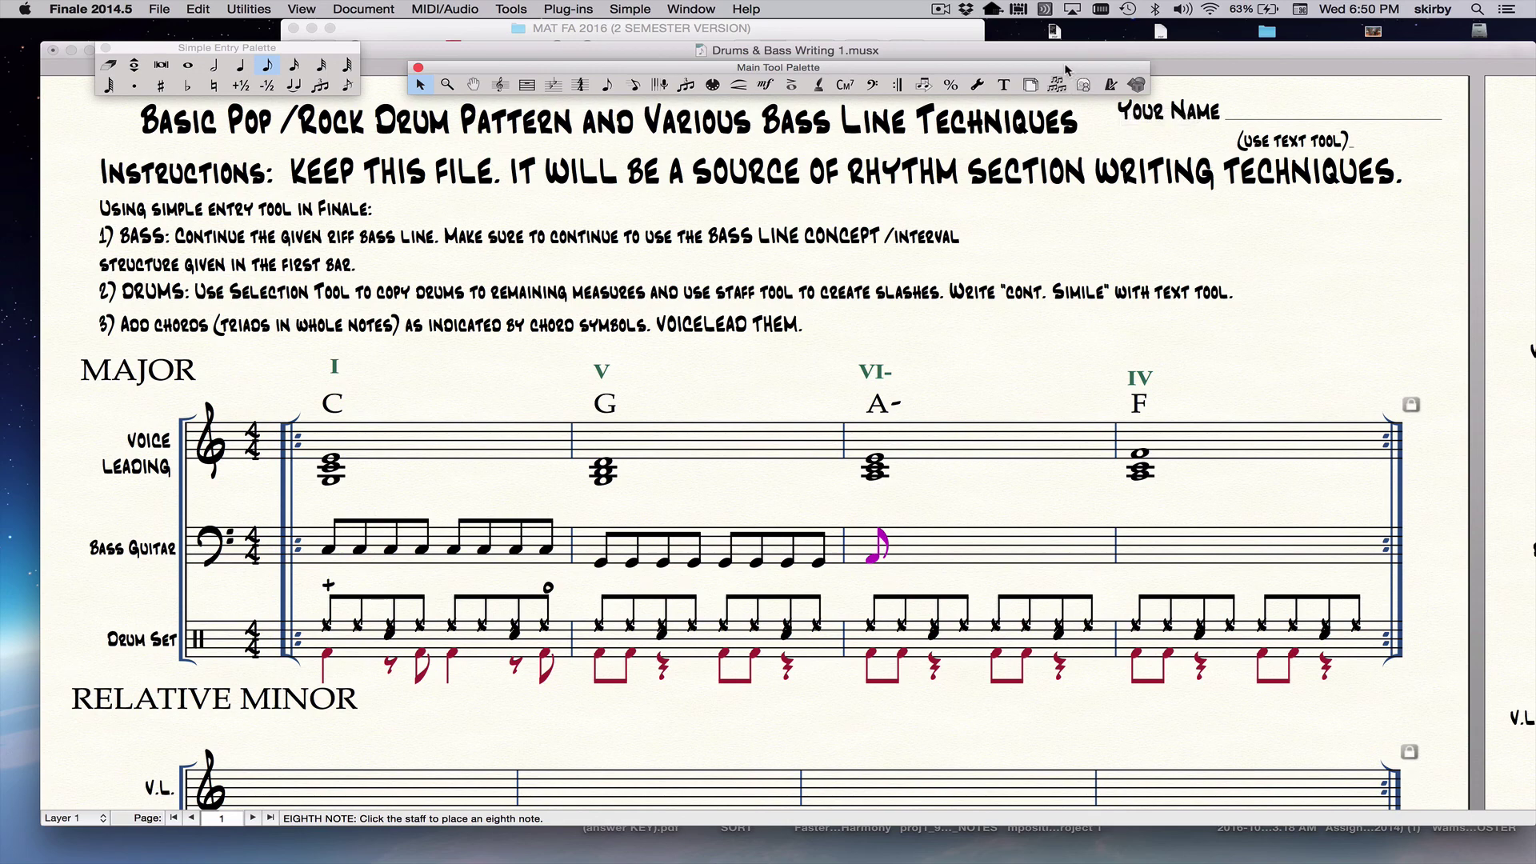
{"action": "mouse_move", "coordinate": [1068, 68]}
{"action": "left_mouse_down"}
{"action": "mouse_move", "coordinate": [1110, 56]}
{"action": "mouse_move", "coordinate": [1071, 40]}
{"action": "left_mouse_up"}
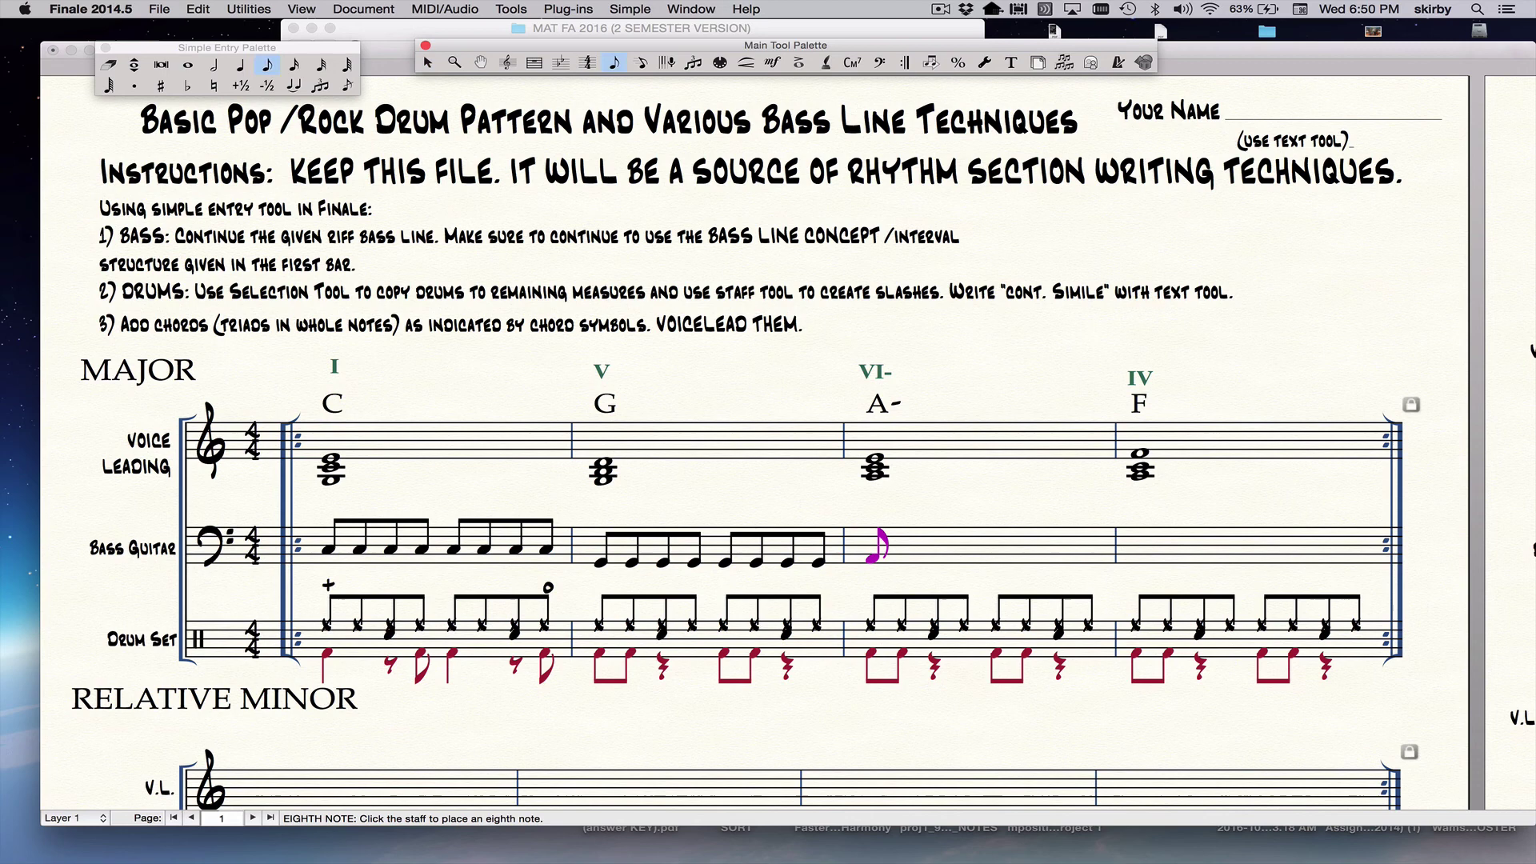
Fill bass bars 3 (A-) and 4 (F) with repeated root eighth notes
{"action": "left_click", "coordinate": [878, 549]}
{"action": "left_click", "coordinate": [874, 563]}
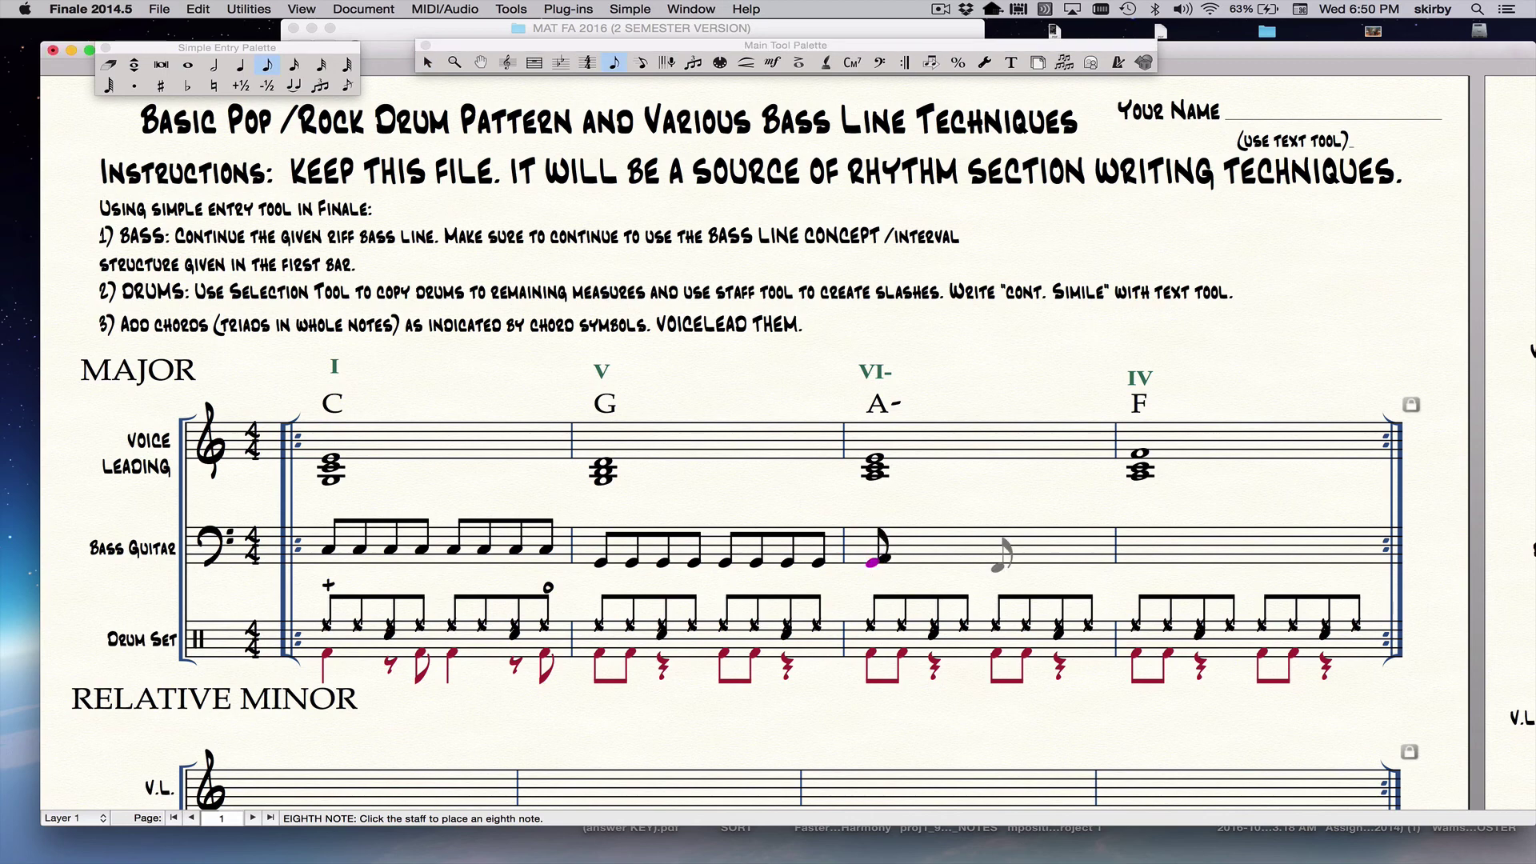
{"action": "key", "text": "Up"}
{"action": "key", "text": "Return"}
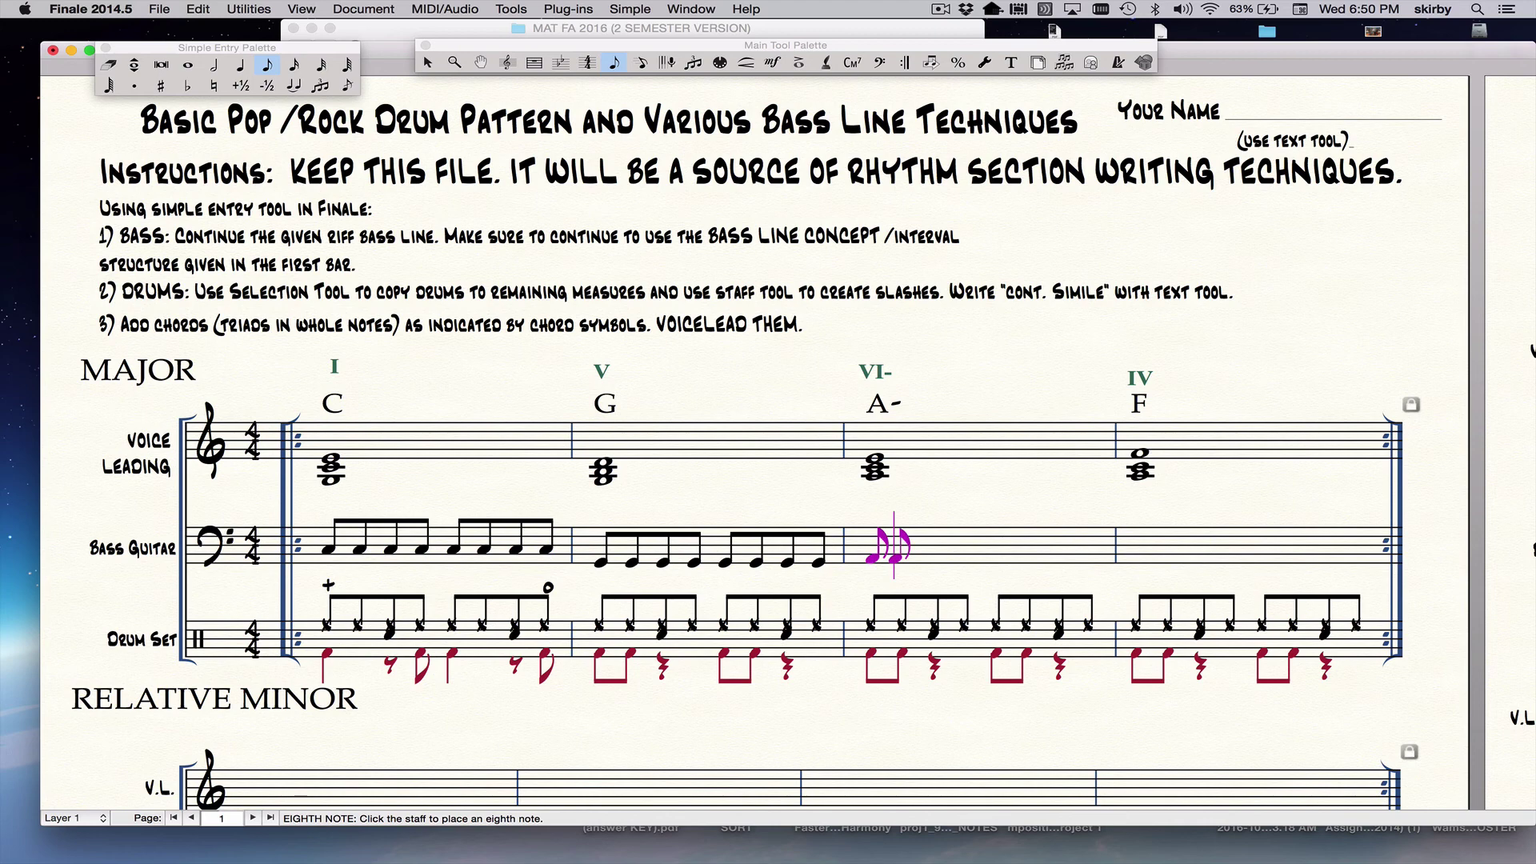
{"action": "key", "text": "Return"}
{"action": "key", "text": "Return"}
{"action": "key", "text": "Return"}
{"action": "key", "text": "Return"}
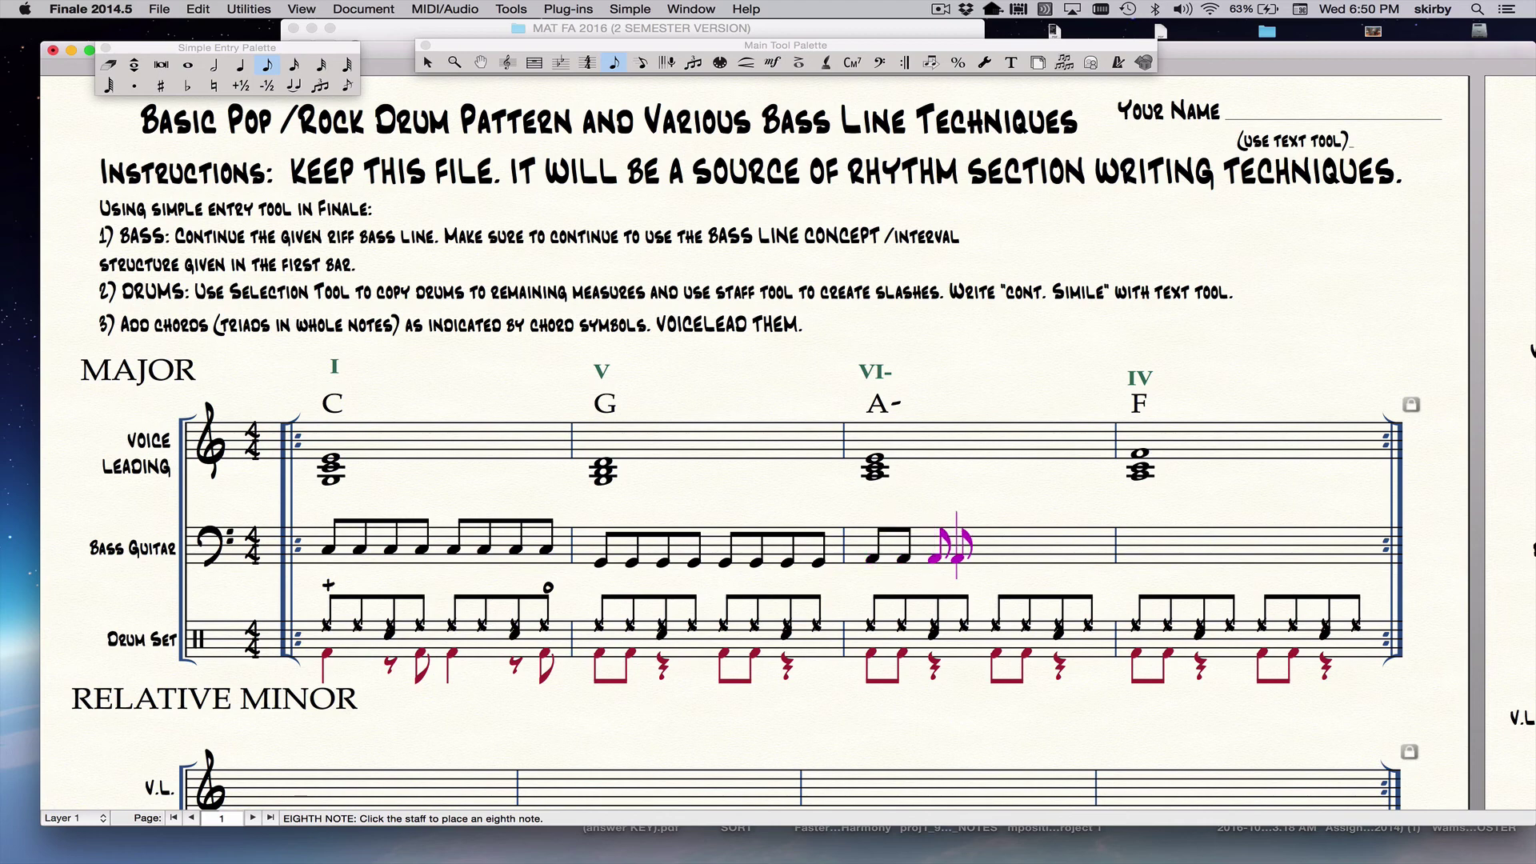
{"action": "key", "text": "Return"}
{"action": "key", "text": "Return"}
{"action": "key", "text": "Return"}
{"action": "key", "text": "Return"}
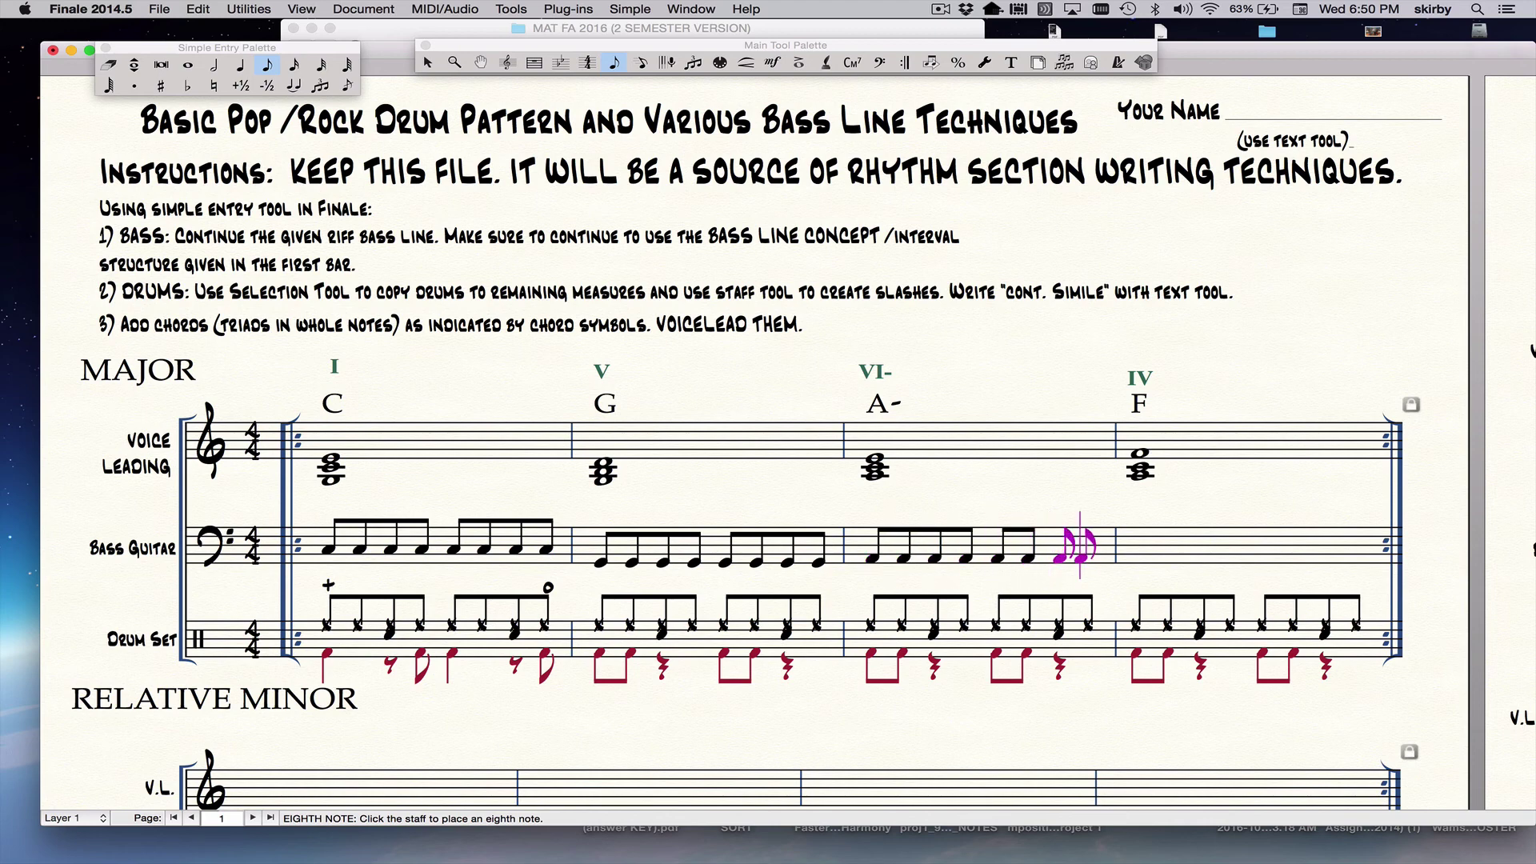
{"action": "key", "text": "Return"}
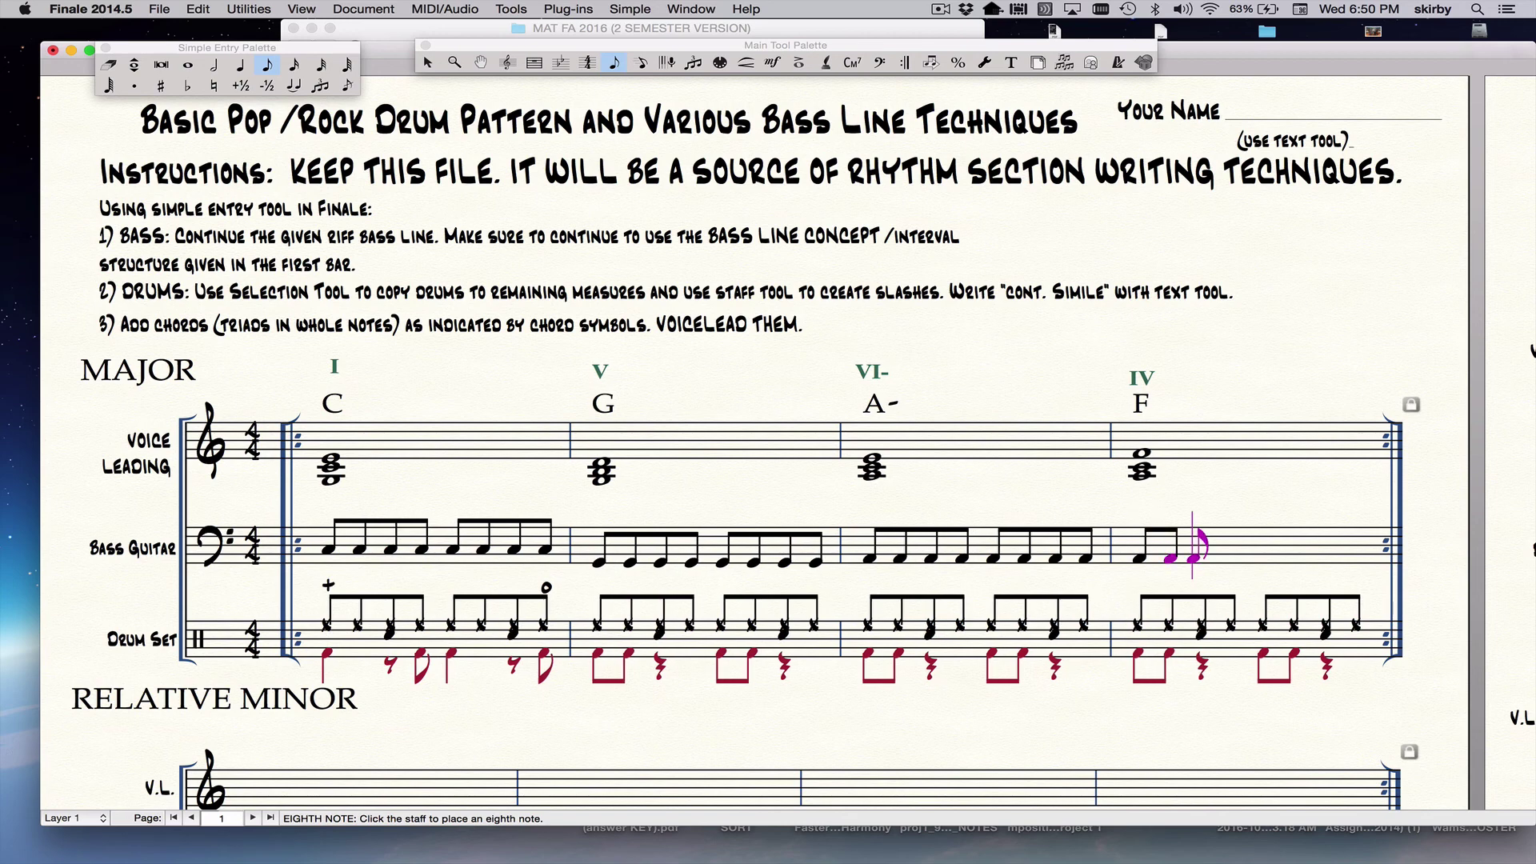
{"action": "key", "text": "BackSpace"}
{"action": "key", "text": "BackSpace"}
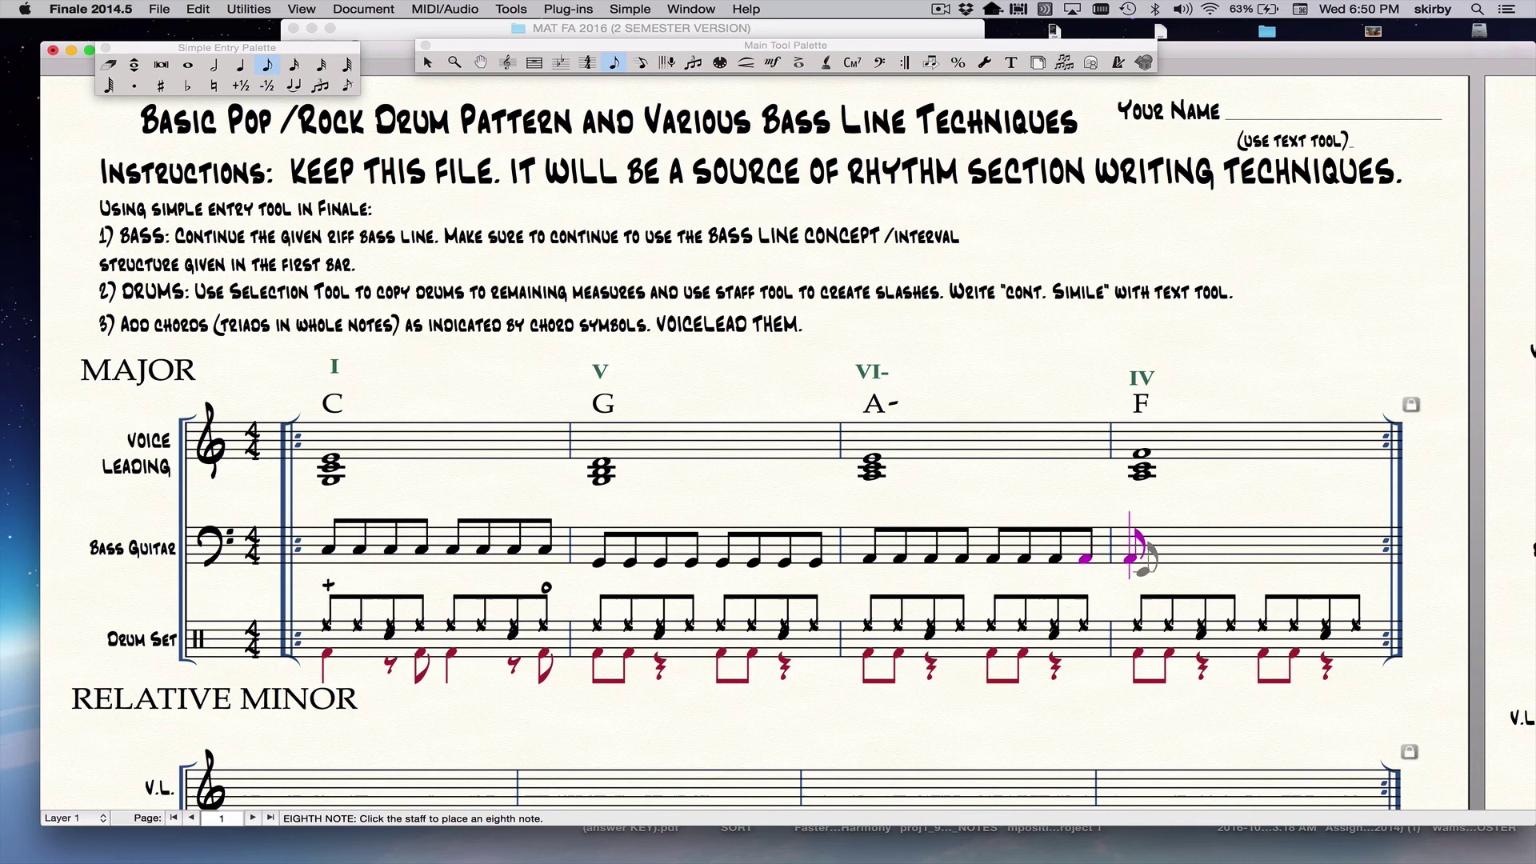
{"action": "left_click", "coordinate": [1145, 564]}
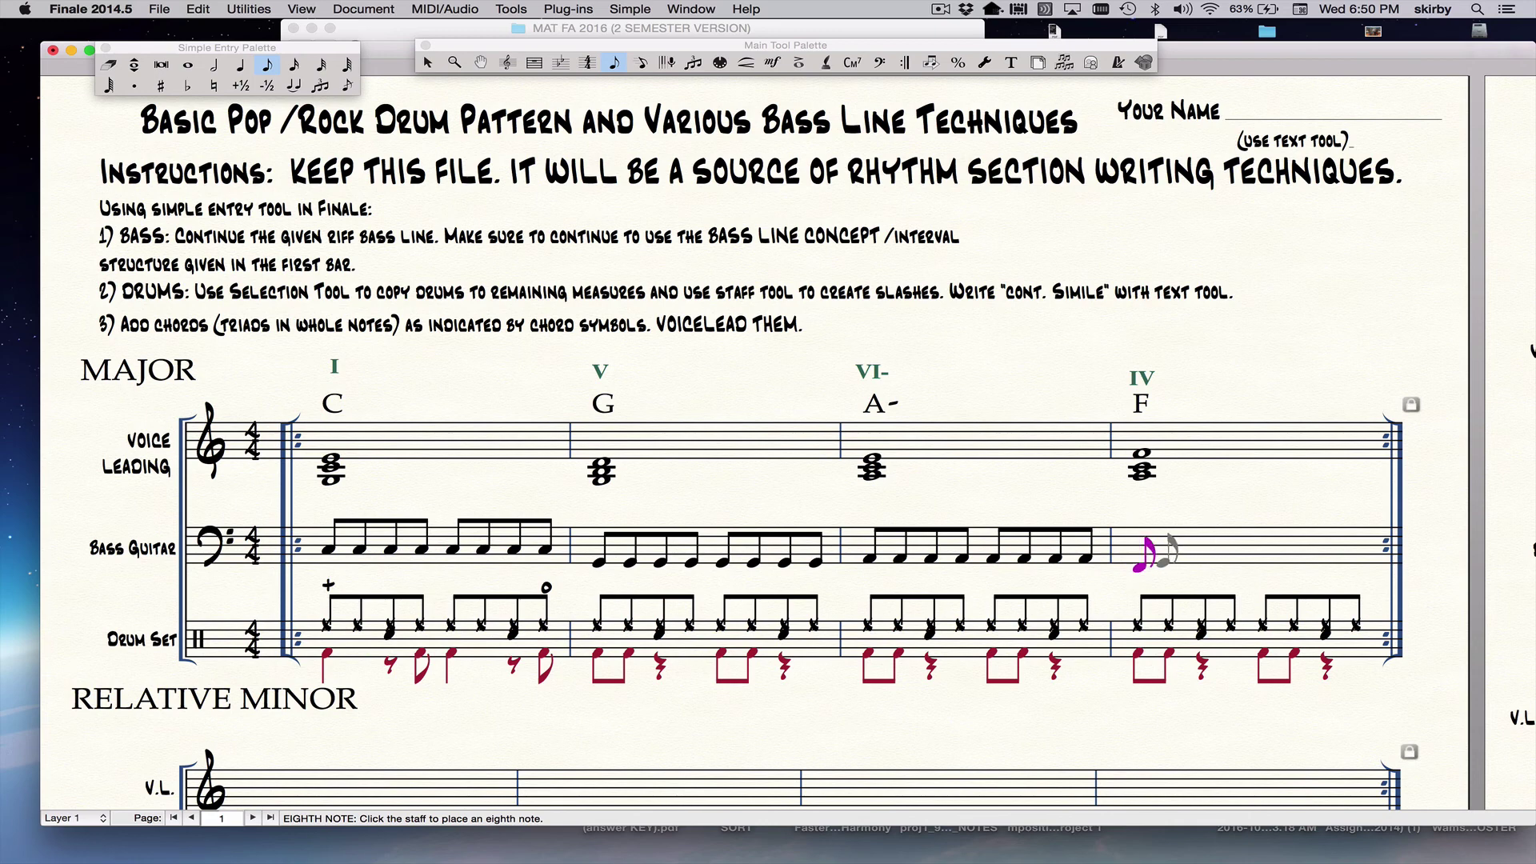
{"action": "left_click", "coordinate": [1170, 565]}
{"action": "left_click", "coordinate": [1205, 561]}
{"action": "key", "text": "Return"}
{"action": "key", "text": "Return"}
{"action": "key", "text": "Return"}
{"action": "key", "text": "Return"}
{"action": "key", "text": "Return"}
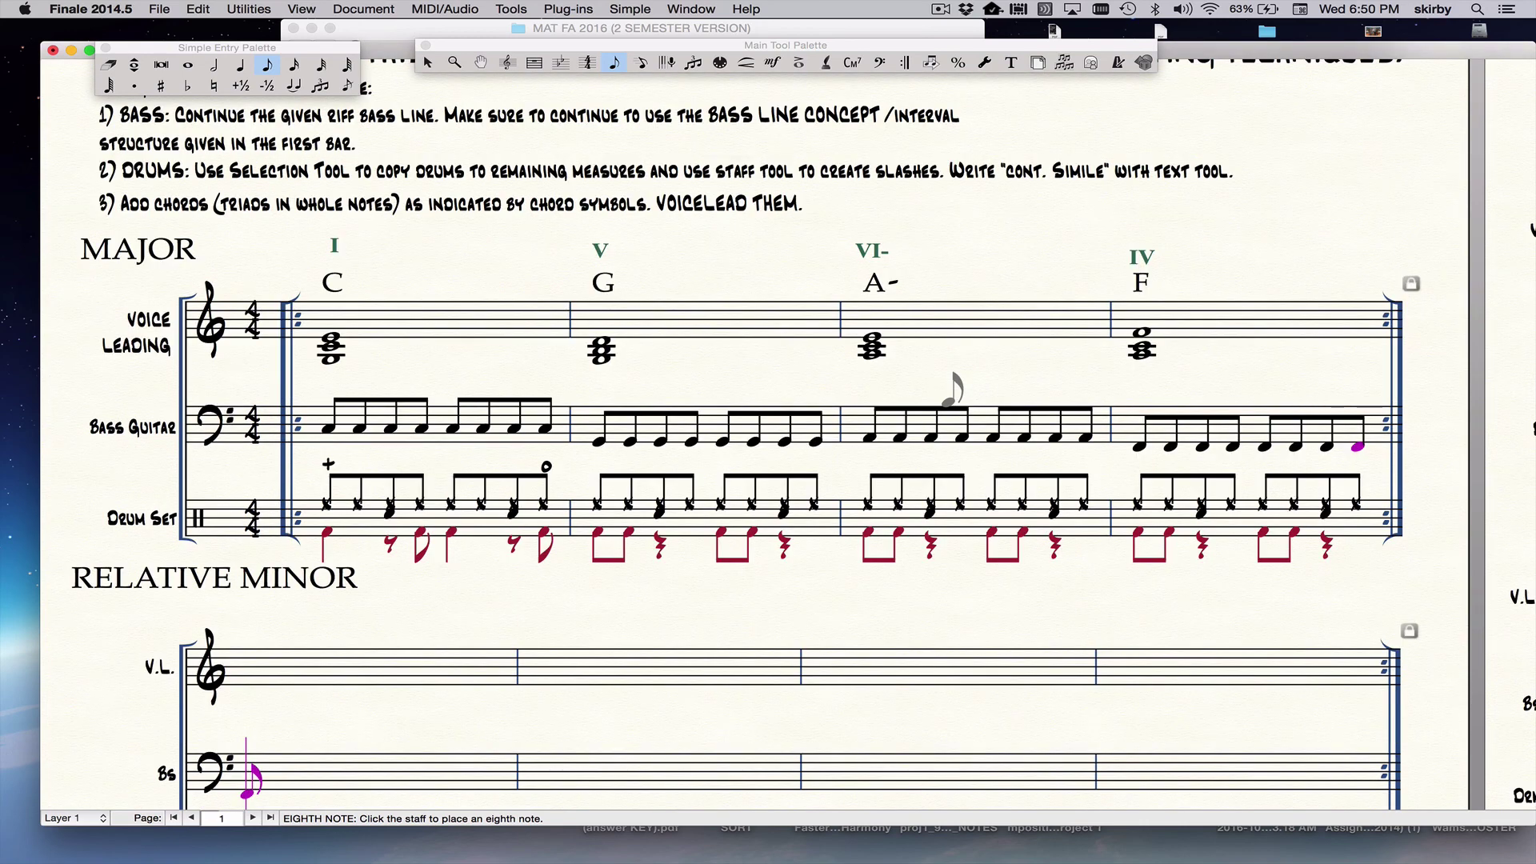
{"action": "key", "text": "Escape"}
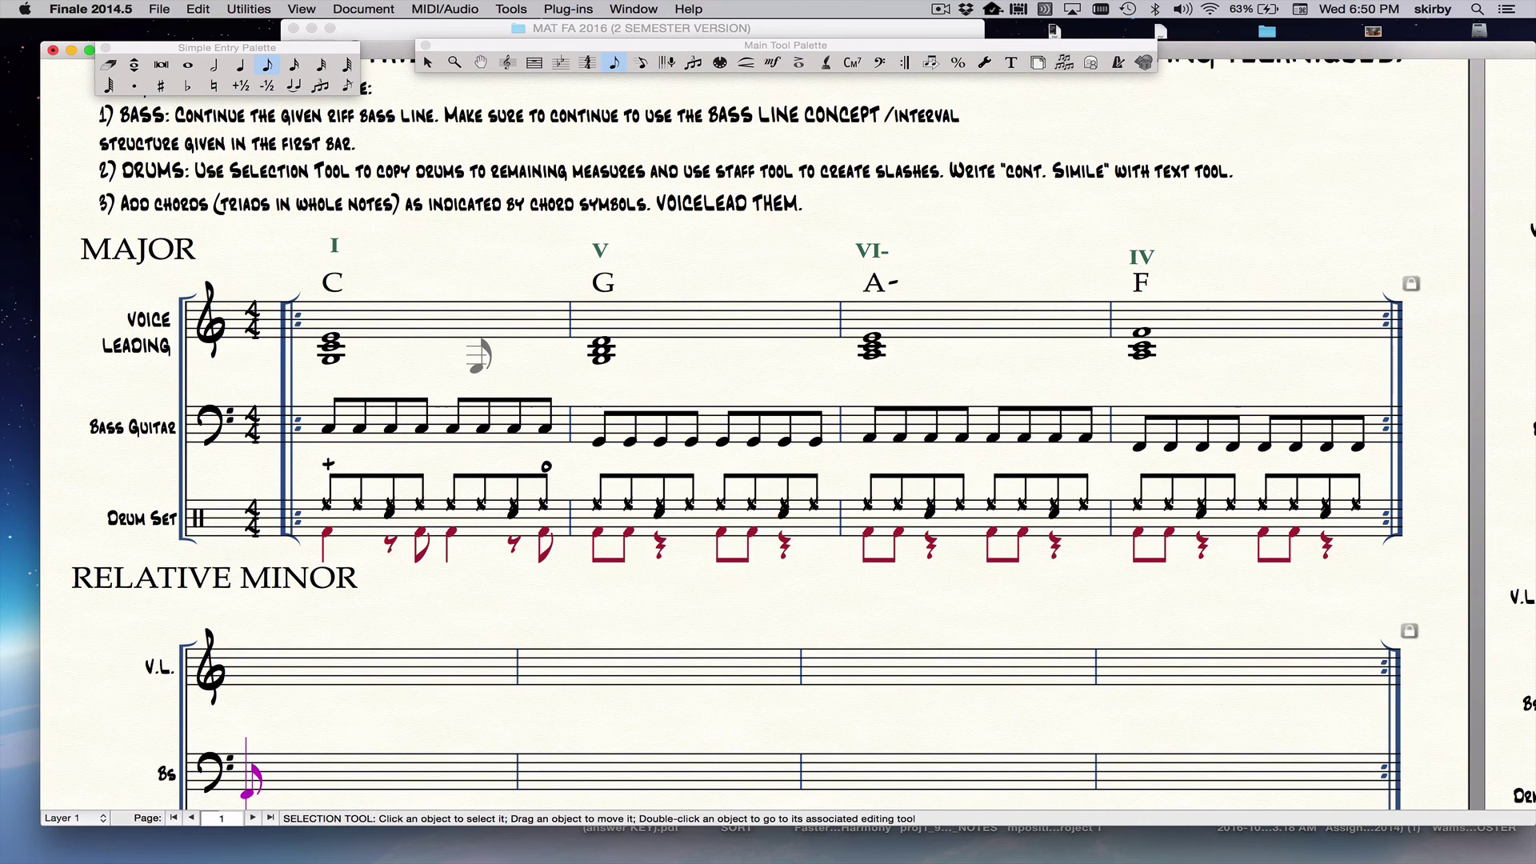
{"action": "key", "text": "space"}
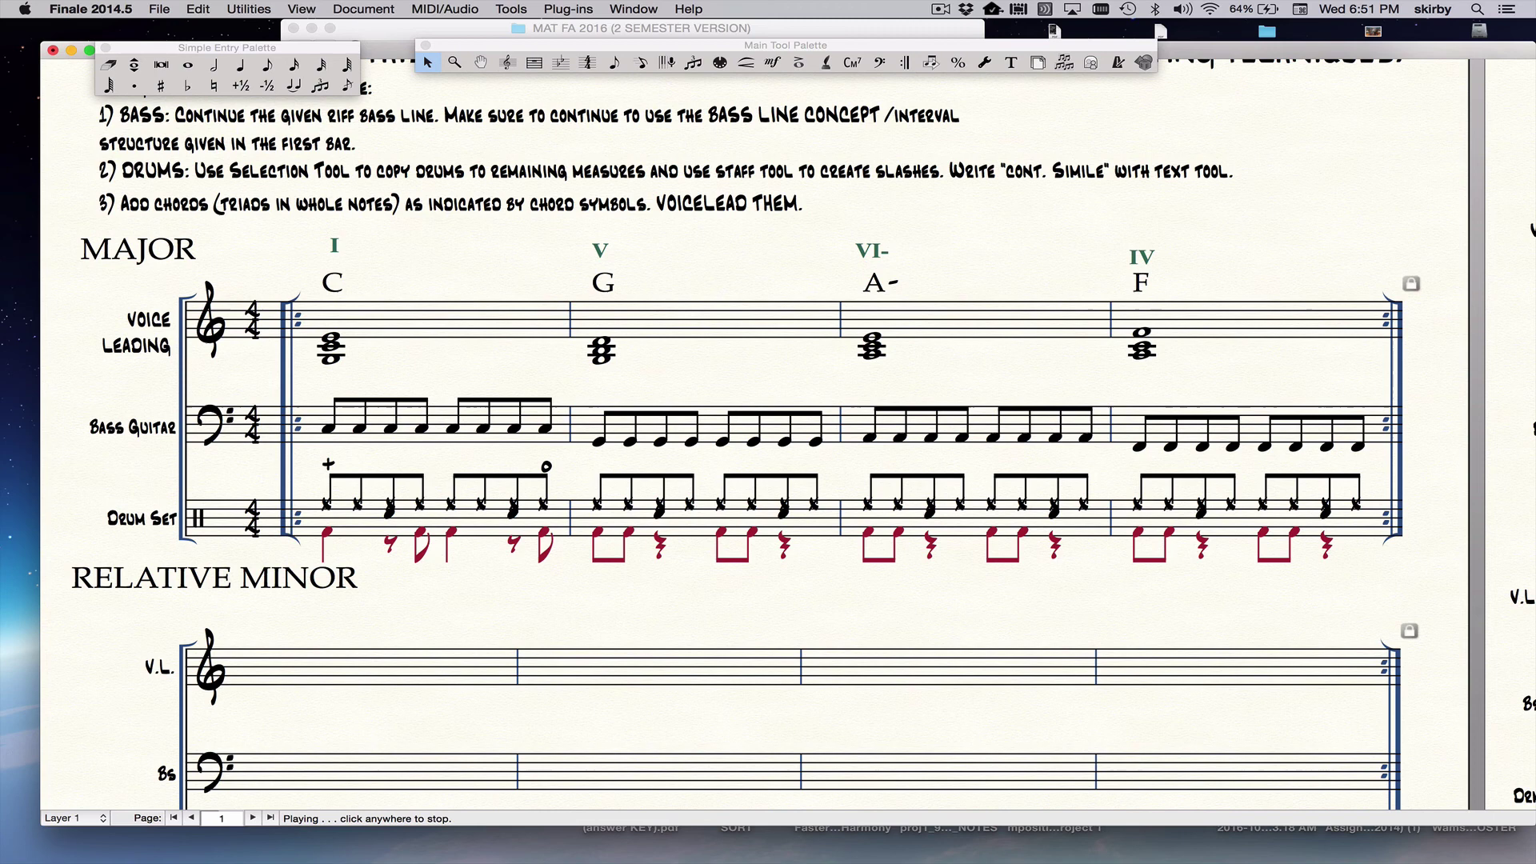
{"action": "left_click", "coordinate": [390, 437]}
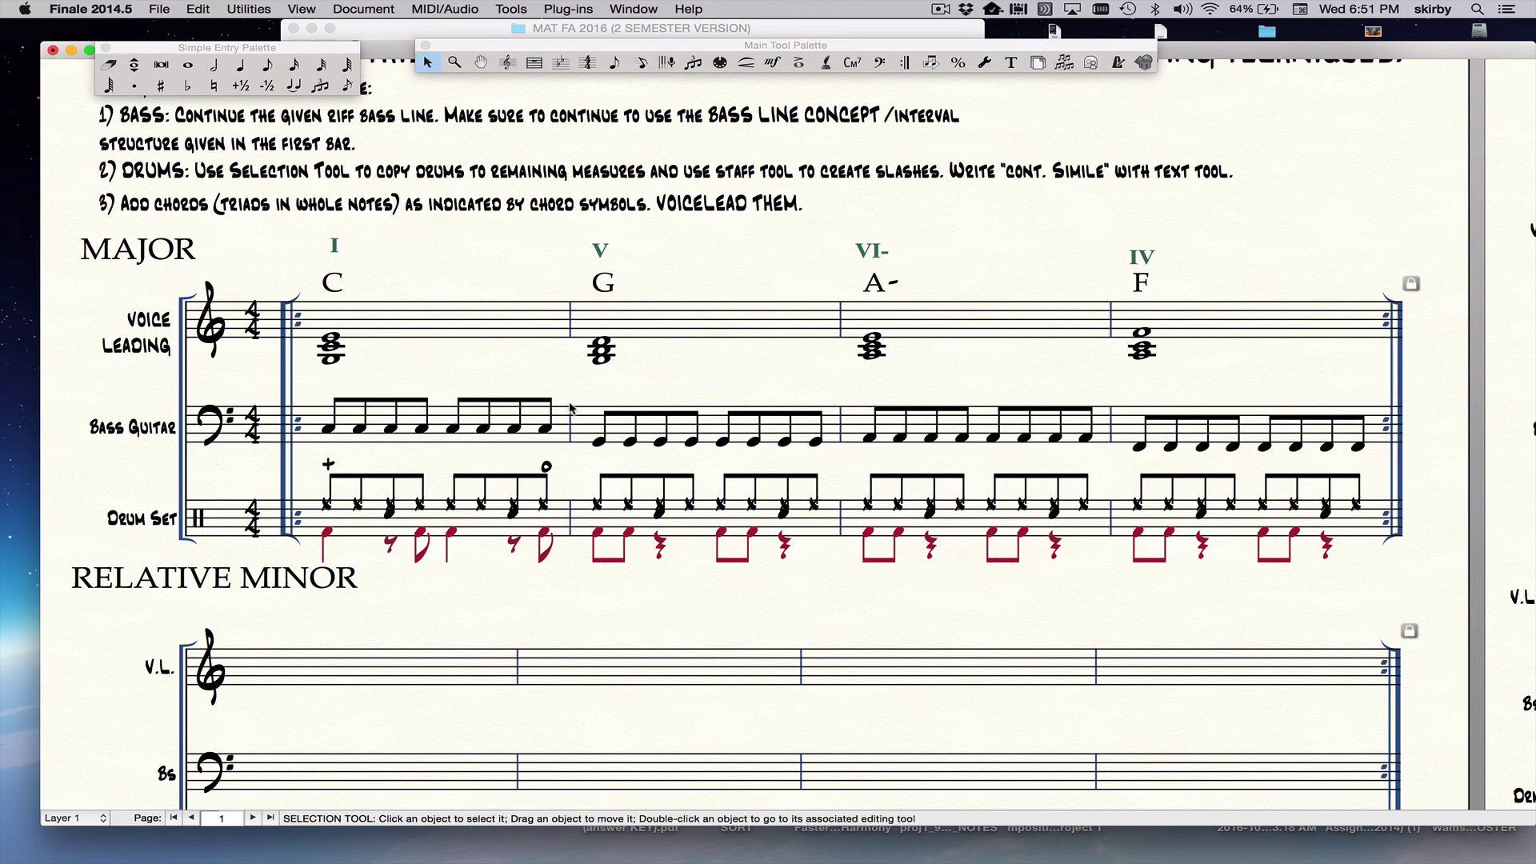
{"action": "scroll", "coordinate": [559, 408], "scroll_direction": "down", "scroll_amount": 1}
{"action": "scroll", "coordinate": [558, 408], "scroll_direction": "down", "scroll_amount": 2}
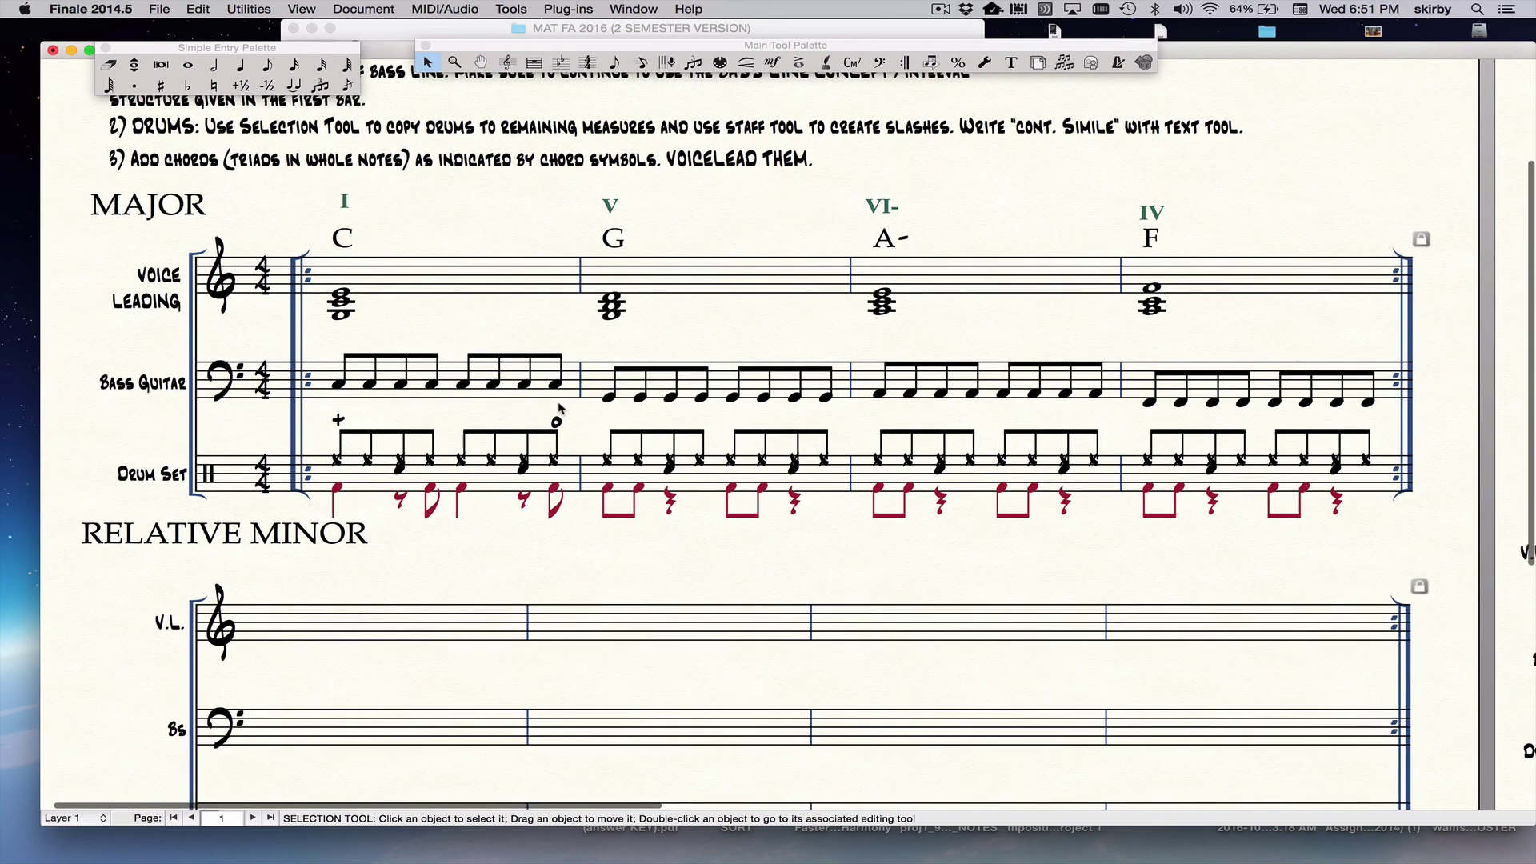
{"action": "scroll", "coordinate": [559, 408], "scroll_direction": "up", "scroll_amount": 1}
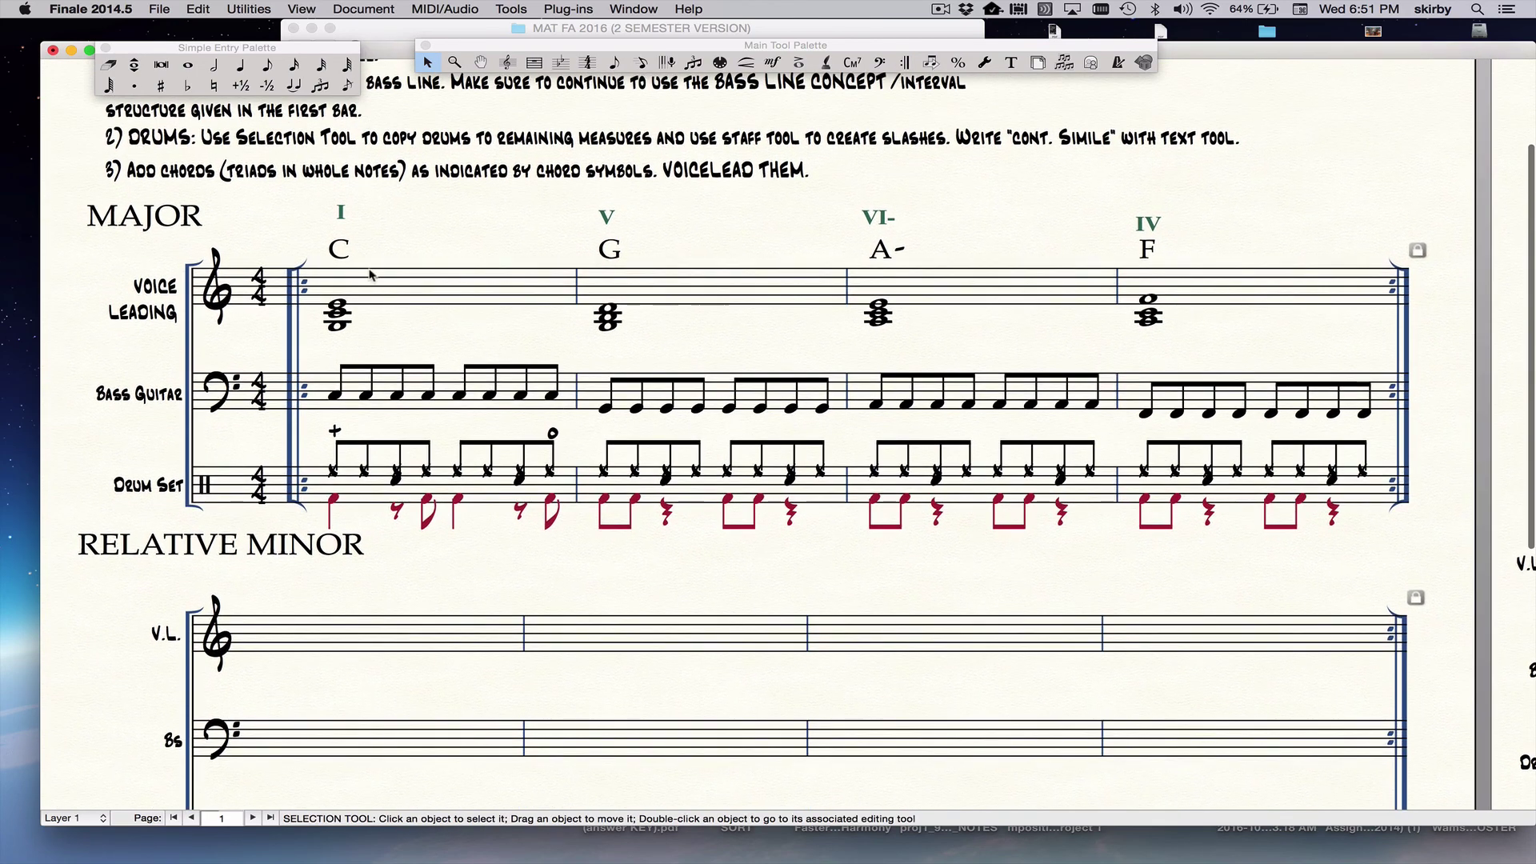
Switch to the Expression tool and browse the roman numeral expressions without choosing one
{"action": "left_click", "coordinate": [852, 62]}
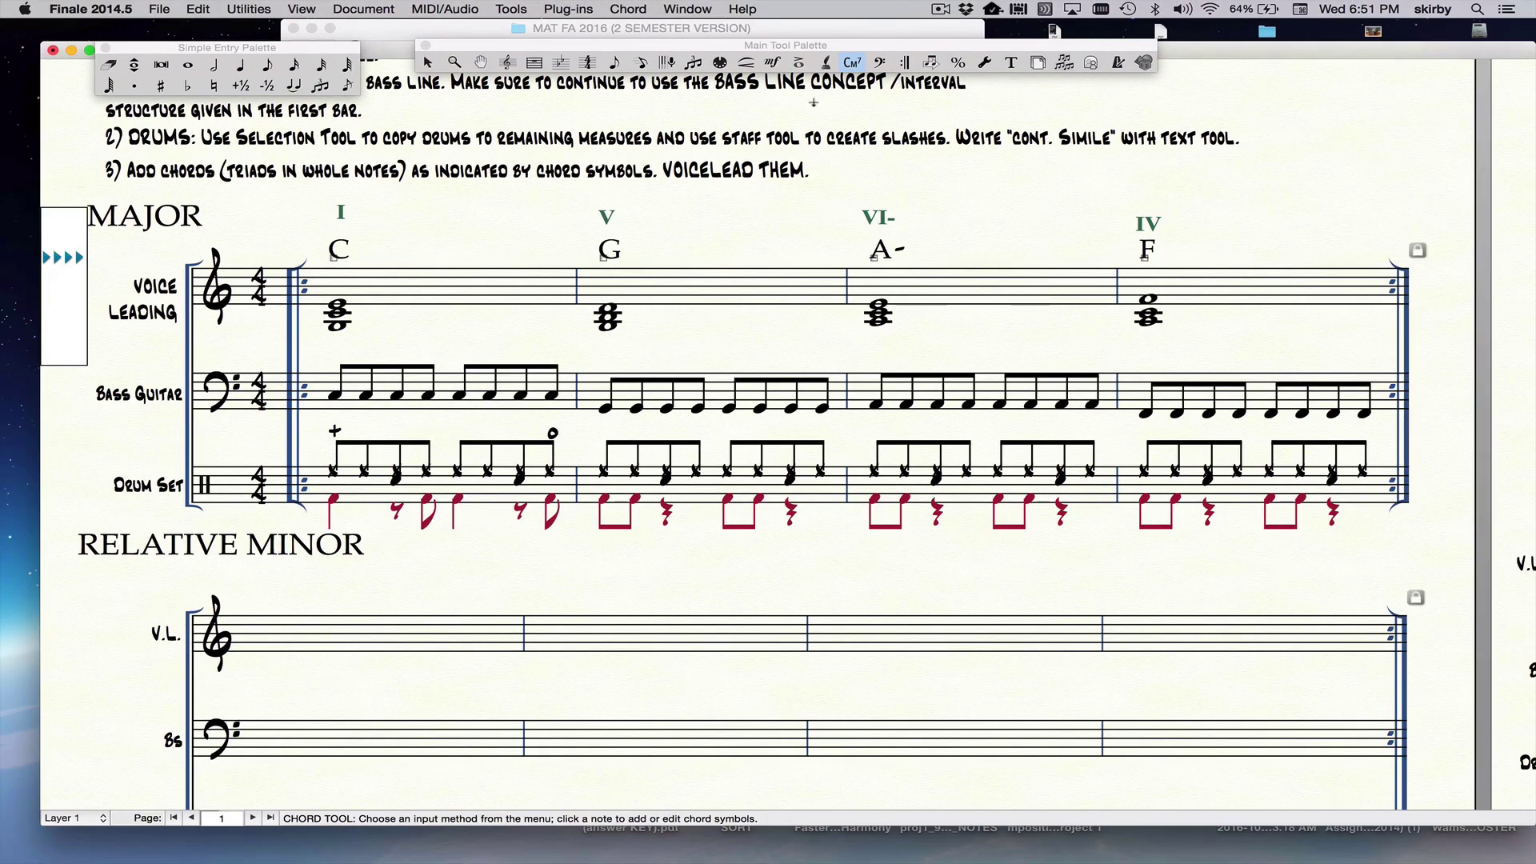
{"action": "left_click", "coordinate": [773, 62]}
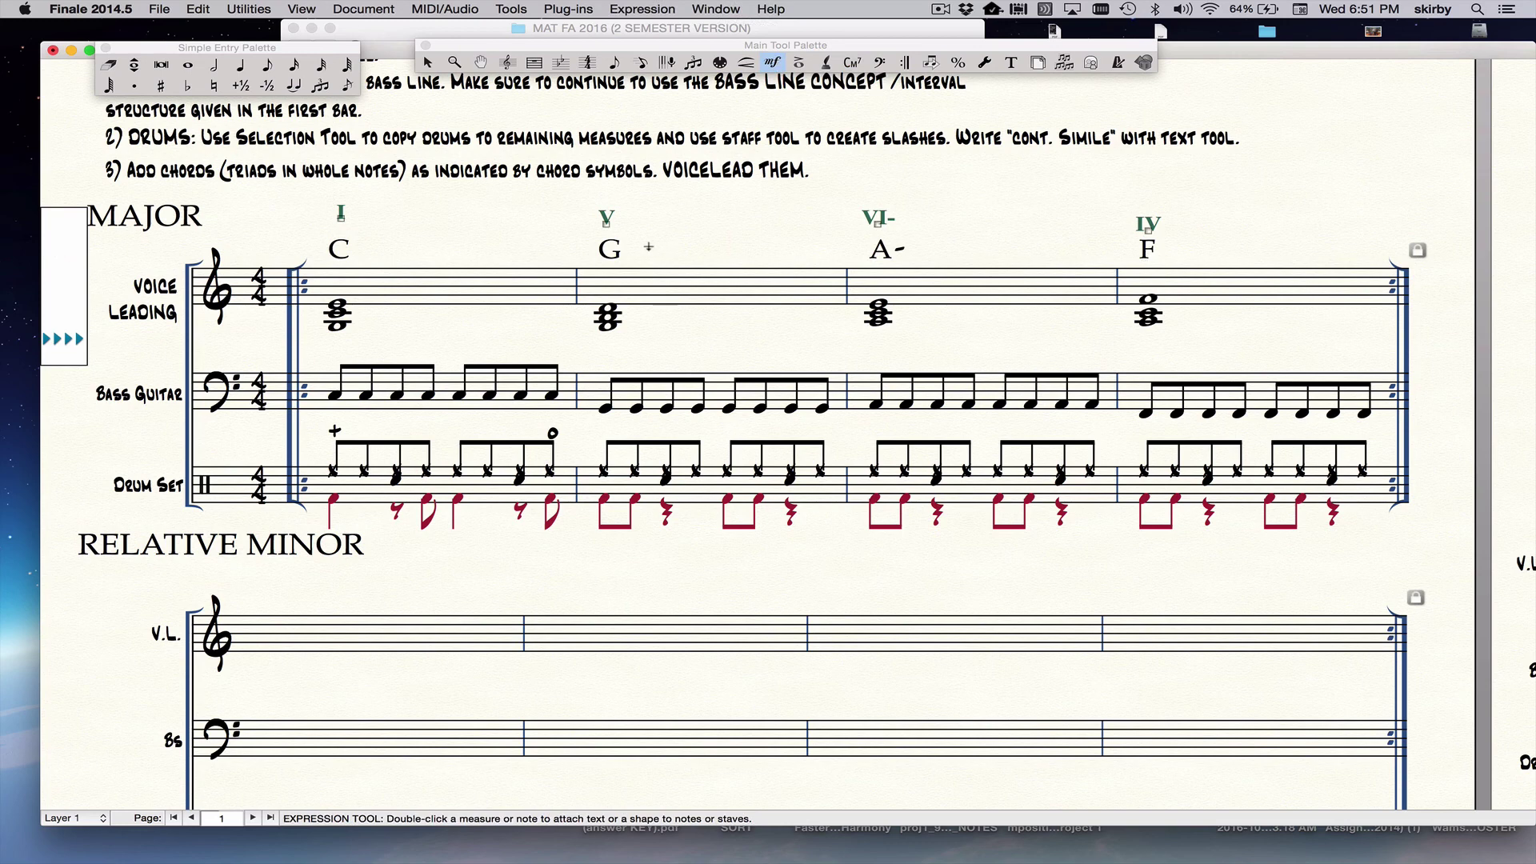
{"action": "double_click", "coordinate": [650, 400]}
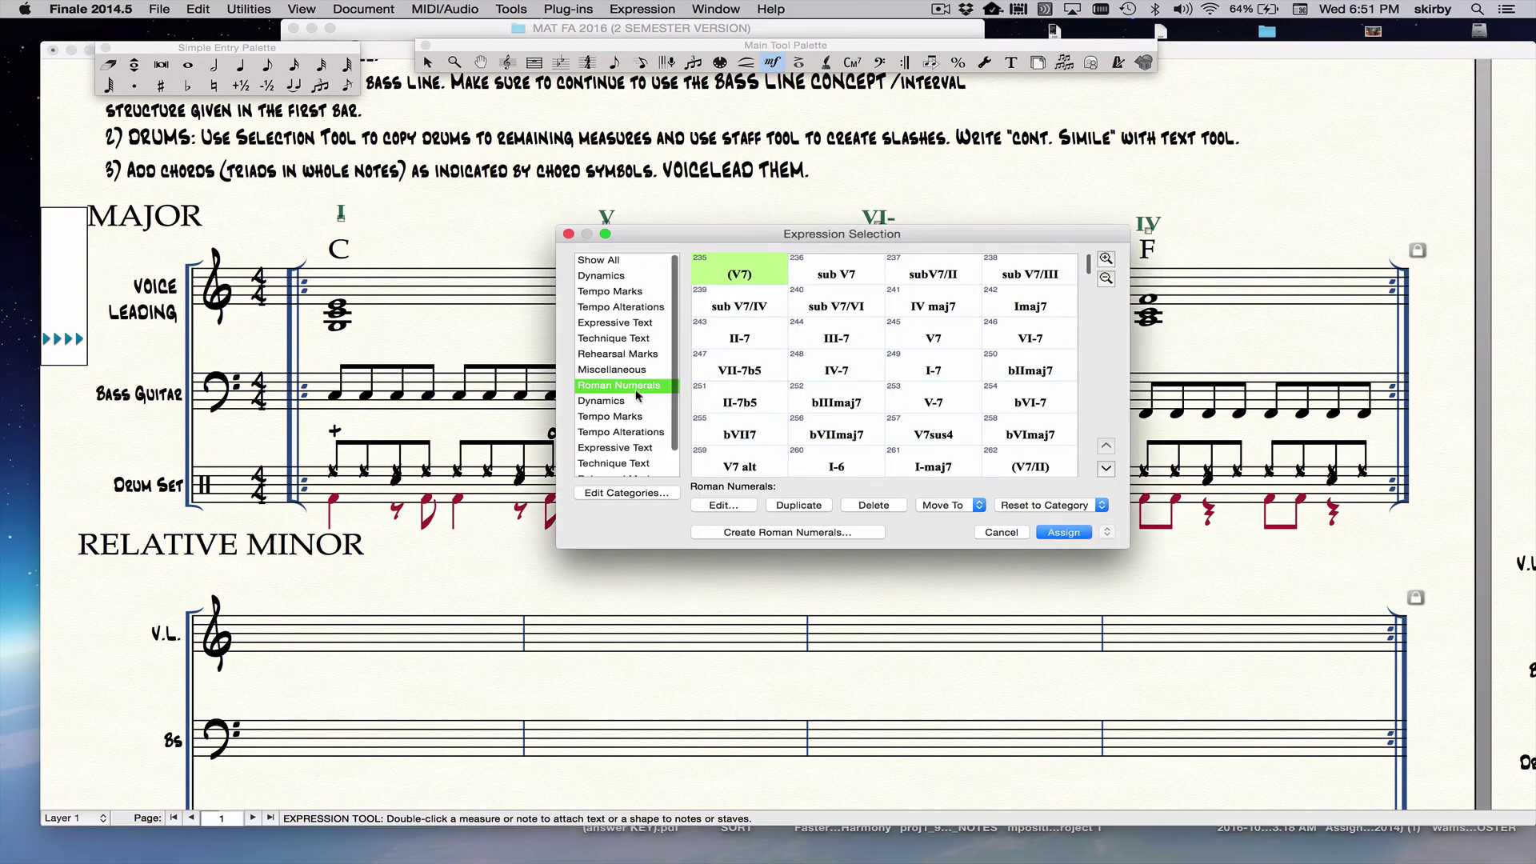
{"action": "left_click", "coordinate": [989, 533]}
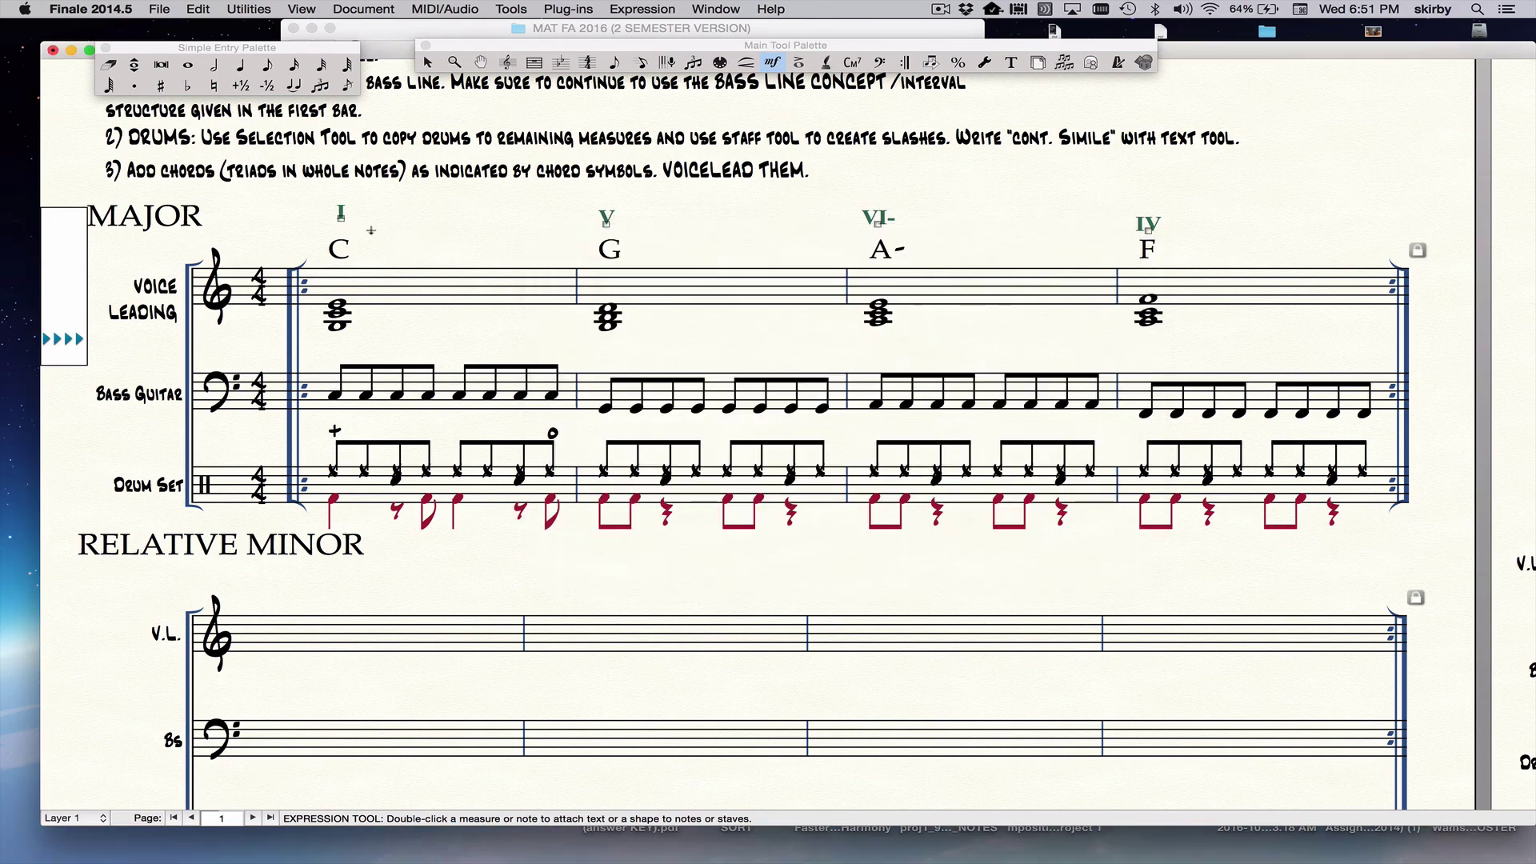
Add another I, V, VI- and IV numeral above the four major measures
{"action": "left_click", "coordinate": [389, 232]}
{"action": "left_click", "coordinate": [660, 234]}
{"action": "left_click", "coordinate": [931, 234]}
{"action": "left_click", "coordinate": [1201, 237]}
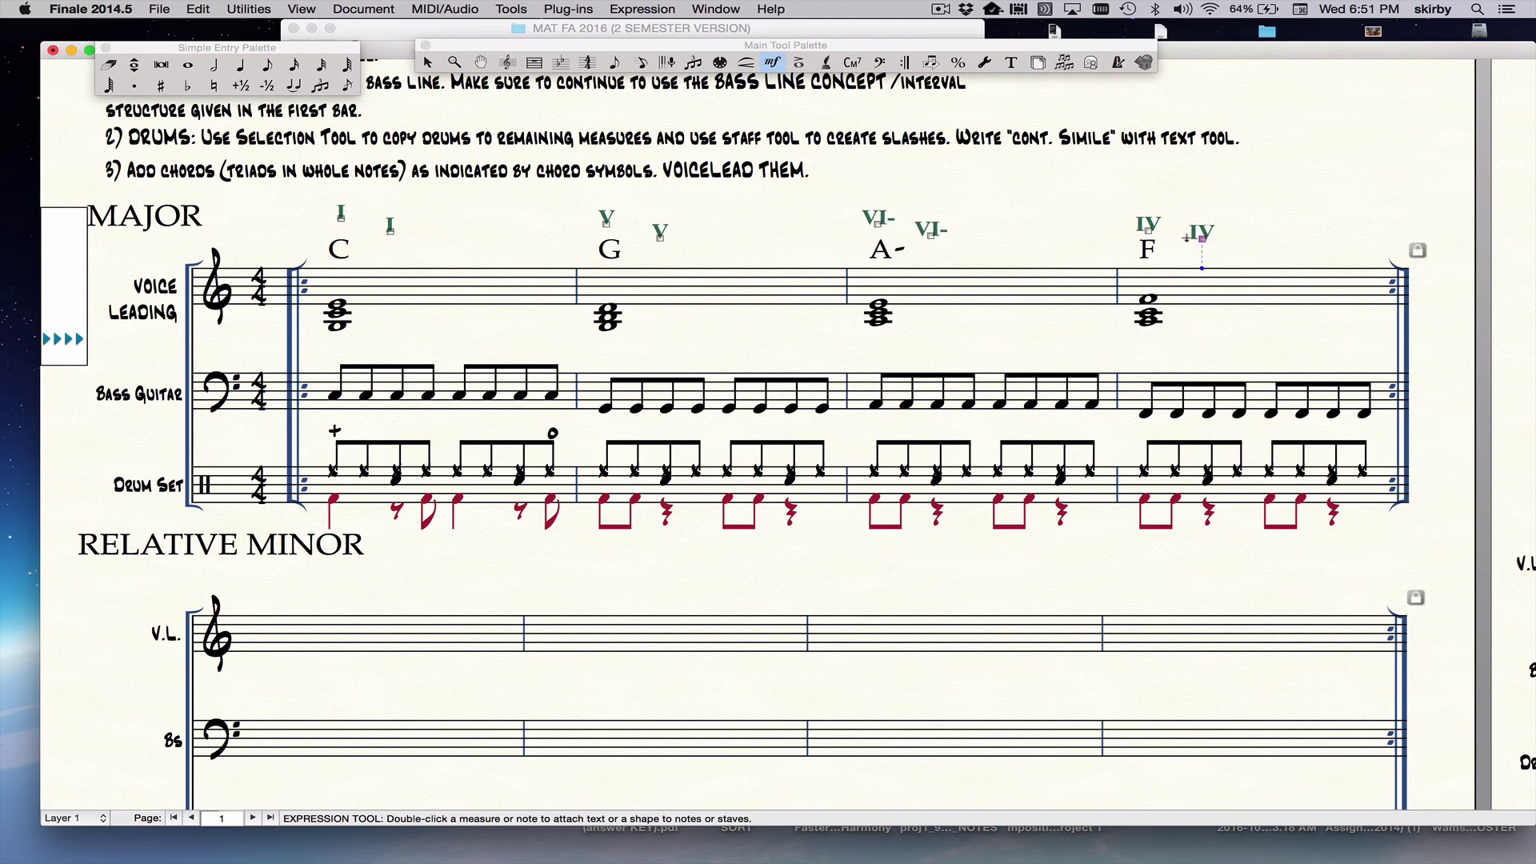
{"action": "key", "text": "super+c"}
Delete the duplicate IV numeral and select the duplicate VI- numeral
{"action": "left_click", "coordinate": [1201, 232]}
{"action": "key", "text": "Delete"}
{"action": "left_click", "coordinate": [932, 231]}
Delete the duplicate VI-, V and I numerals, then bring the Relative Minor system into view
{"action": "key", "text": "Delete"}
{"action": "left_click", "coordinate": [660, 232]}
{"action": "key", "text": "Delete"}
{"action": "left_click", "coordinate": [391, 225]}
{"action": "key", "text": "Delete"}
{"action": "scroll", "coordinate": [462, 278], "scroll_direction": "down", "scroll_amount": 2}
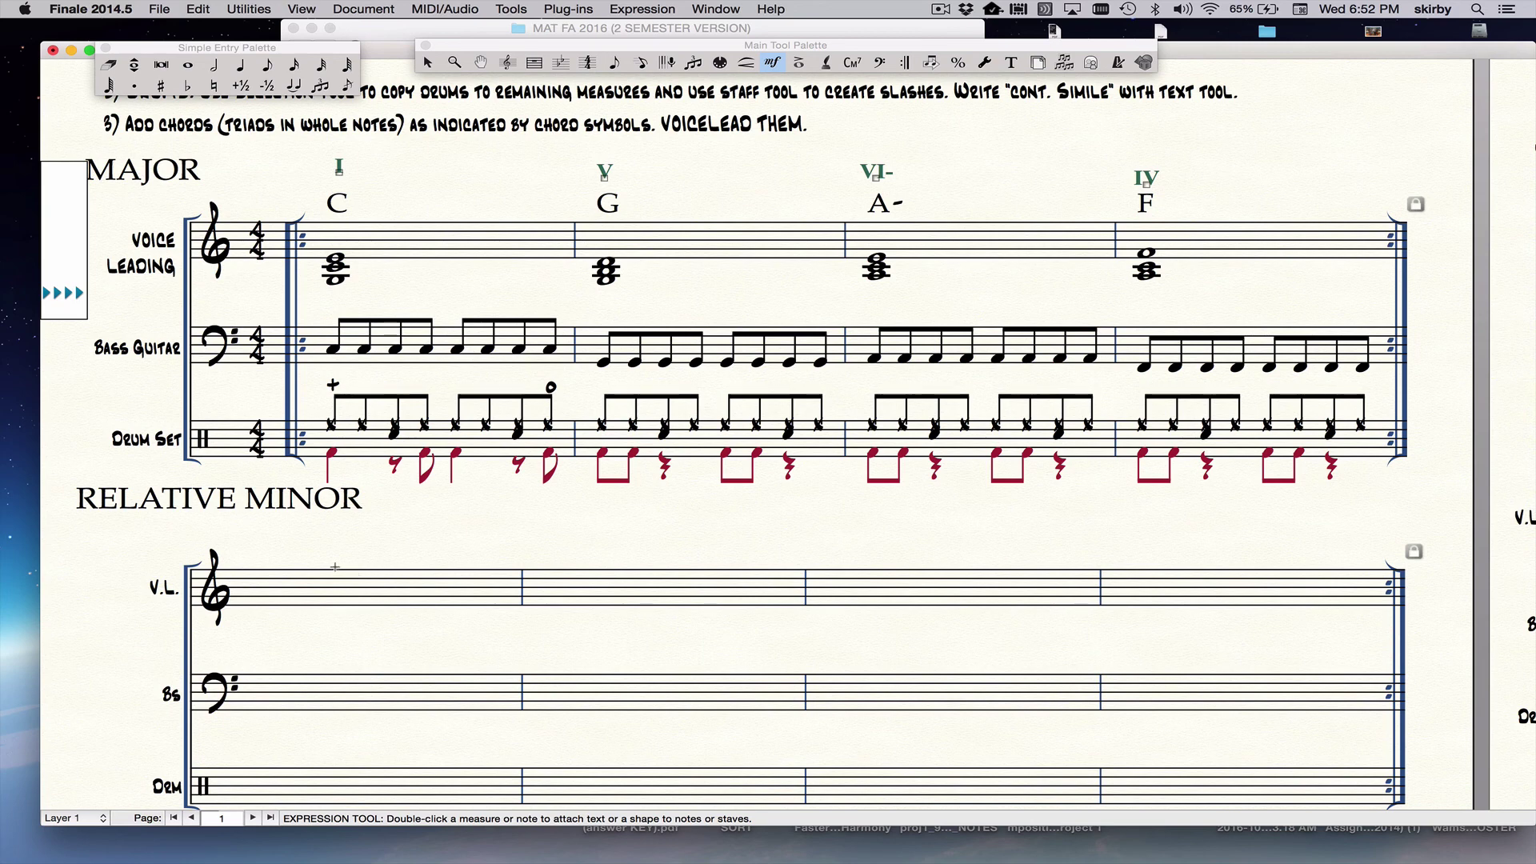
{"action": "scroll", "coordinate": [300, 544], "scroll_direction": "down", "scroll_amount": 3}
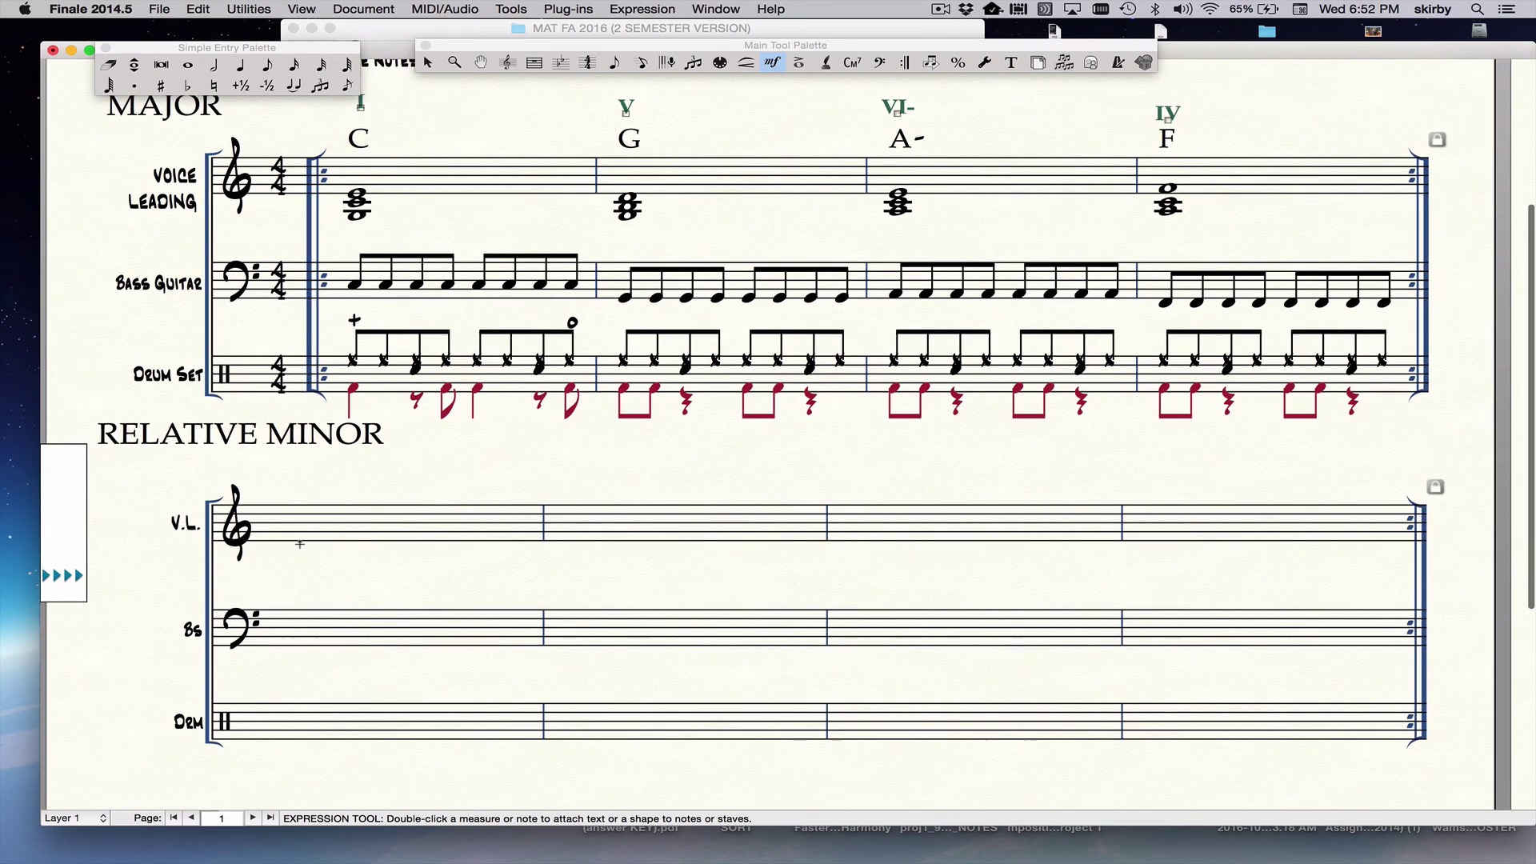
{"action": "scroll", "coordinate": [300, 544], "scroll_direction": "up", "scroll_amount": 2}
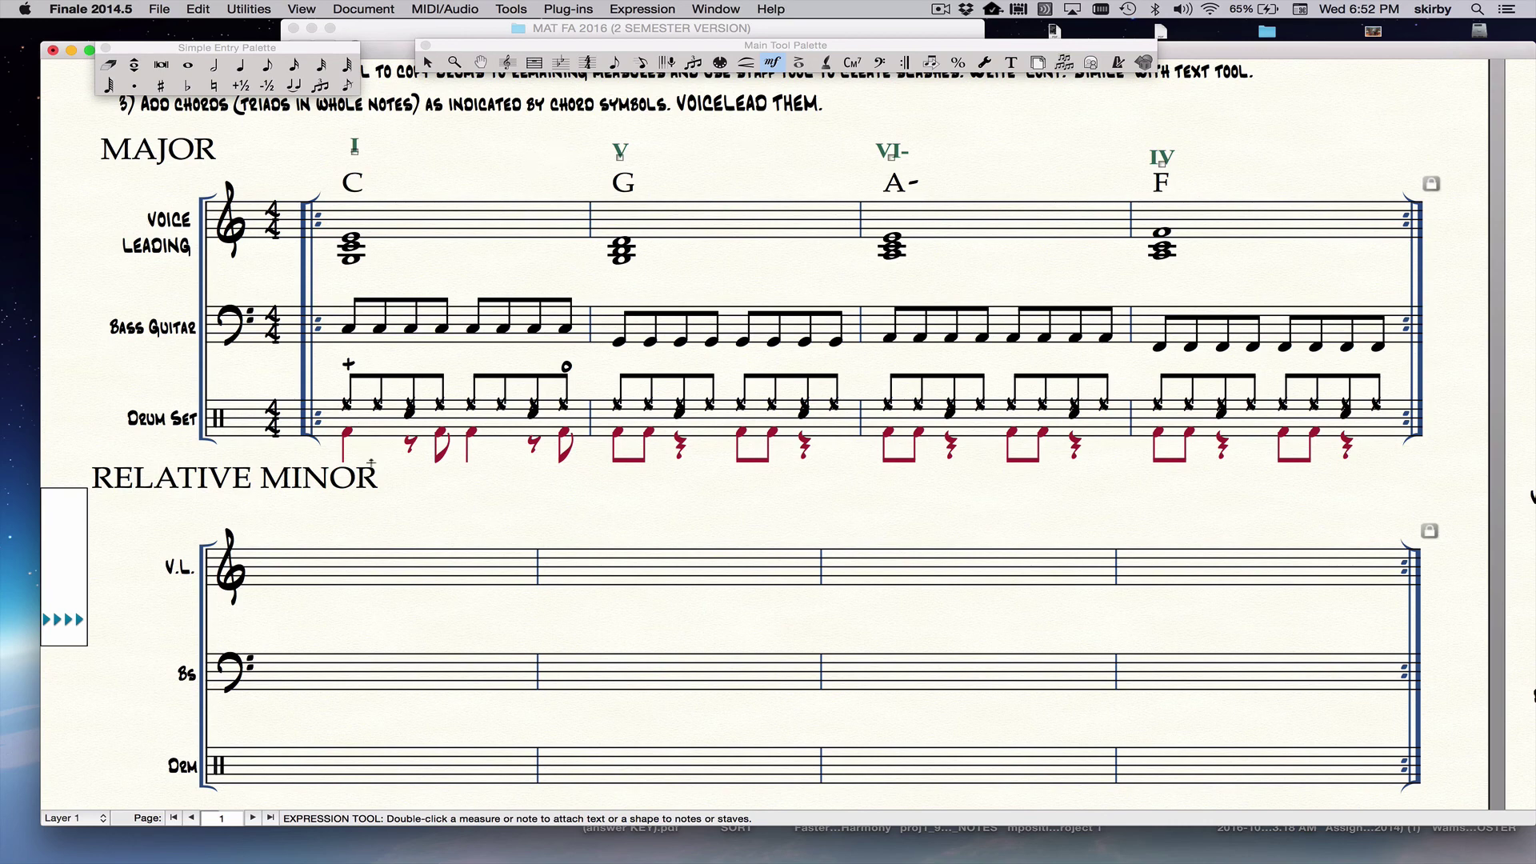
{"action": "scroll", "coordinate": [334, 519], "scroll_direction": "down", "scroll_amount": 2}
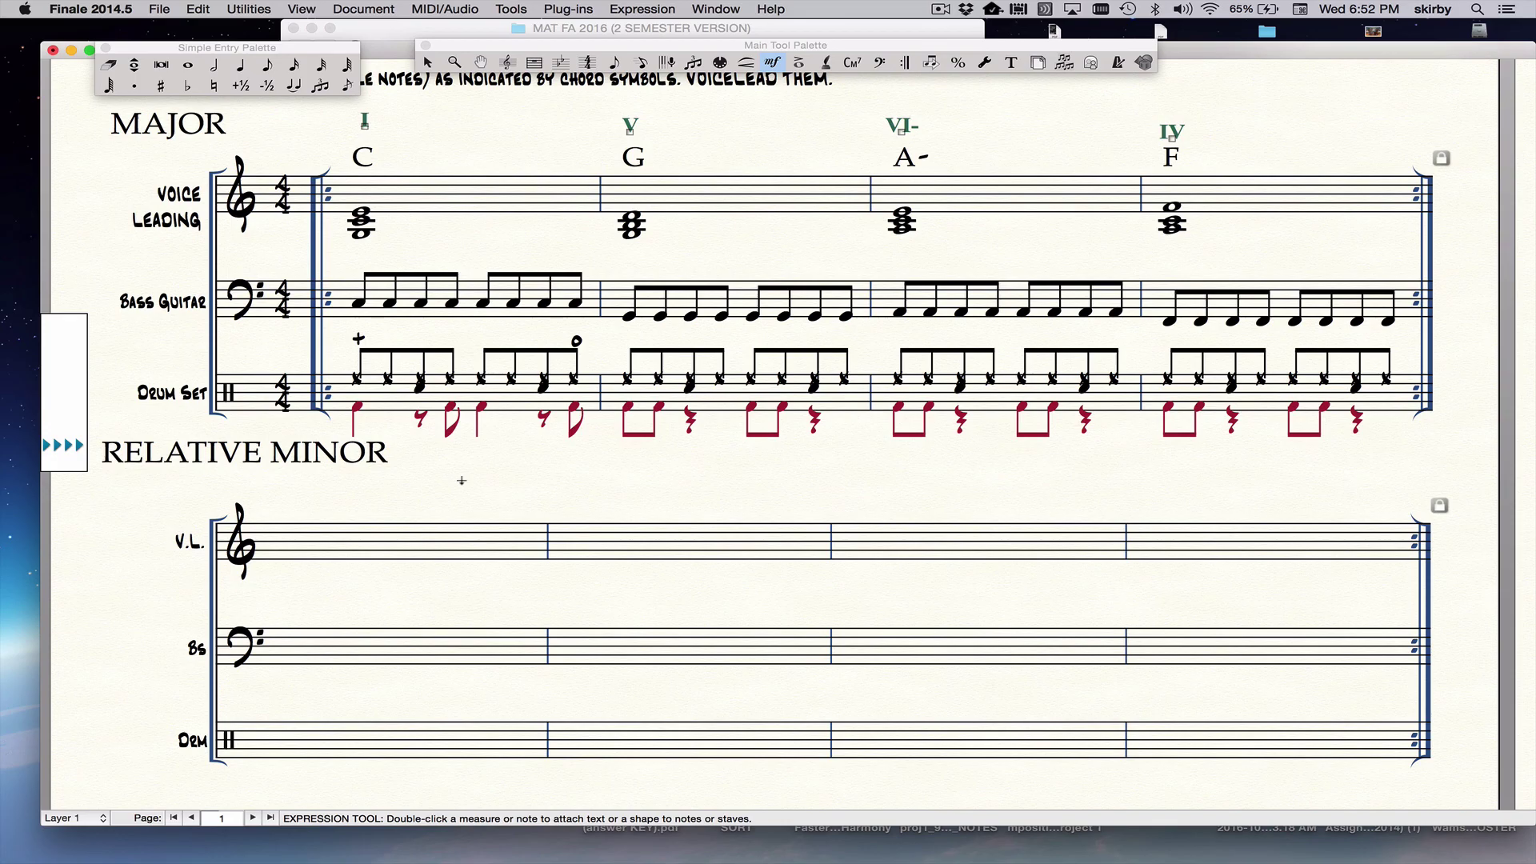
Add a forward repeat bar to the first relative-minor V.L. measure via Repeats
{"action": "key", "text": "Escape"}
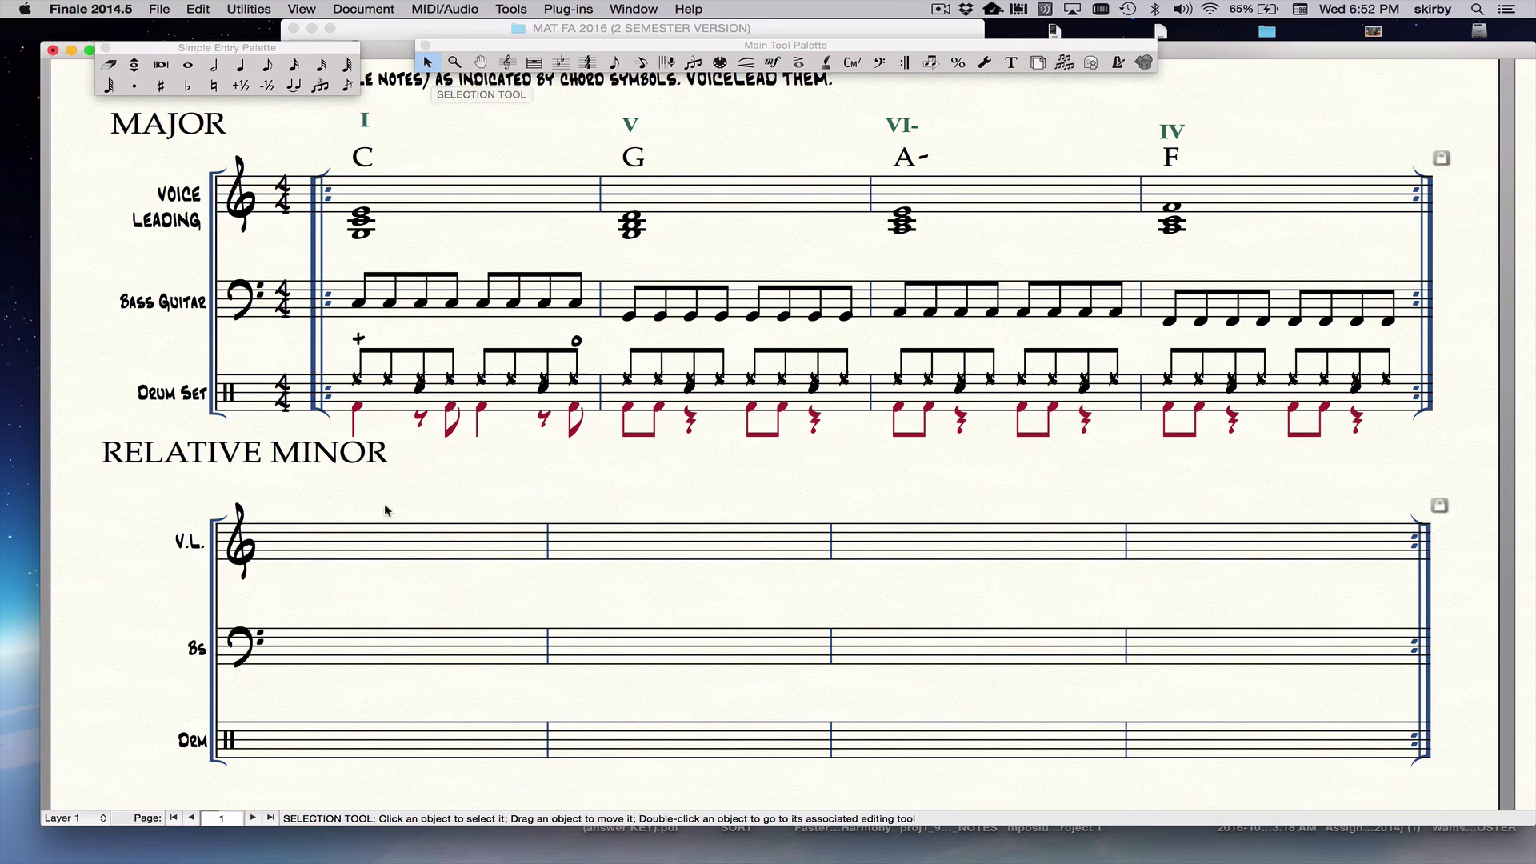
{"action": "left_click", "coordinate": [364, 545]}
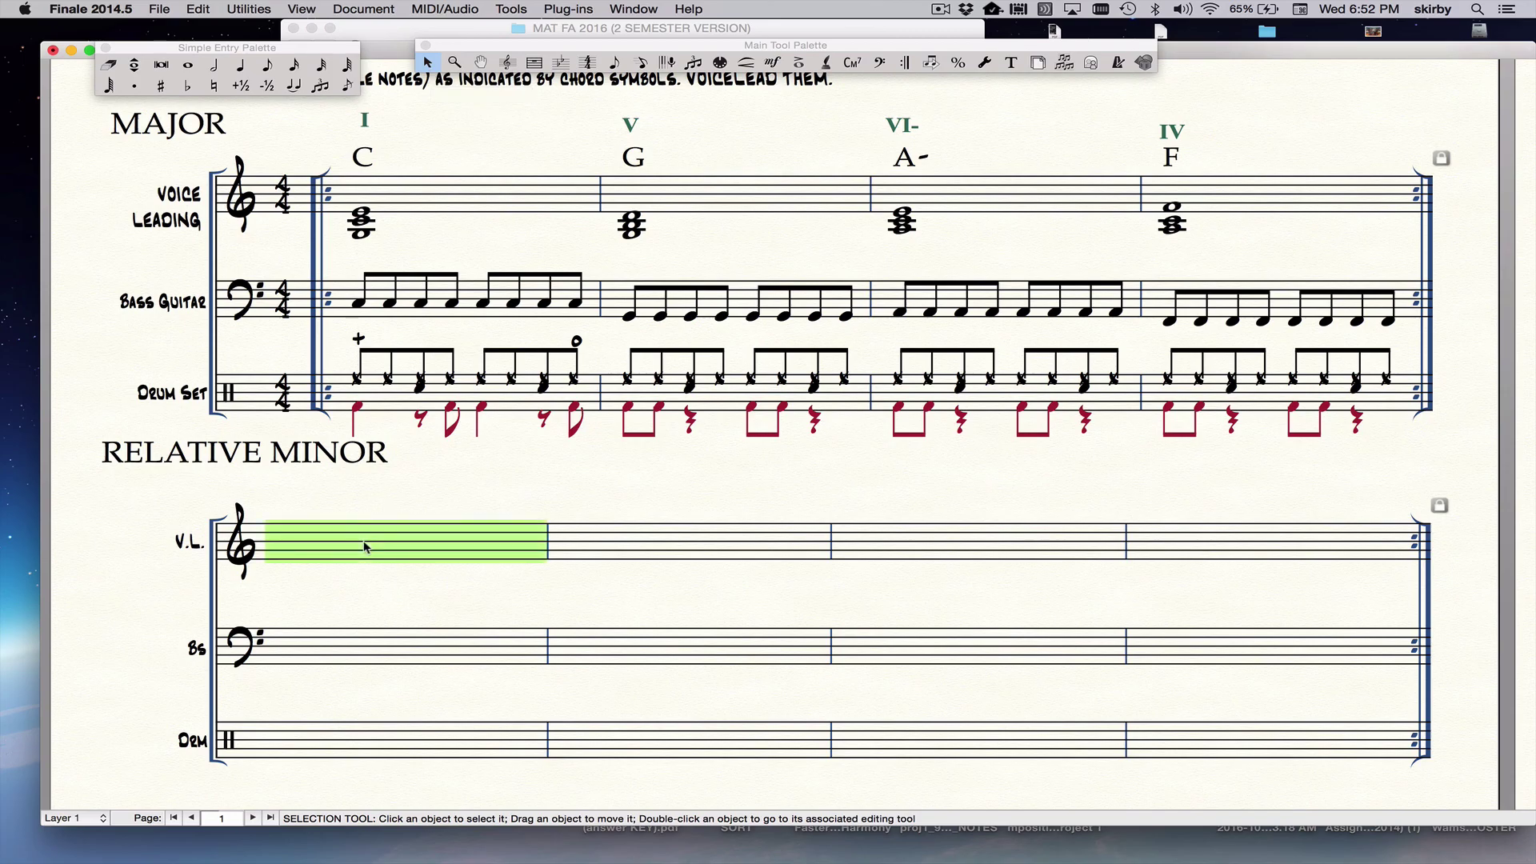
{"action": "right_click", "coordinate": [364, 546]}
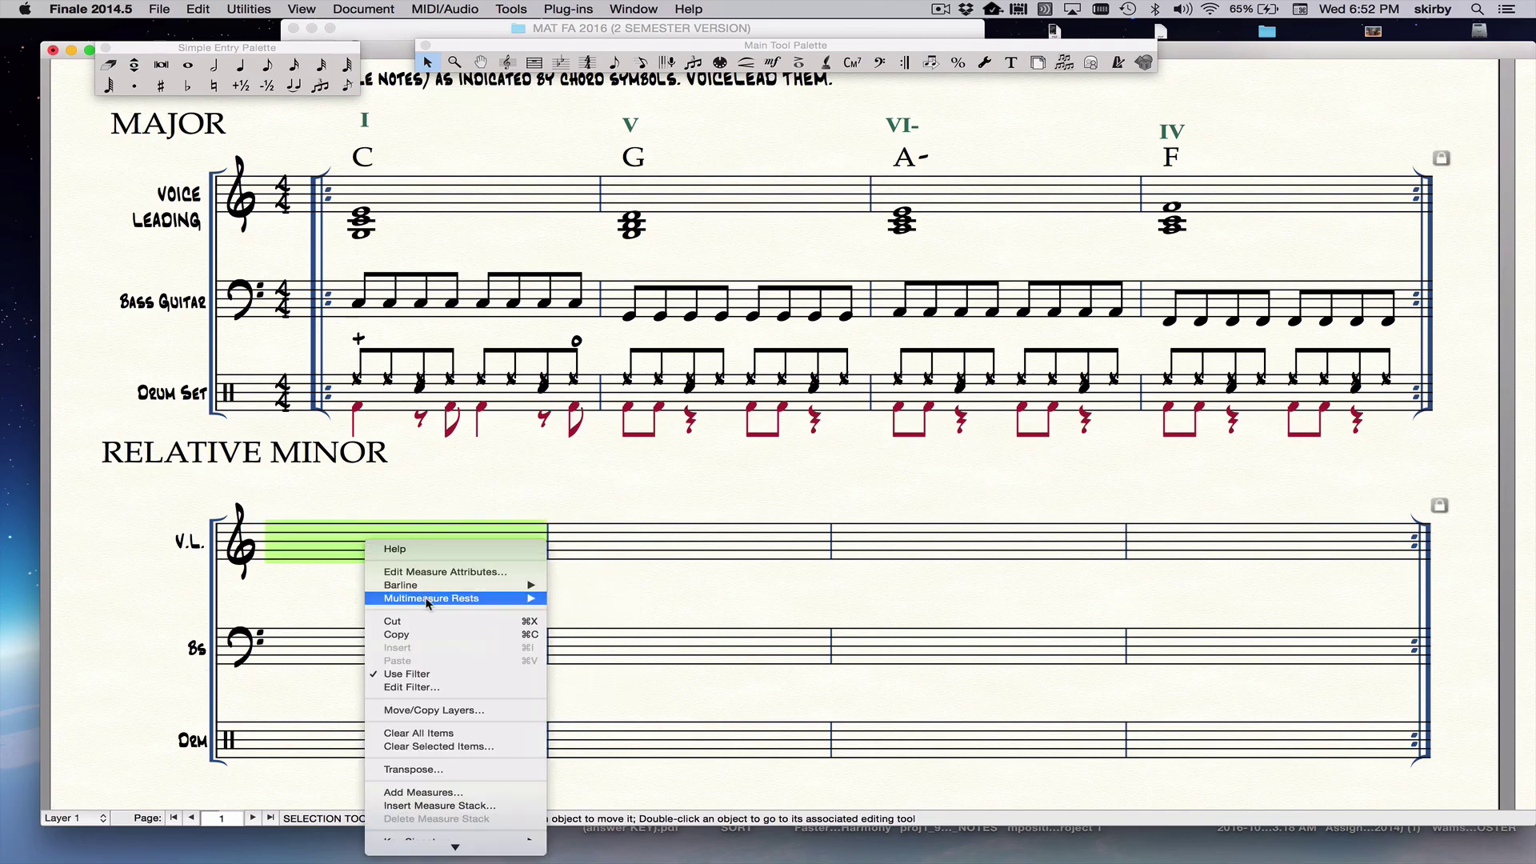
{"action": "mouse_move", "coordinate": [423, 799]}
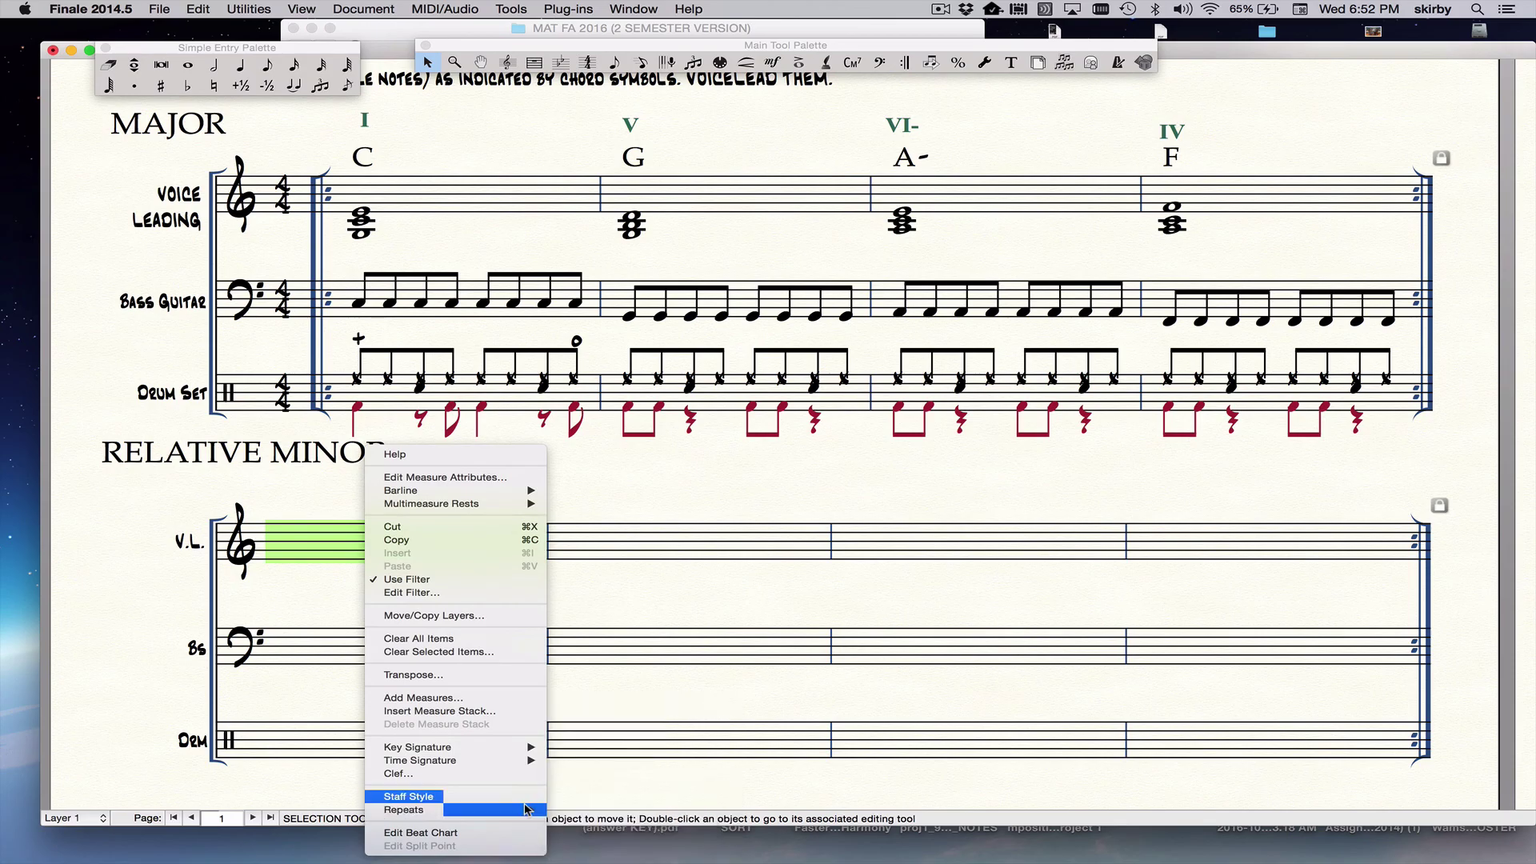
{"action": "mouse_move", "coordinate": [527, 810]}
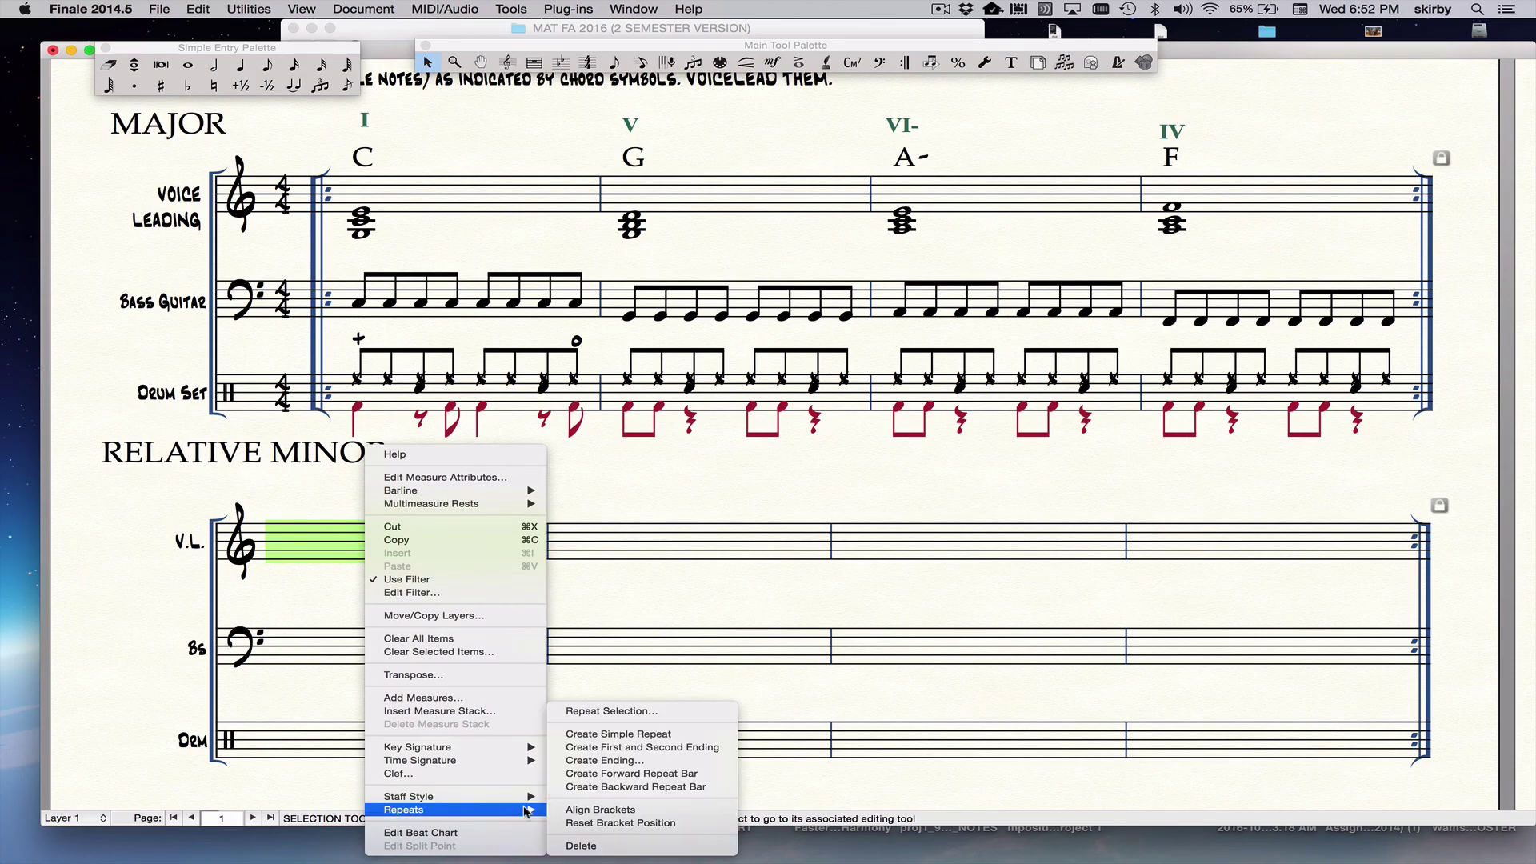
{"action": "left_click", "coordinate": [596, 774]}
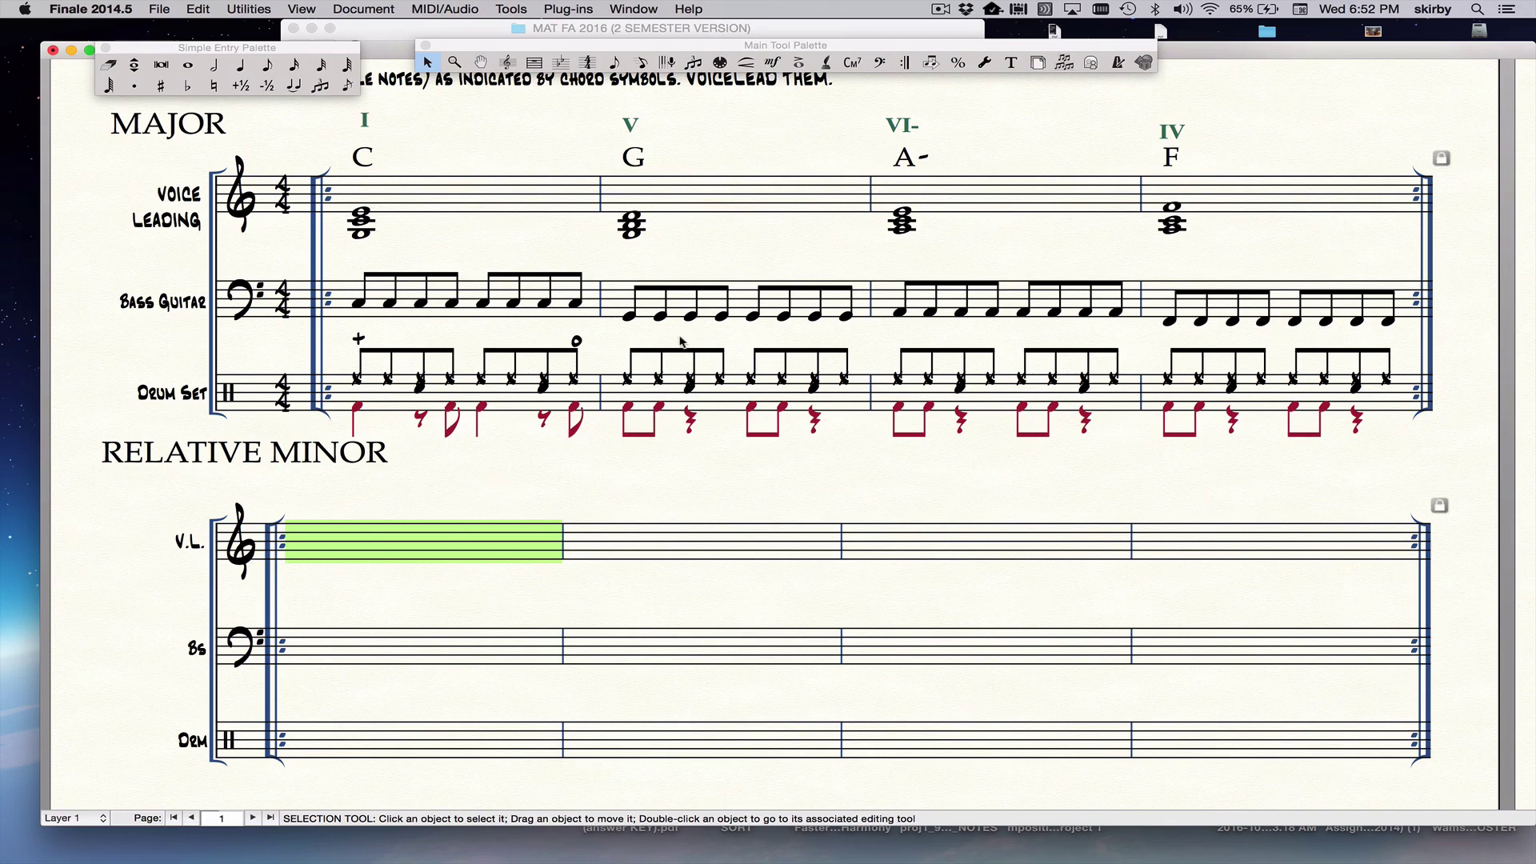
Enter chord symbols A-, E-, F and D- over relative-minor measures 1 through 4
{"action": "left_click", "coordinate": [853, 63]}
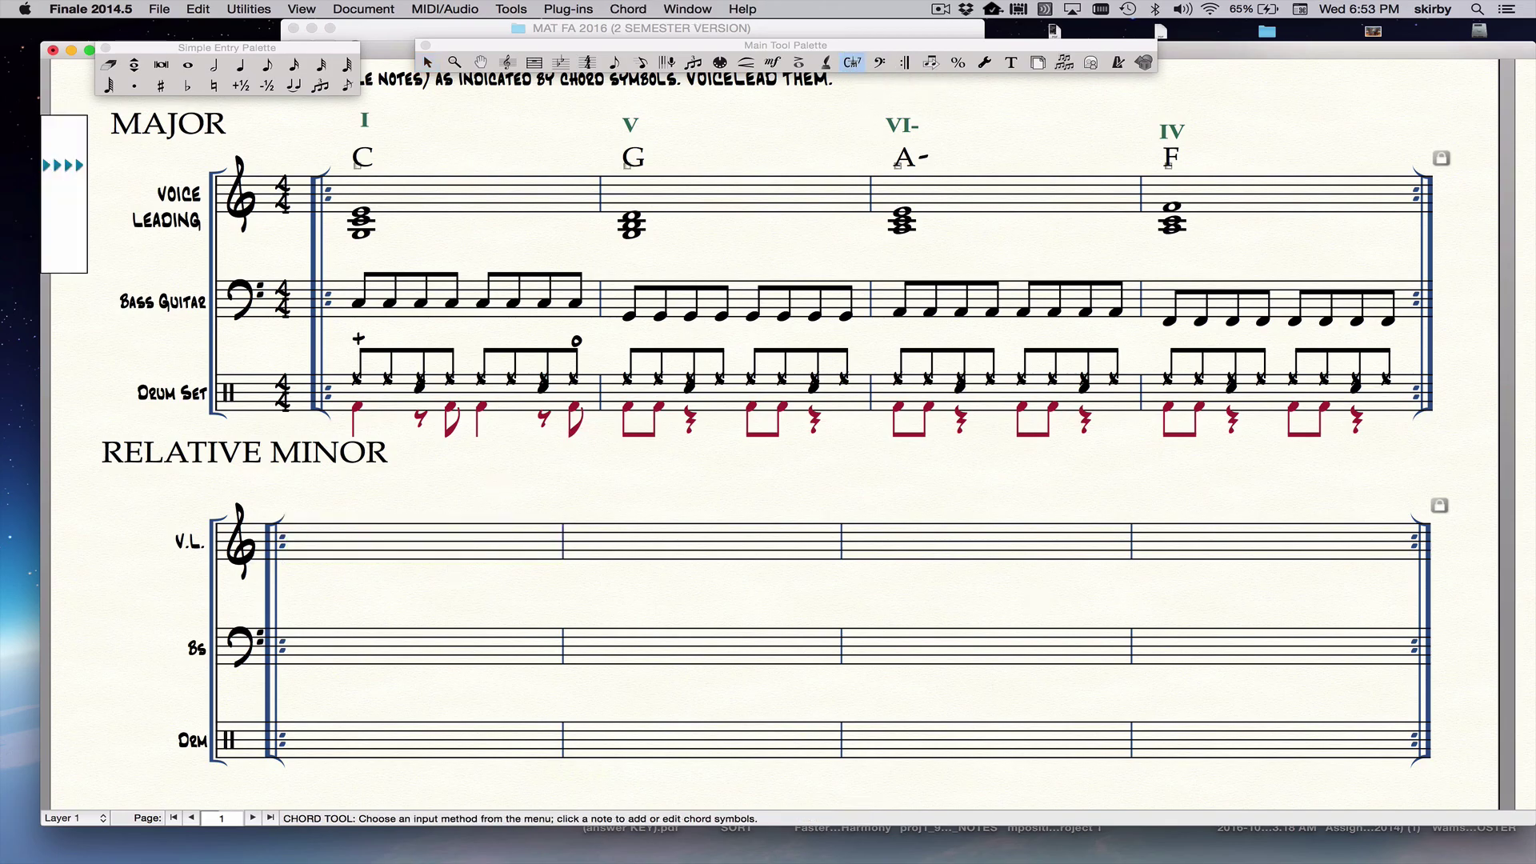
{"action": "left_click", "coordinate": [310, 526]}
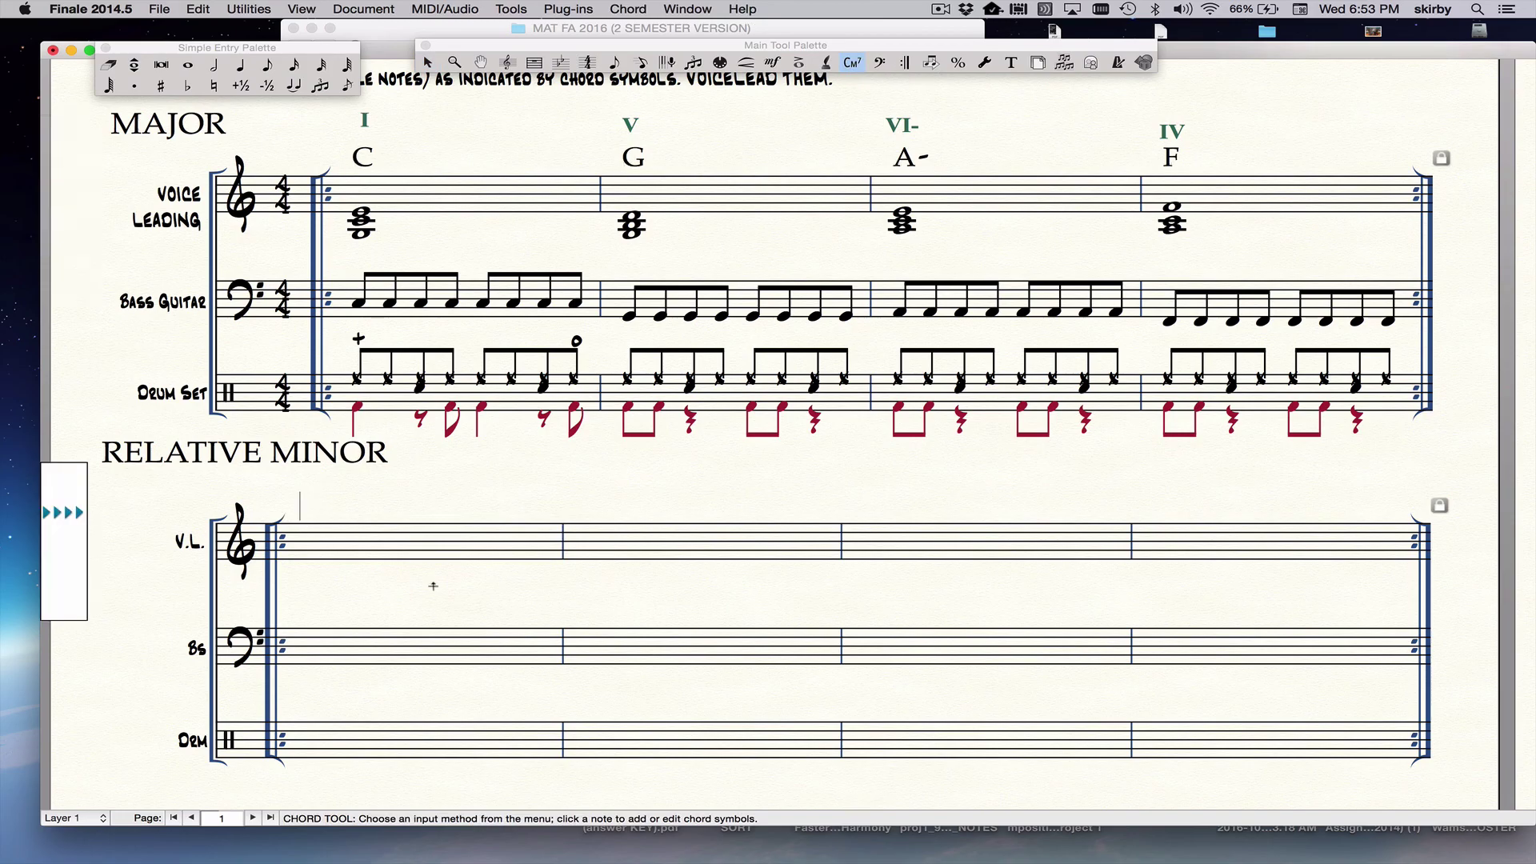
{"action": "type", "text": "A-"}
{"action": "left_click", "coordinate": [576, 522]}
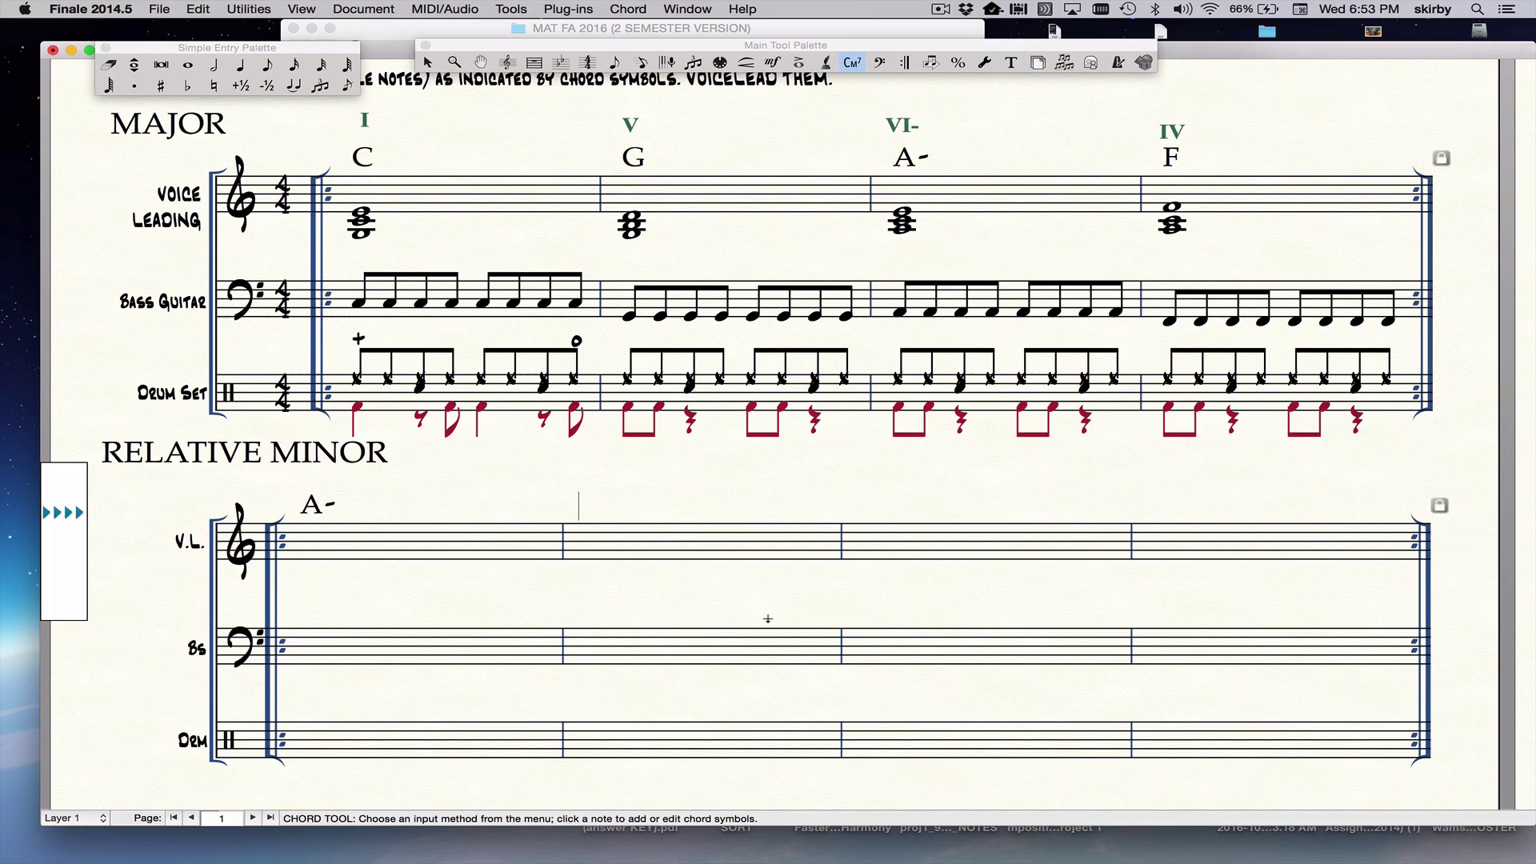
{"action": "type", "text": "E-"}
{"action": "left_click", "coordinate": [865, 523]}
{"action": "type", "text": "F"}
{"action": "left_click", "coordinate": [1176, 526]}
{"action": "type", "text": "D-"}
{"action": "key", "text": "Escape"}
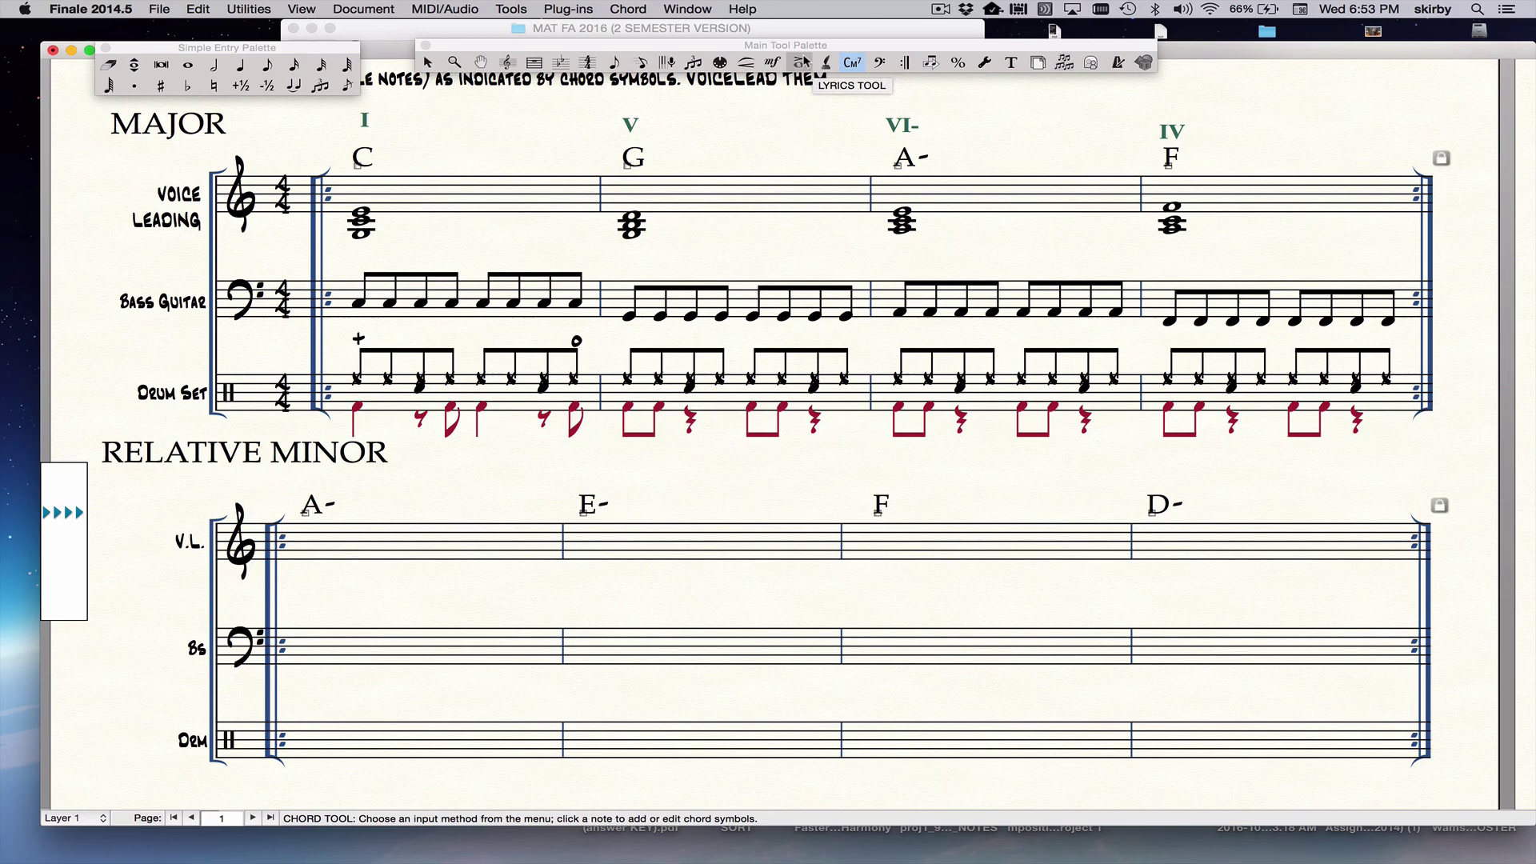
Place and align roman numerals I-, V-, bVI and IV- above the A-, E-, F and D- chords
{"action": "left_click", "coordinate": [772, 63]}
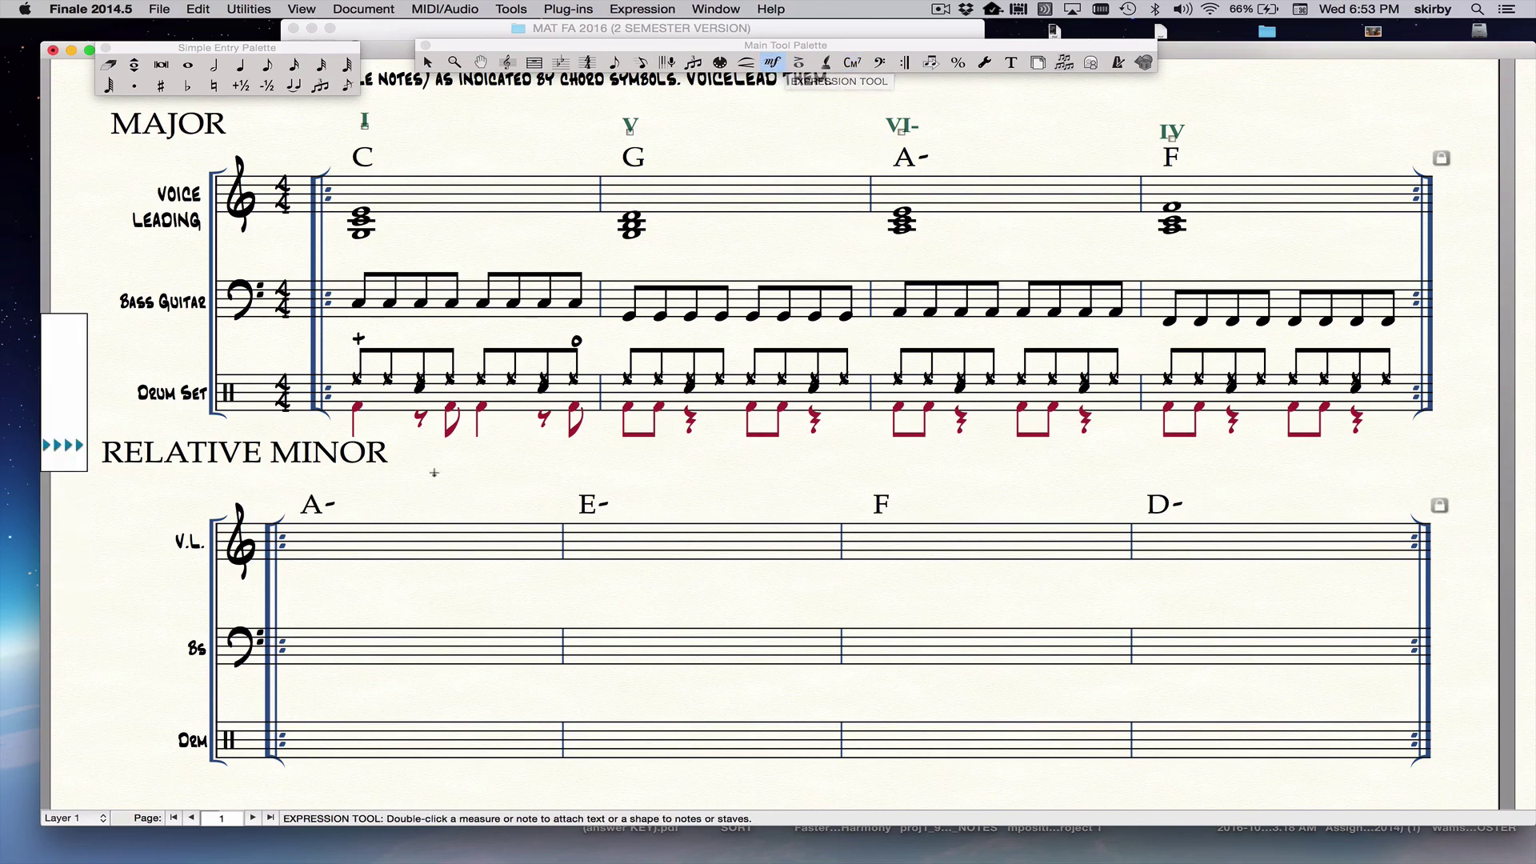
{"action": "left_click", "coordinate": [303, 504]}
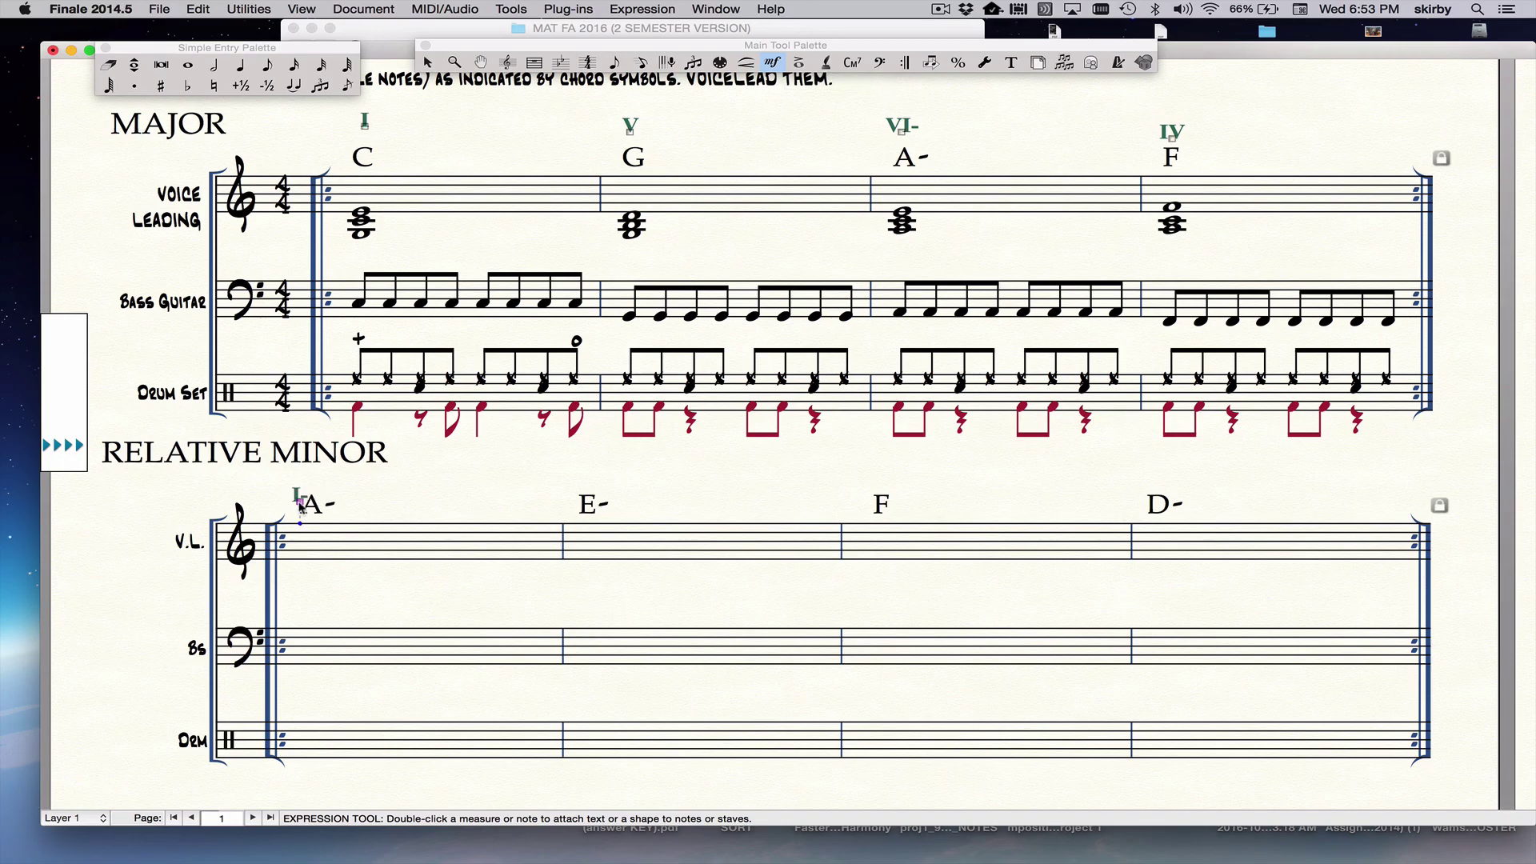
{"action": "left_click_drag", "start_coordinate": [301, 504], "coordinate": [314, 482]}
{"action": "left_click", "coordinate": [580, 492]}
{"action": "left_click_drag", "start_coordinate": [580, 488], "coordinate": [598, 487]}
{"action": "left_click", "coordinate": [888, 481]}
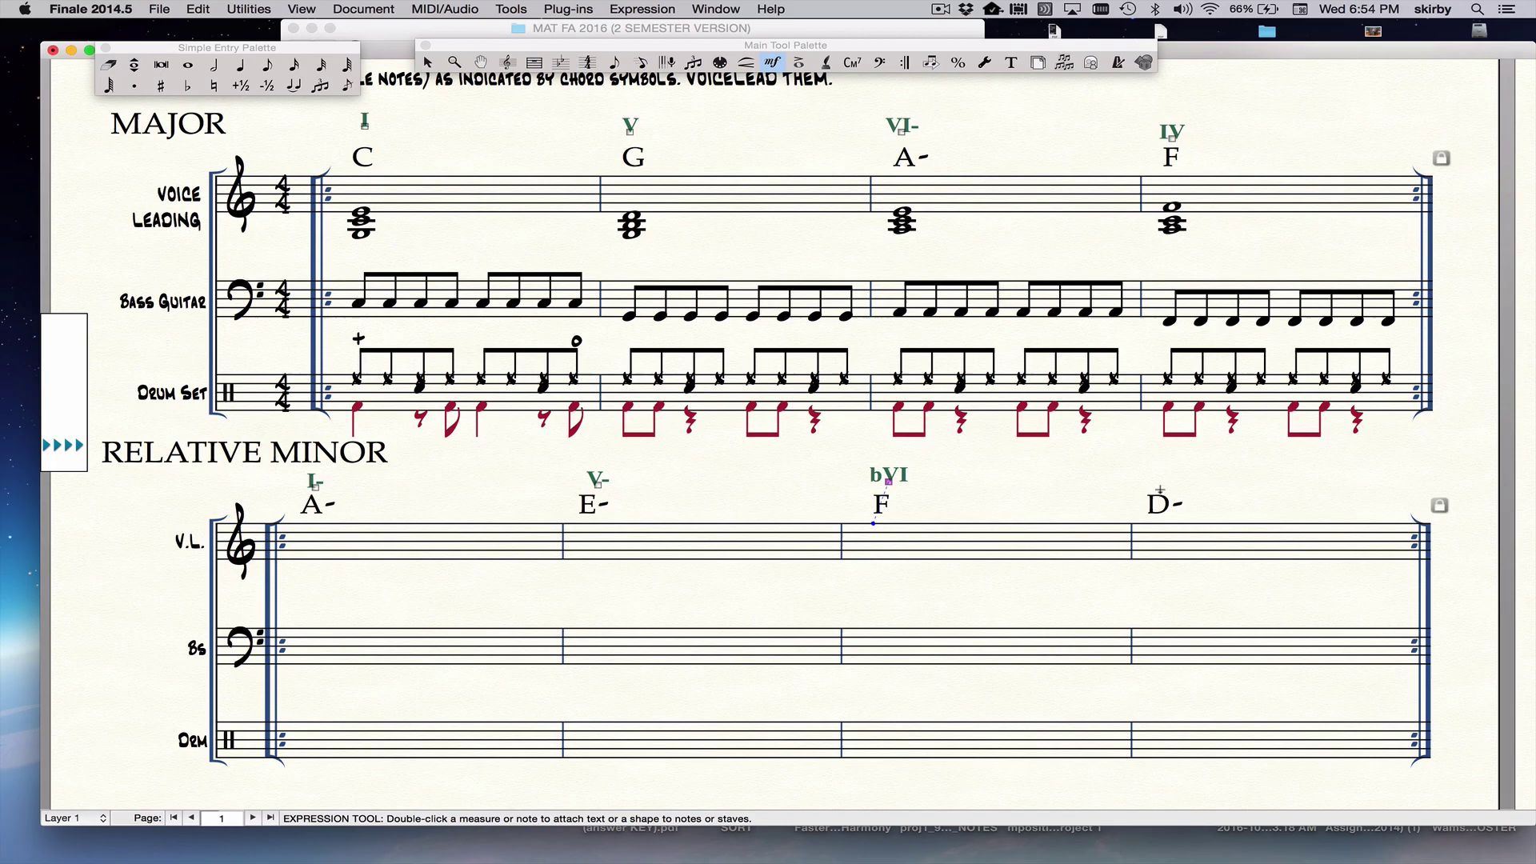
{"action": "left_click", "coordinate": [1147, 489]}
{"action": "left_click_drag", "start_coordinate": [1147, 489], "coordinate": [1176, 486]}
Quit the Mail app from the Dock
{"action": "mouse_move", "coordinate": [918, 850]}
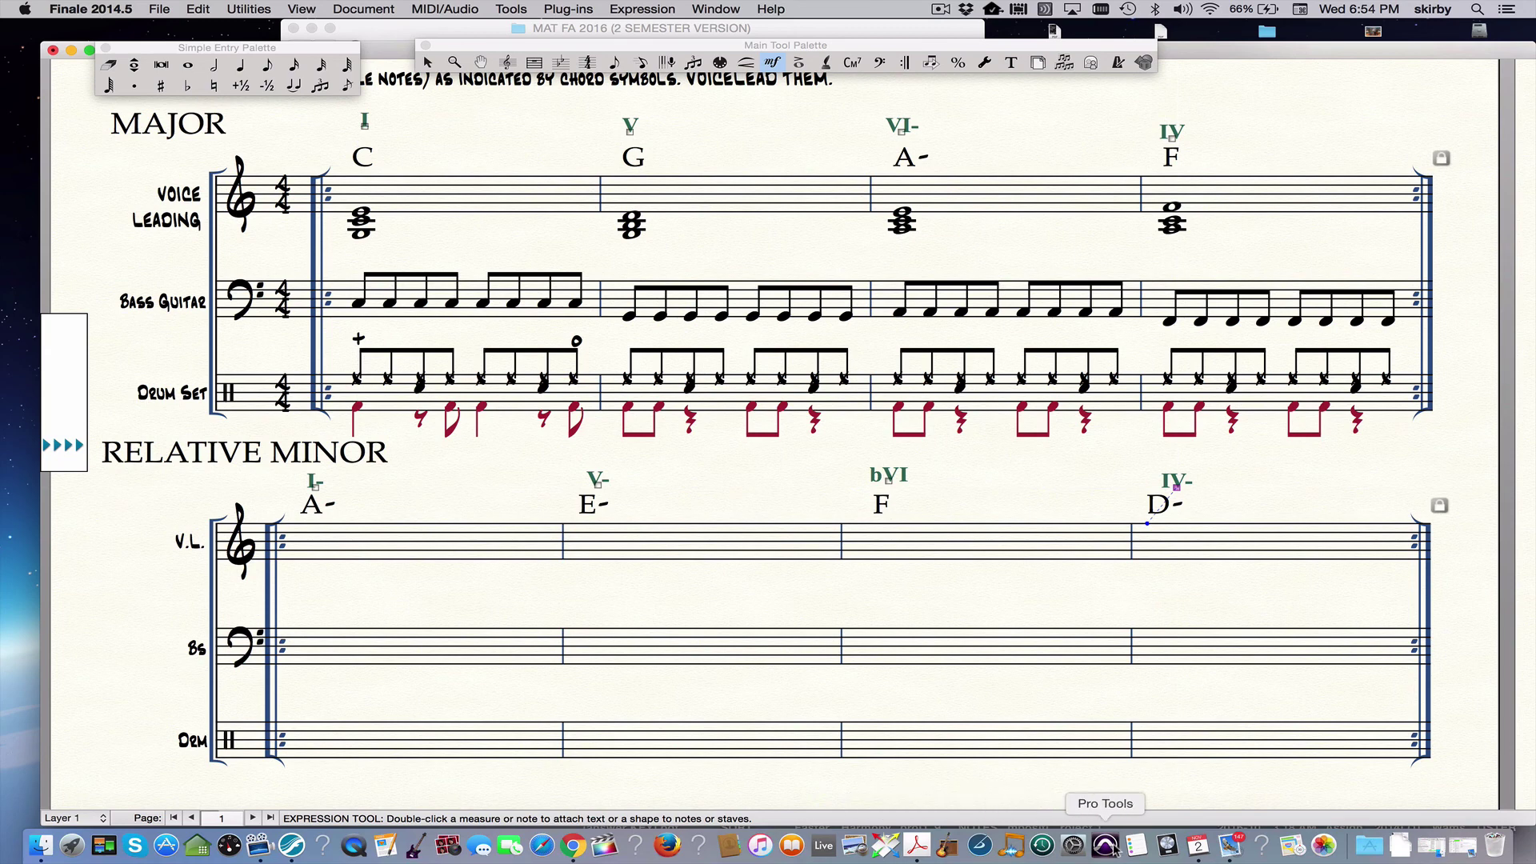
{"action": "right_click", "coordinate": [1237, 844]}
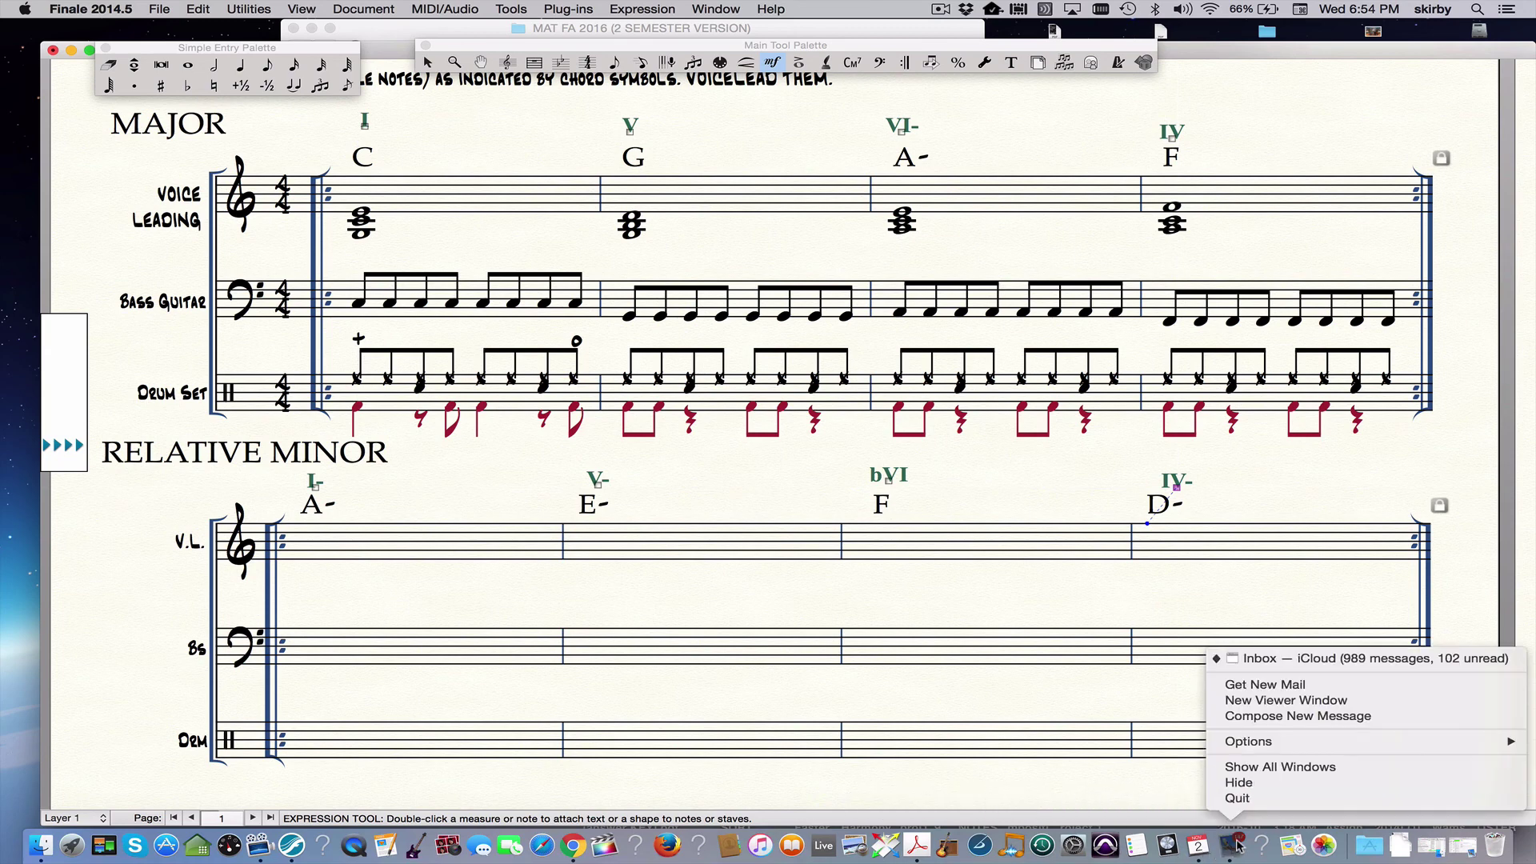
{"action": "left_click", "coordinate": [1240, 798]}
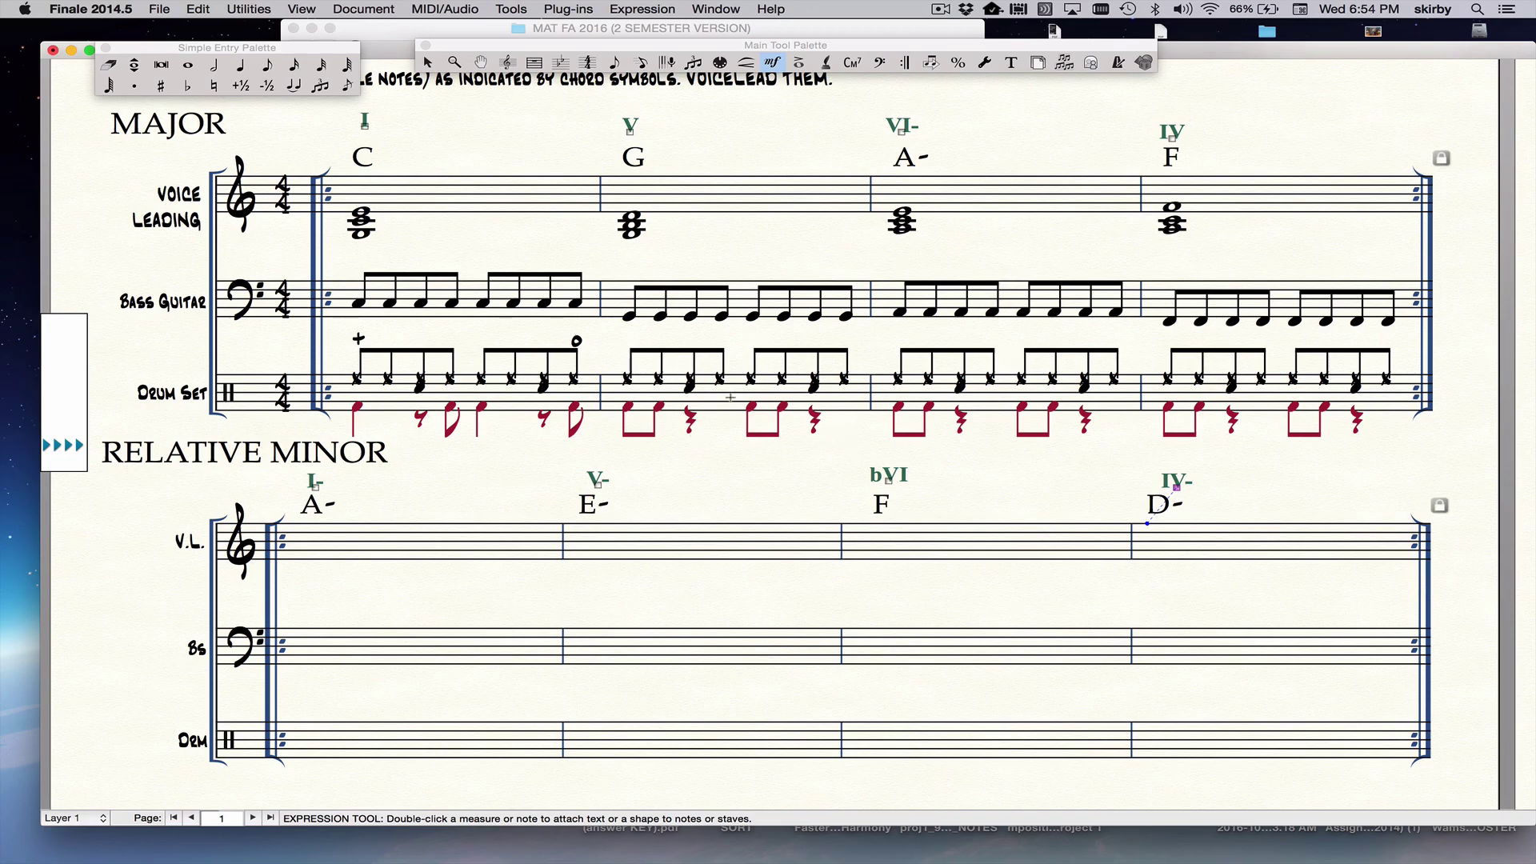
Paste the copied drum groove into each of the four relative-minor drum measures
{"action": "key", "text": "Escape"}
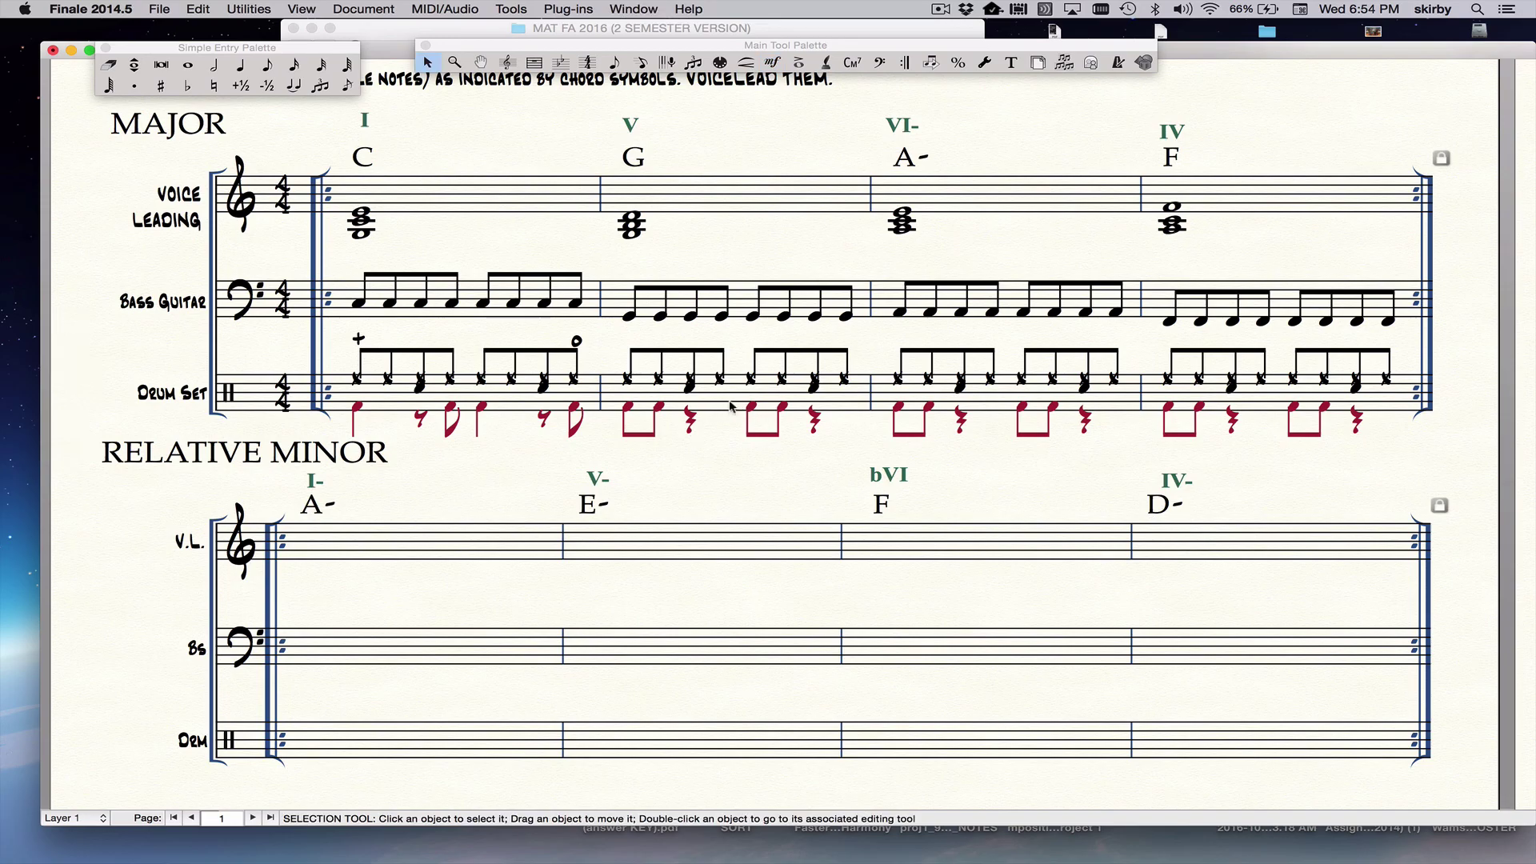
{"action": "left_click", "coordinate": [728, 405]}
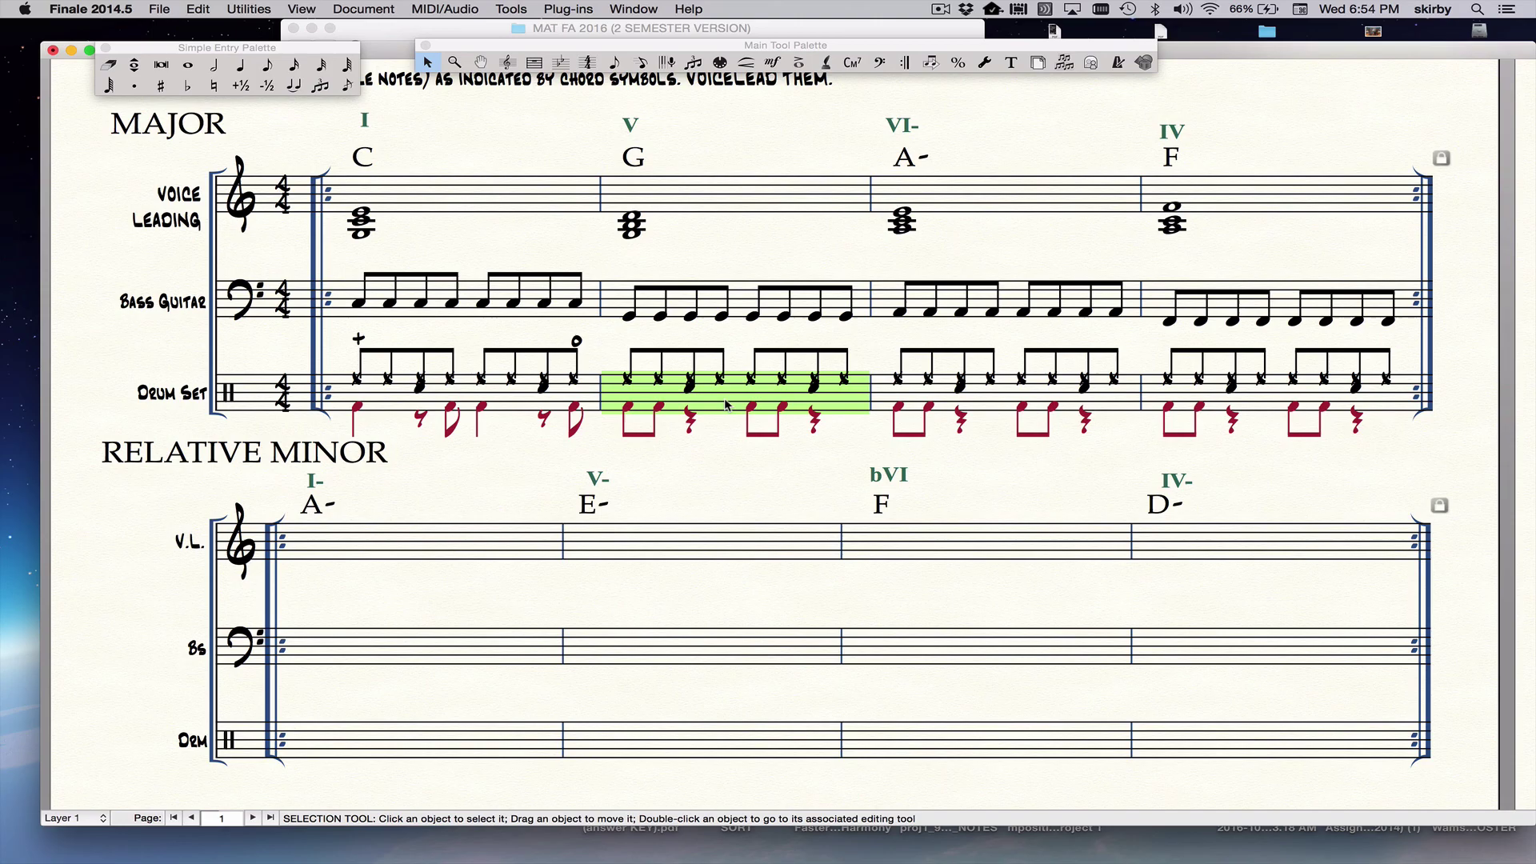
{"action": "left_click", "coordinate": [446, 750]}
{"action": "key", "text": "super+v"}
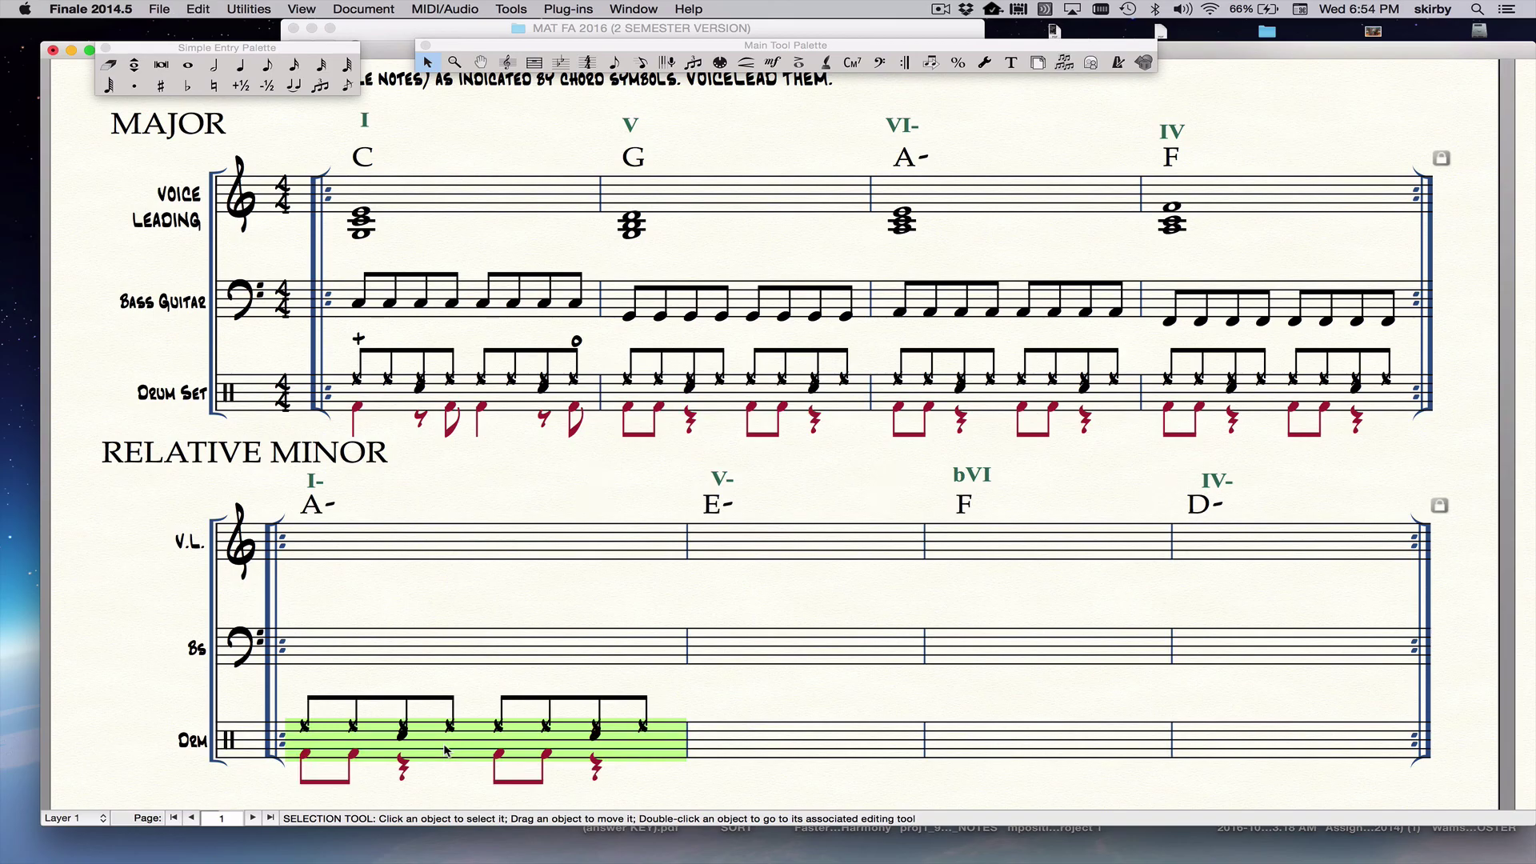
{"action": "left_click", "coordinate": [740, 744]}
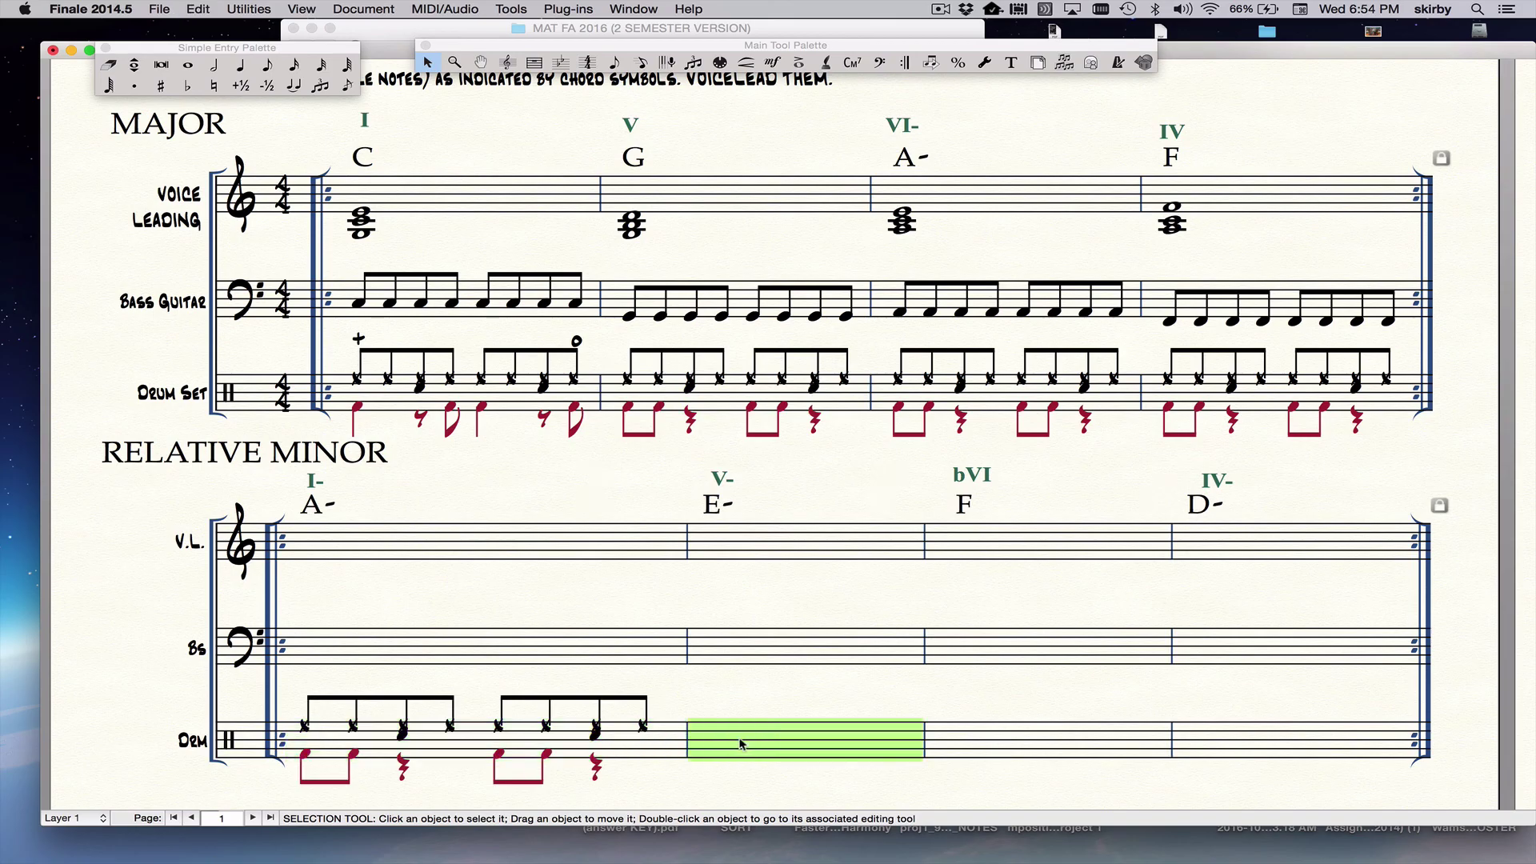
{"action": "key", "text": "super+v"}
{"action": "left_click", "coordinate": [1022, 753]}
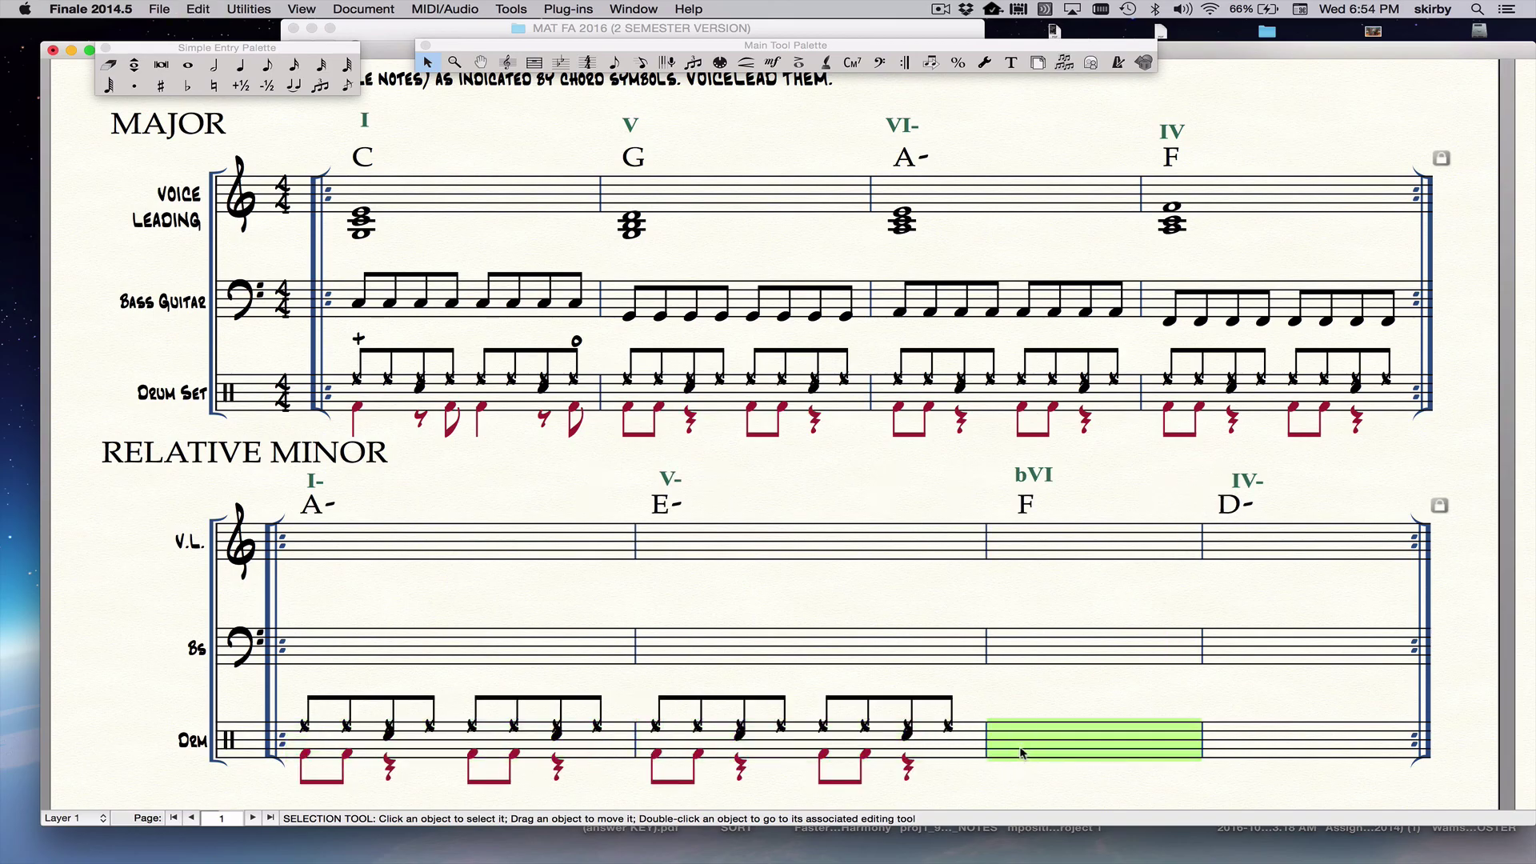
{"action": "key", "text": "super+v"}
{"action": "left_click", "coordinate": [1238, 756]}
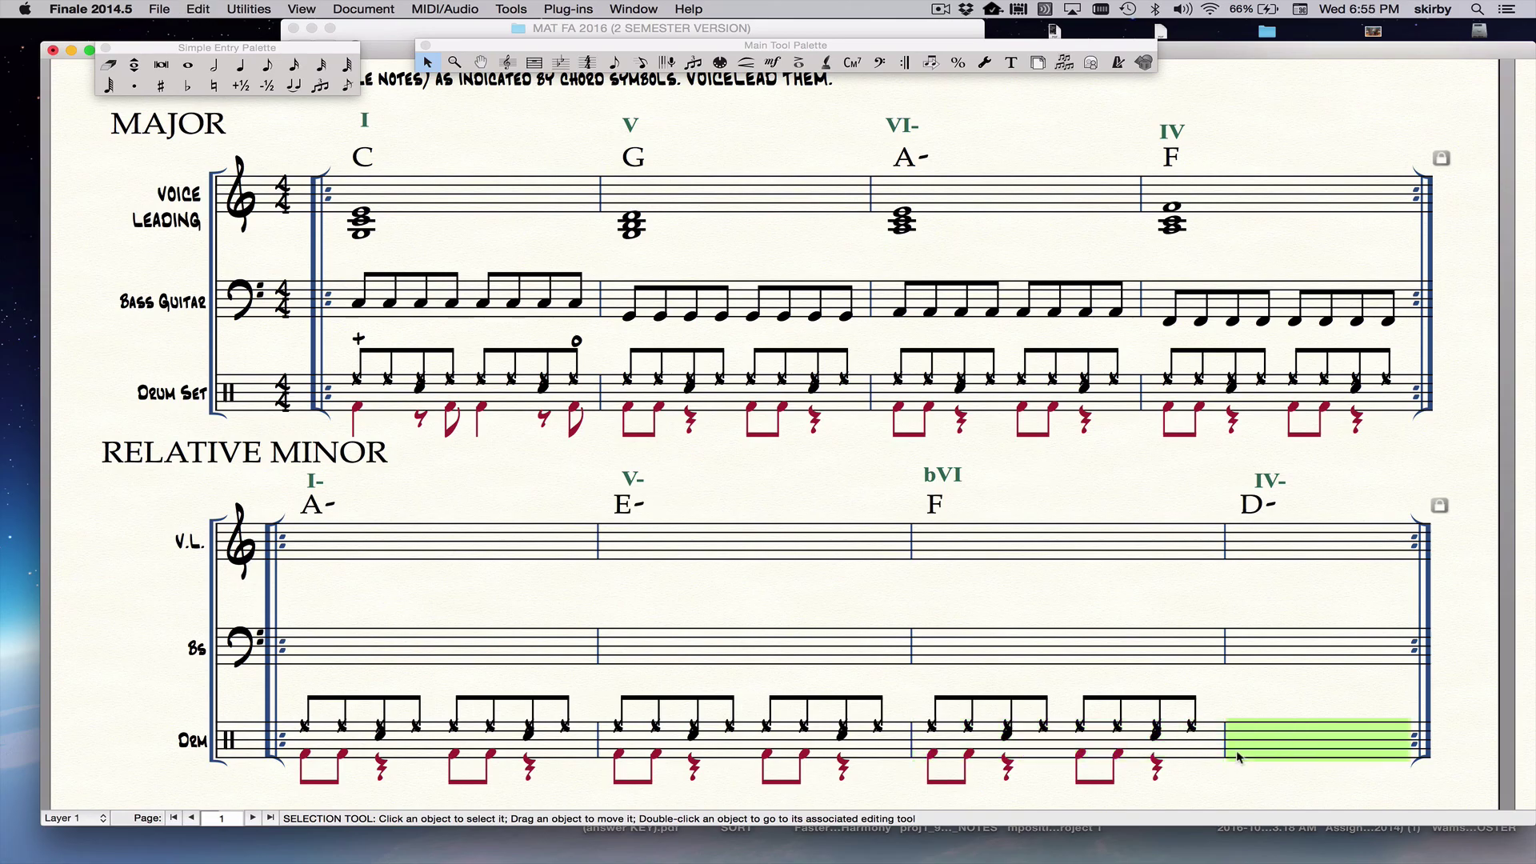
{"action": "key", "text": "super+v"}
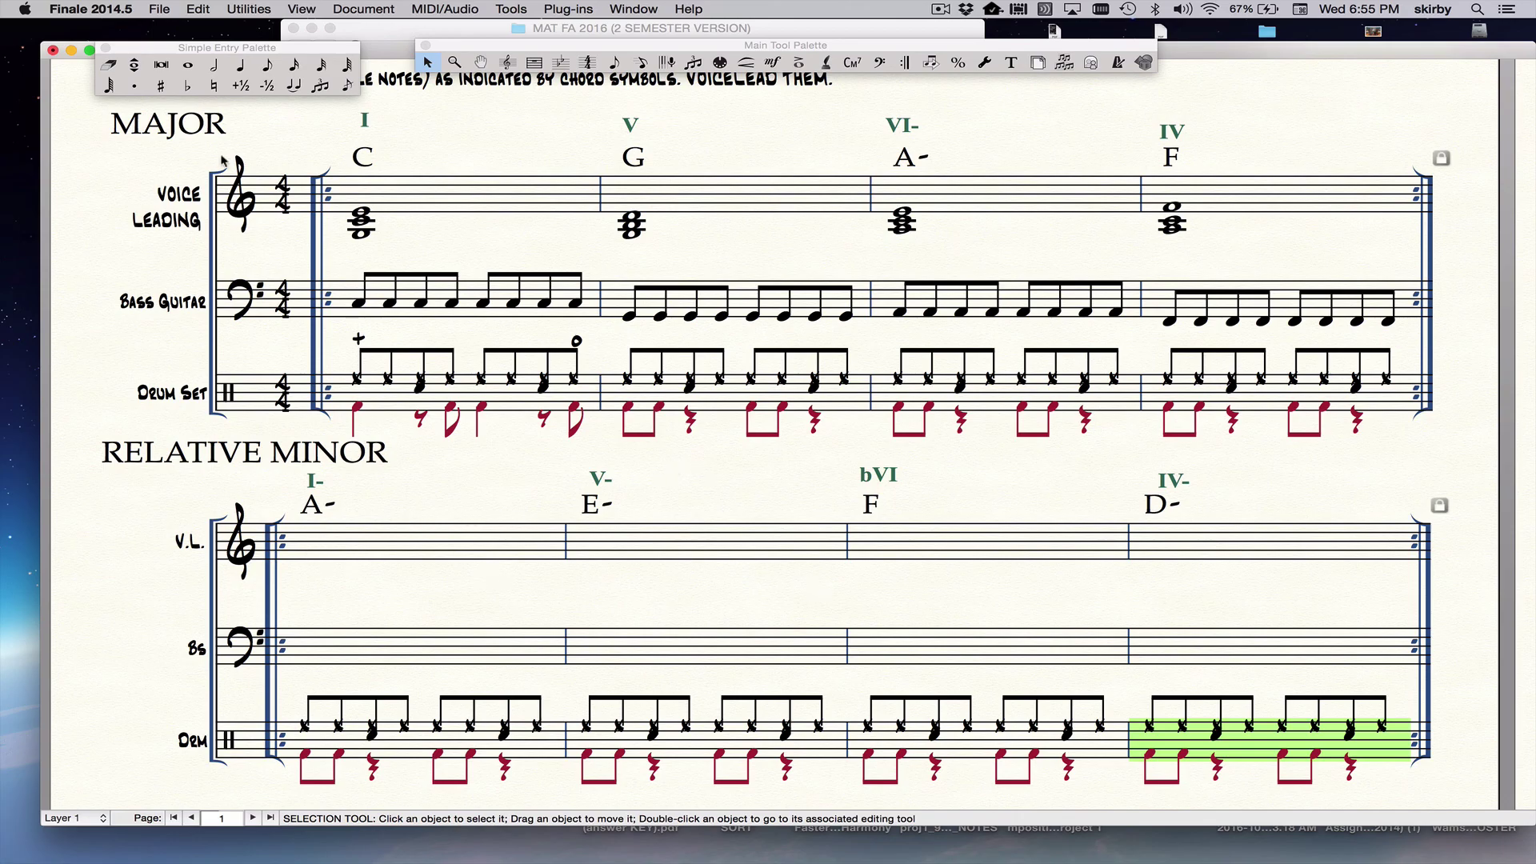
Enter a whole-note A-C-E triad in the first V.L. measure under the A- symbol
{"action": "left_click", "coordinate": [185, 68]}
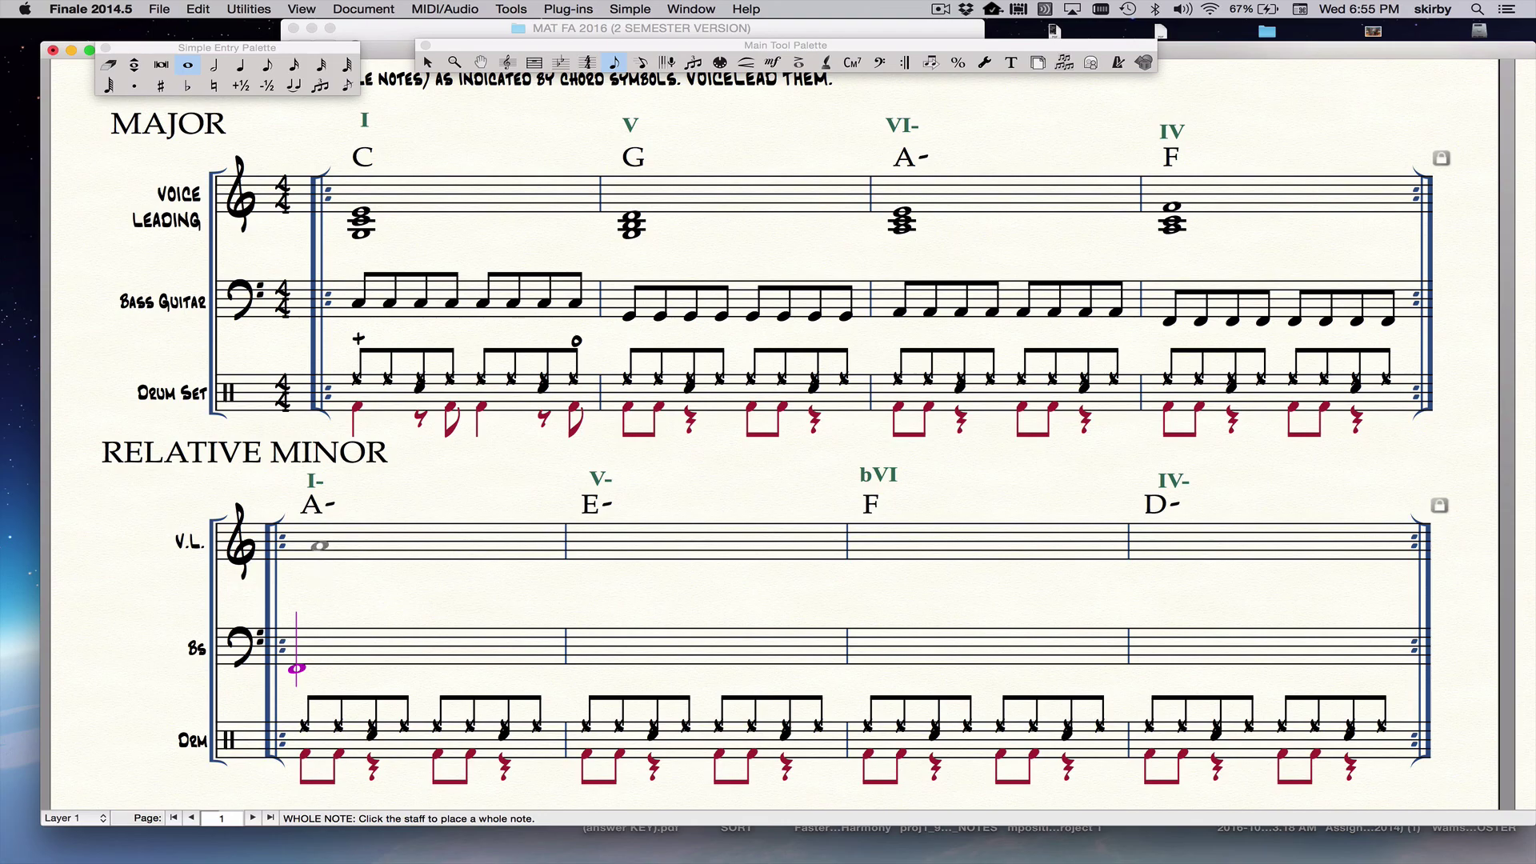
{"action": "left_click", "coordinate": [320, 545]}
{"action": "key", "text": "shift+c"}
{"action": "key", "text": "shift+e"}
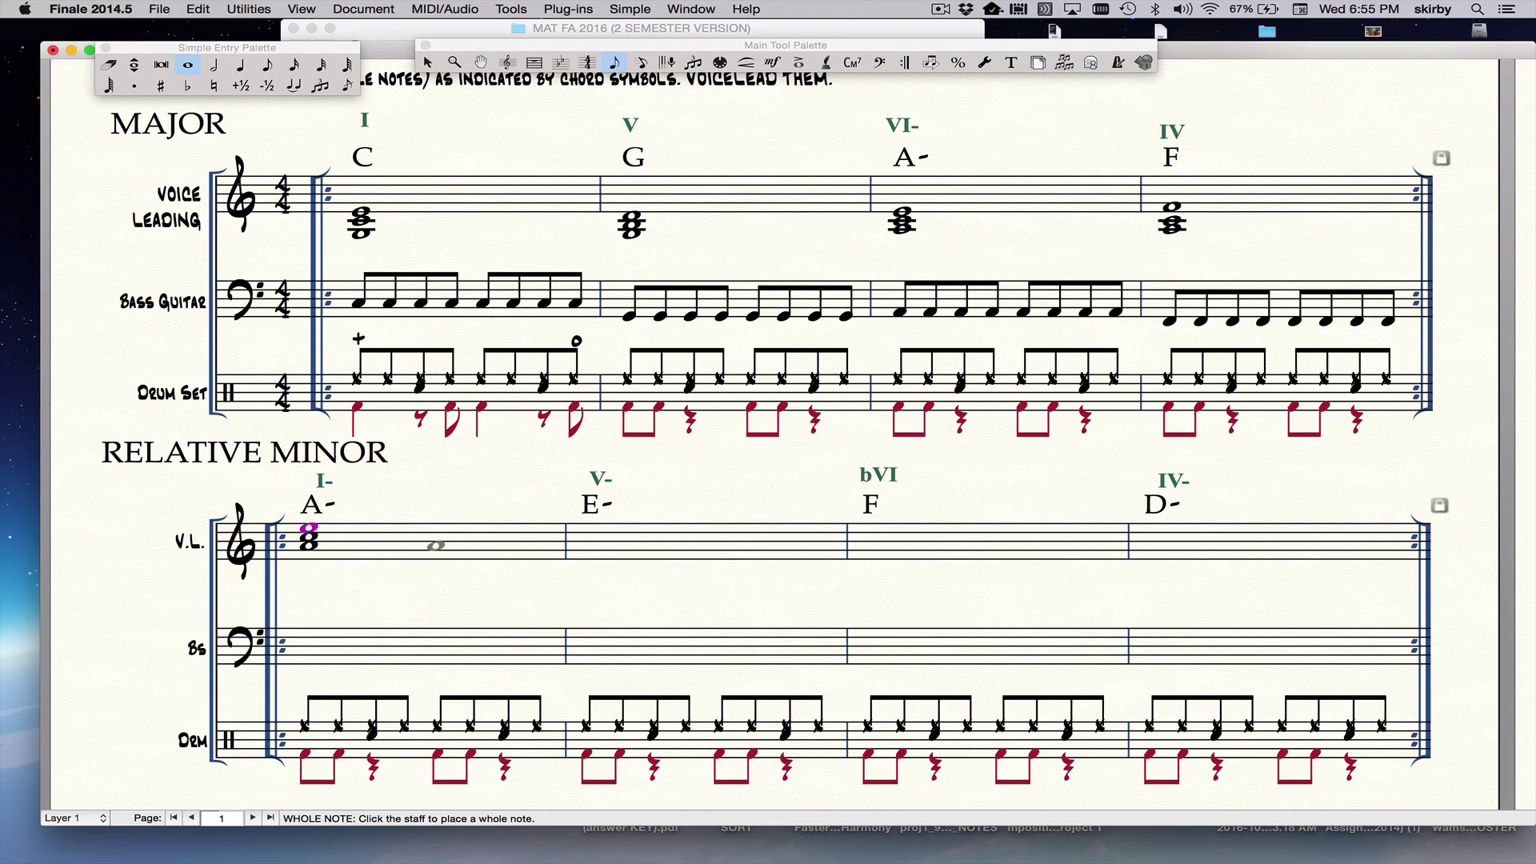
{"action": "key", "text": "Escape"}
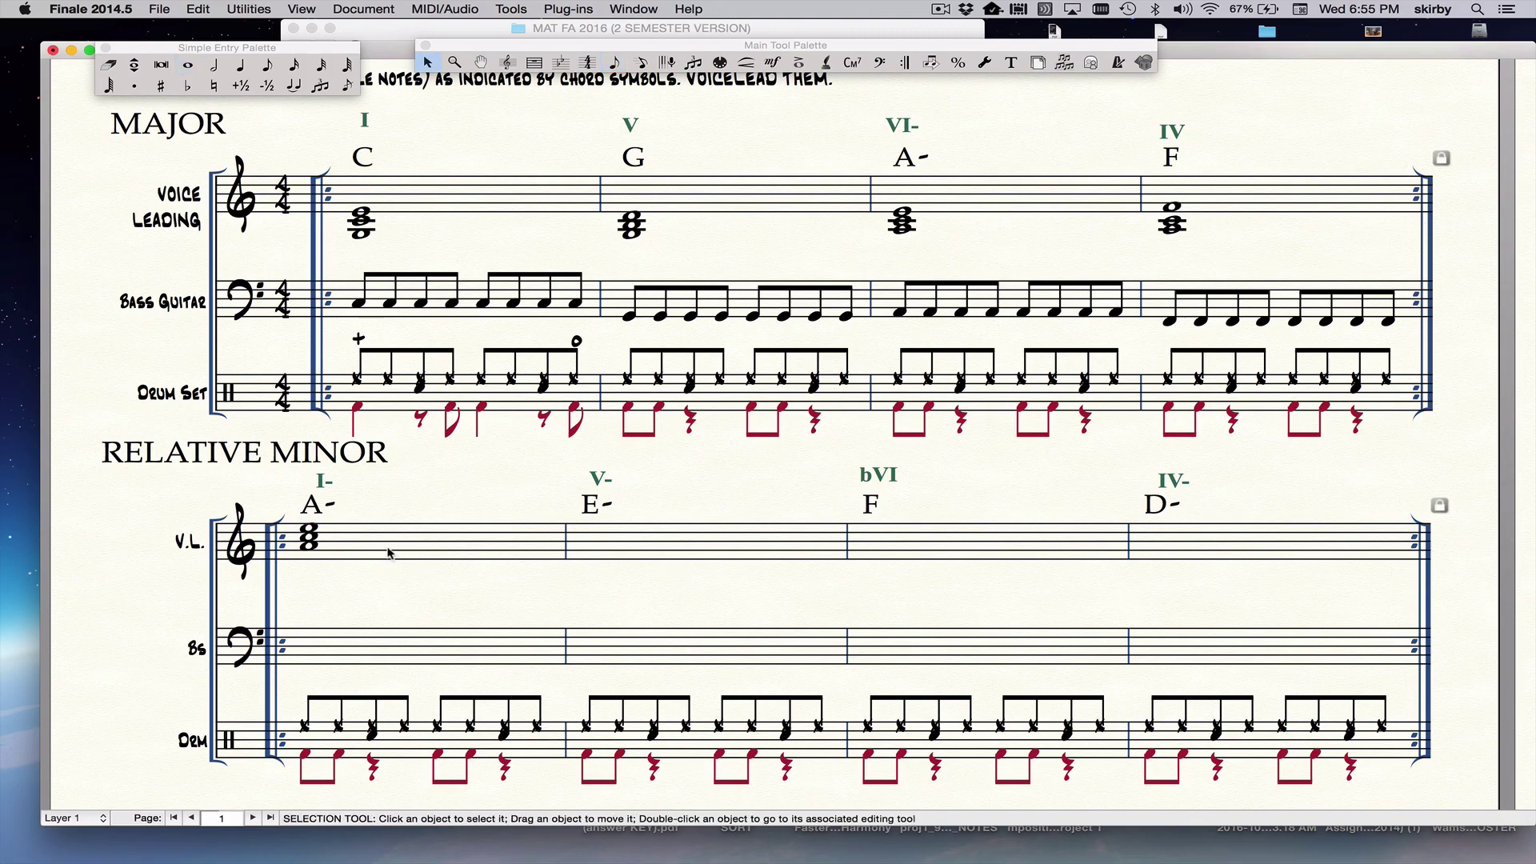
Select the V.L. measures through D-, test dropping the A- chord an octave, then restore it
{"action": "left_click", "coordinate": [390, 553]}
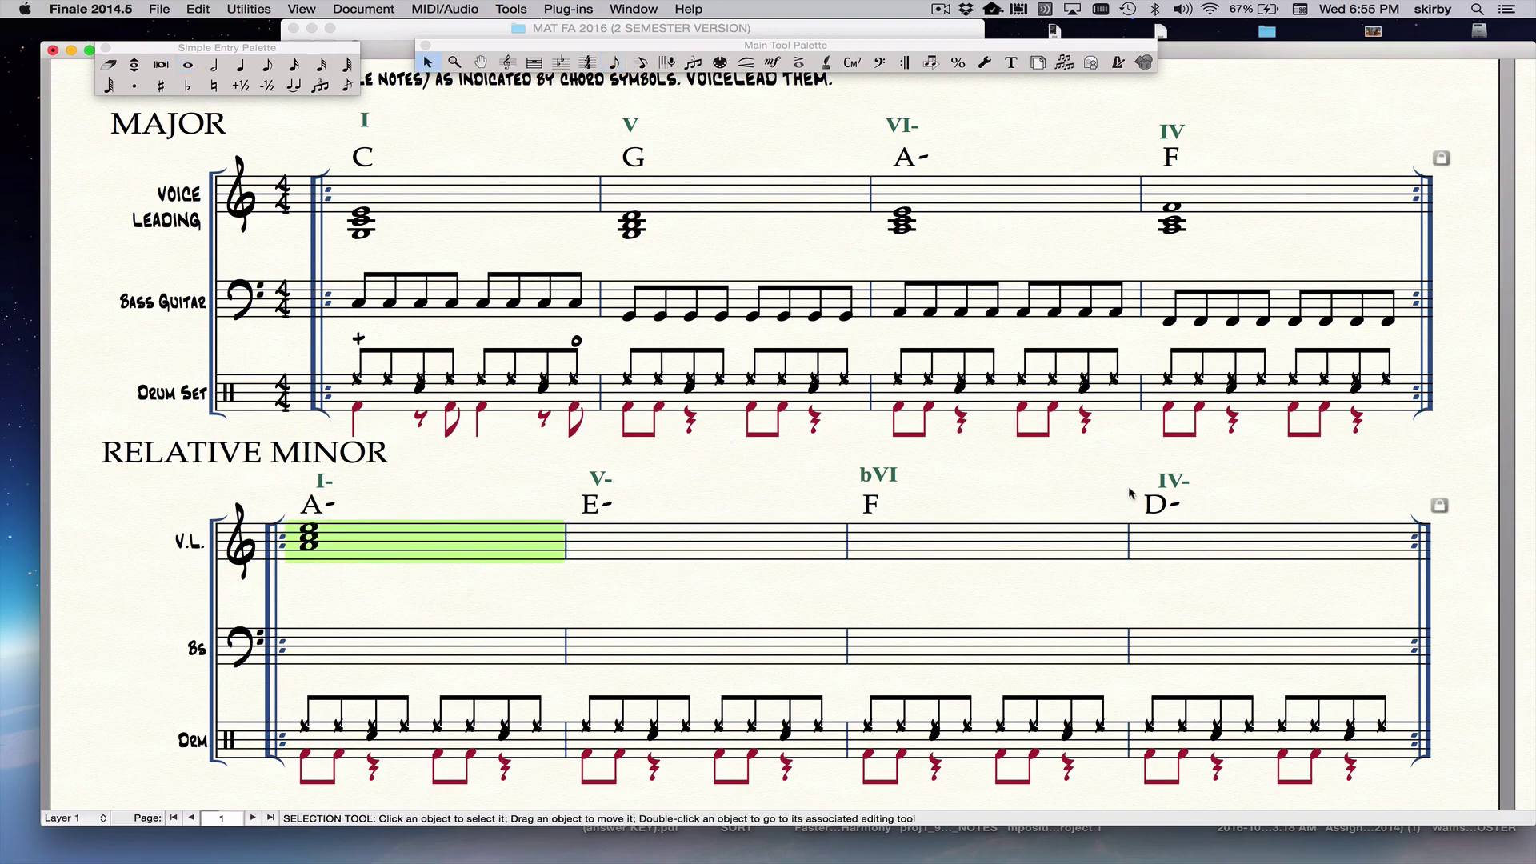
{"action": "left_click", "coordinate": [1165, 541], "text": "shift"}
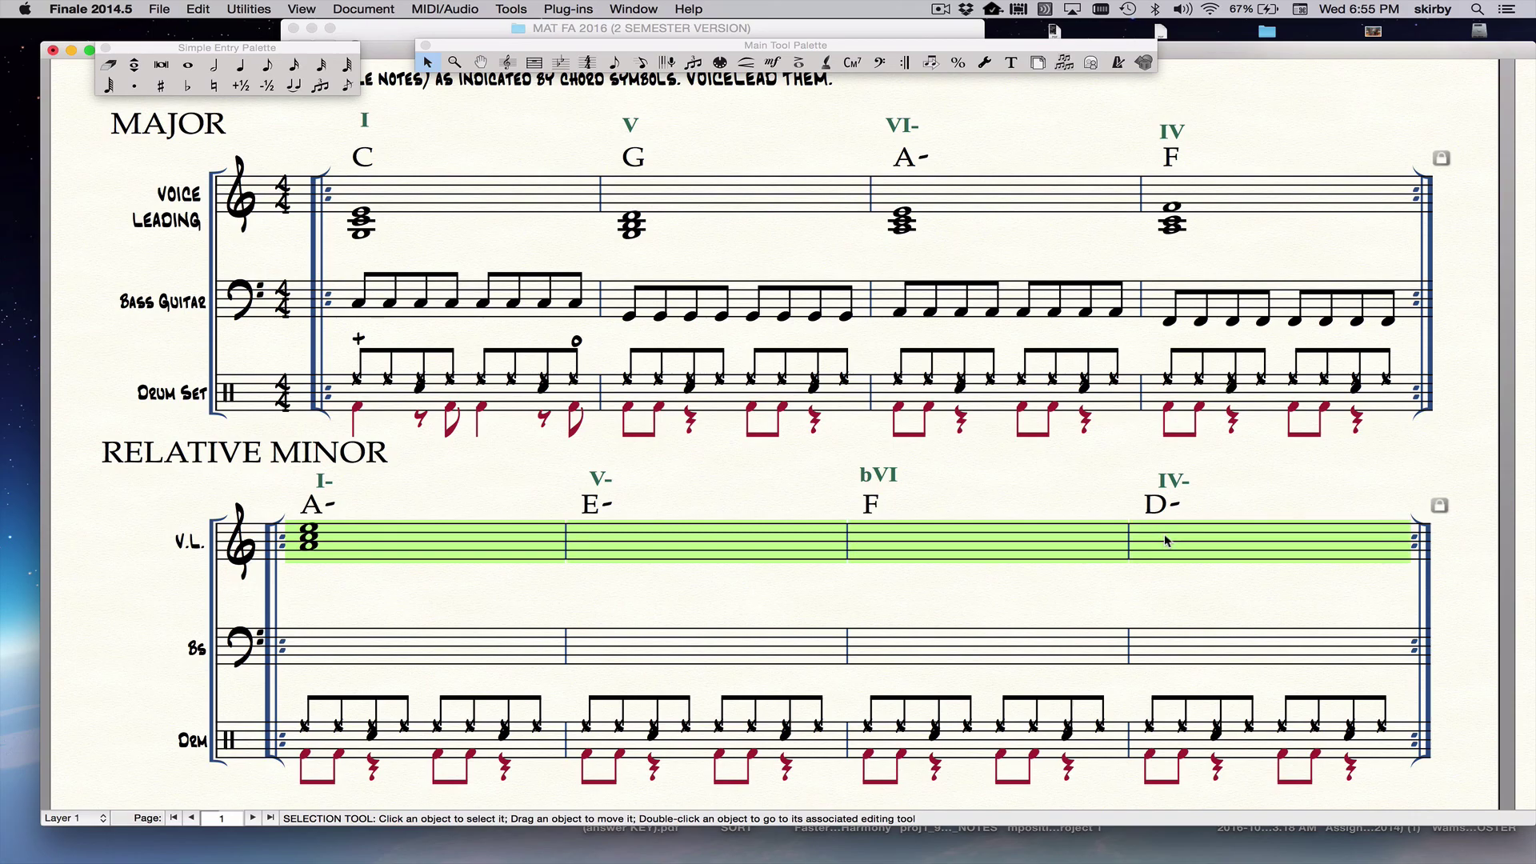
{"action": "key", "text": "super+Down"}
{"action": "key", "text": "super+Up"}
{"action": "left_click", "coordinate": [635, 579]}
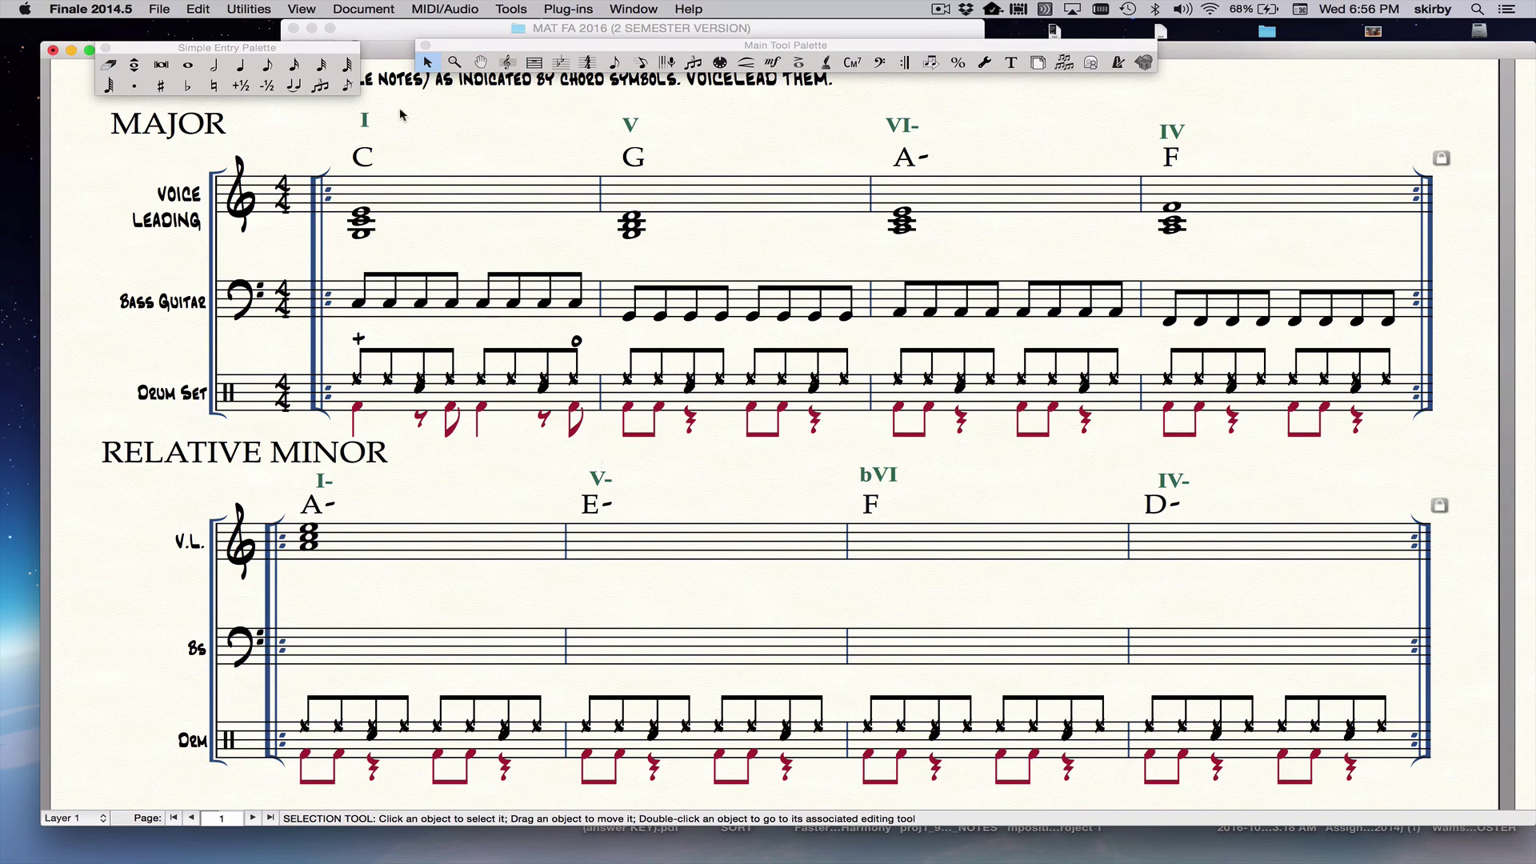
Set the duration to a whole note and enter an E-G-B triad in the E- measure
{"action": "left_click", "coordinate": [196, 73]}
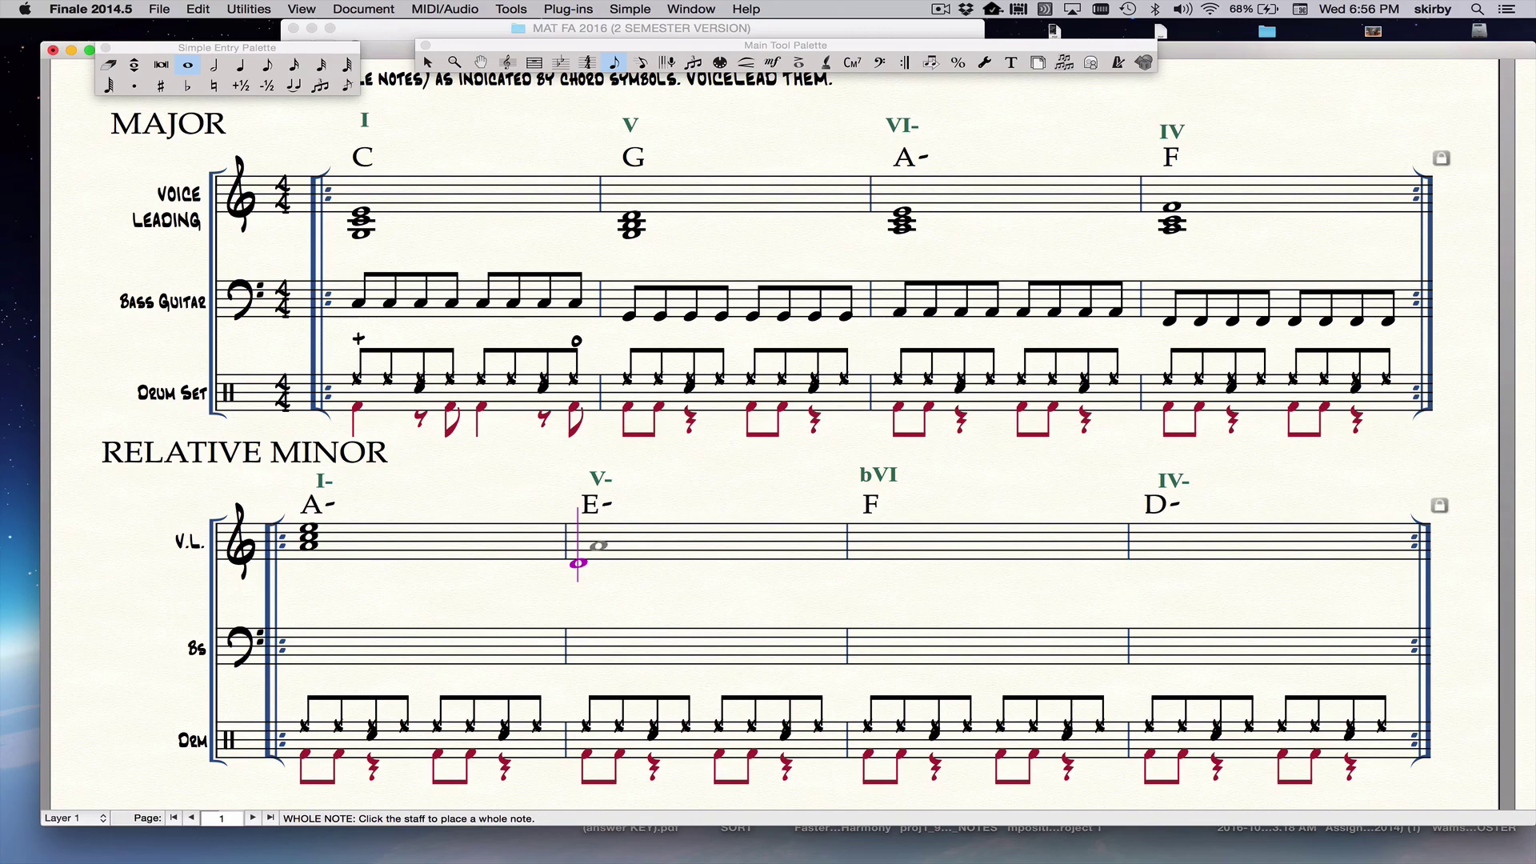
{"action": "key", "text": "3"}
{"action": "key", "text": "4"}
{"action": "key", "text": "5"}
{"action": "key", "text": "6"}
{"action": "key", "text": "7"}
{"action": "left_click", "coordinate": [596, 558]}
{"action": "key", "text": "3"}
{"action": "key", "text": "3"}
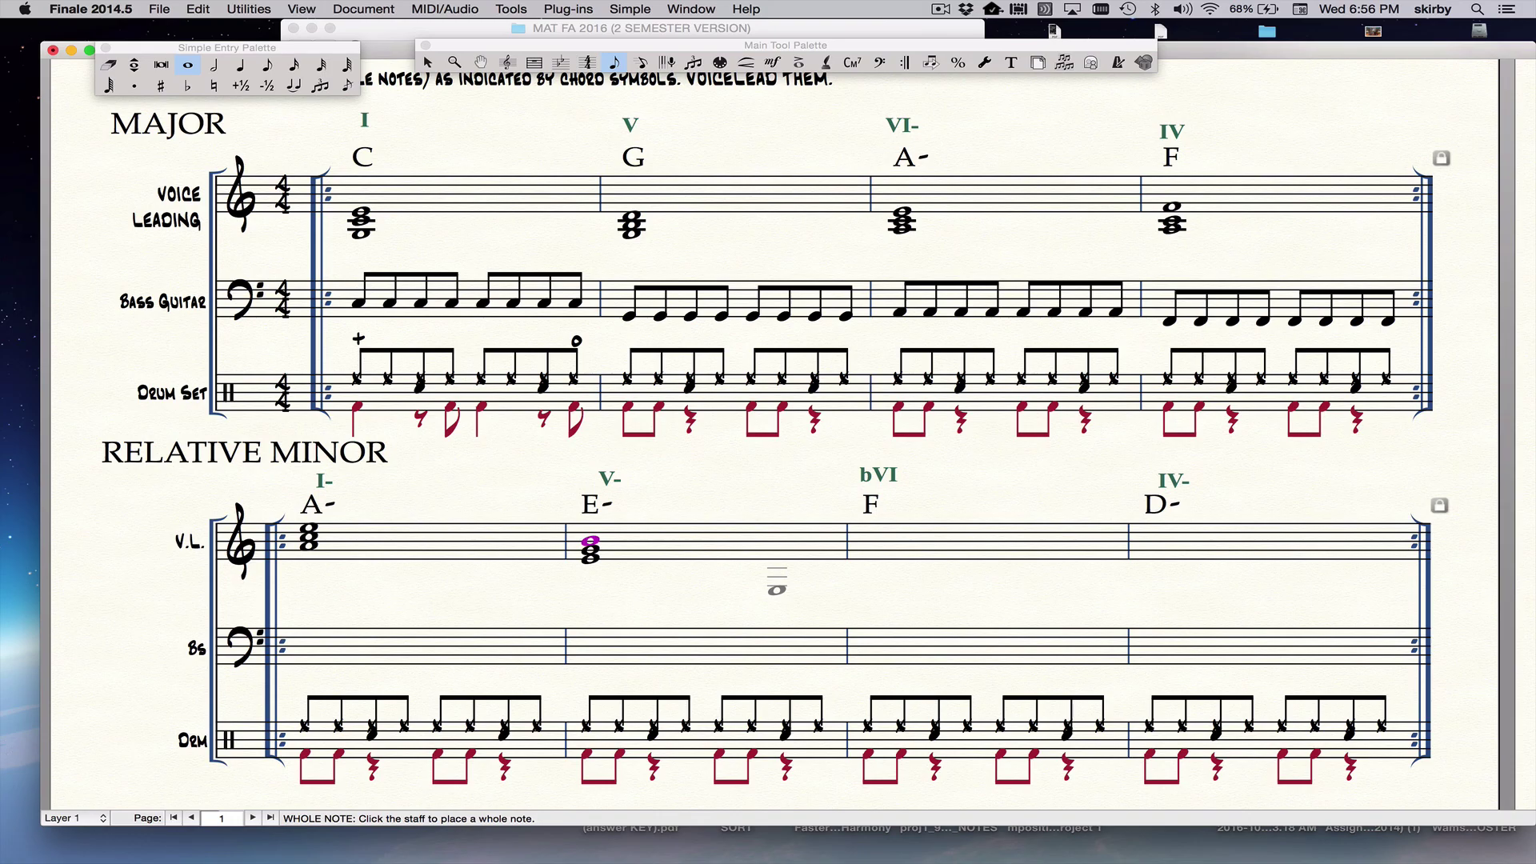
Raise the E- chord's bottom E an octave to the top, comparing top notes with A-
{"action": "key", "text": "super+Down"}
{"action": "key", "text": "super+Down"}
{"action": "key", "text": "shift+Up"}
{"action": "left_click", "coordinate": [309, 528]}
{"action": "left_click", "coordinate": [591, 528]}
{"action": "left_click", "coordinate": [309, 528]}
{"action": "left_click", "coordinate": [591, 528]}
Enter an F-A-C whole-note triad in the bVI measure and compare its top note with E-
{"action": "left_click", "coordinate": [880, 556]}
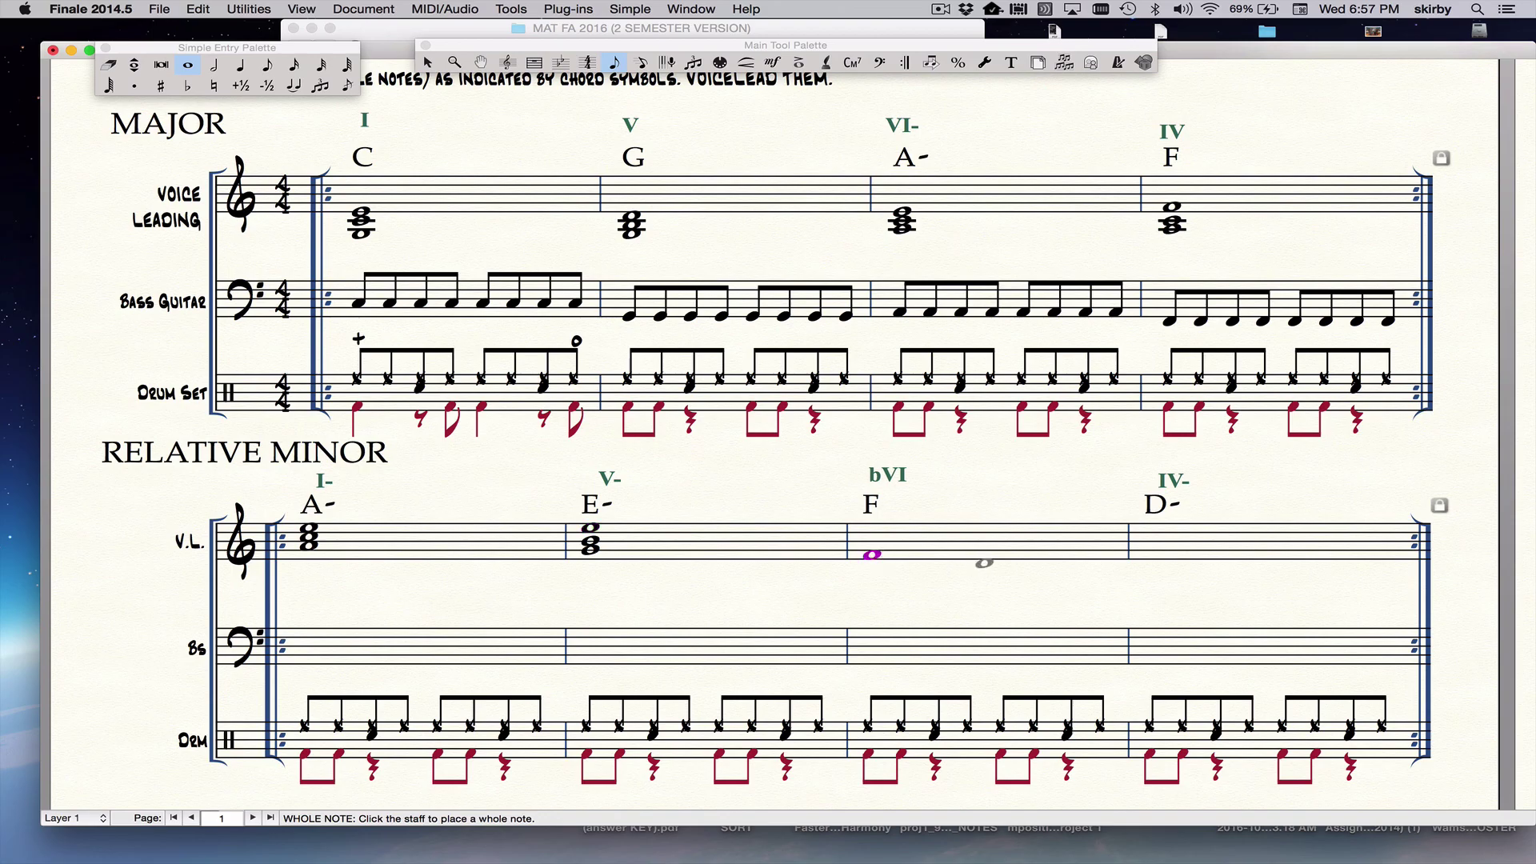
{"action": "key", "text": "3"}
{"action": "key", "text": "3"}
{"action": "key", "text": "Left"}
{"action": "key", "text": "Right"}
{"action": "key", "text": "Left"}
{"action": "key", "text": "Right"}
Raise the F chord's bottom F an octave to the top, checking voicing against the E- chord
{"action": "key", "text": "super+Down"}
{"action": "key", "text": "super+Down"}
{"action": "key", "text": "shift+Up"}
{"action": "key", "text": "Left"}
{"action": "key", "text": "Right"}
{"action": "key", "text": "Left"}
{"action": "key", "text": "super+Down"}
{"action": "key", "text": "Right"}
{"action": "key", "text": "Left"}
{"action": "key", "text": "super+Down"}
{"action": "key", "text": "Right"}
{"action": "key", "text": "Right"}
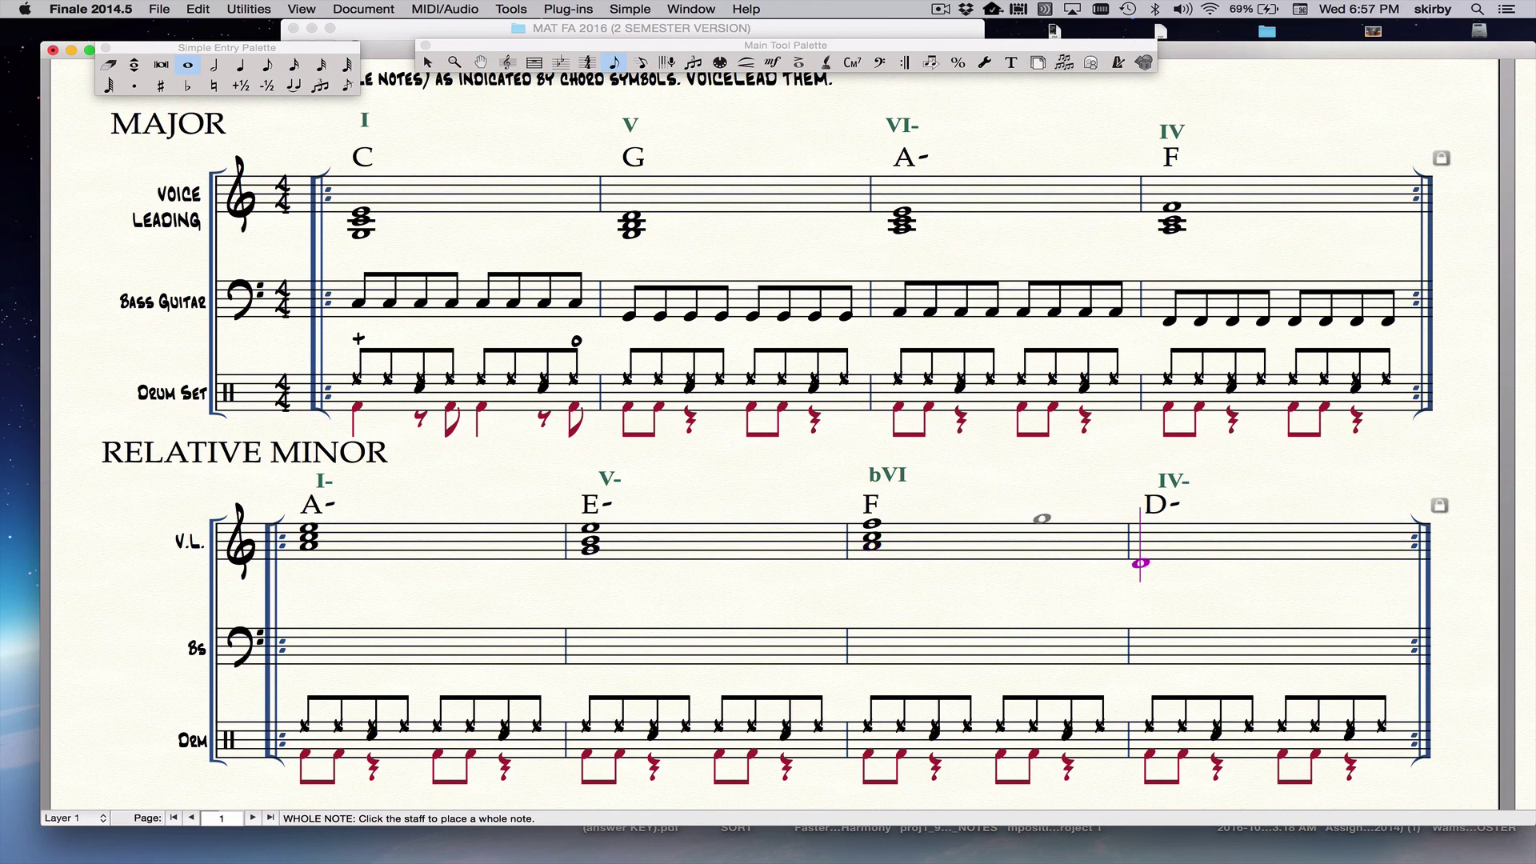
Build the D-F-A whole-note triad in the D- measure and raise its lower notes an octave
{"action": "scroll", "coordinate": [1042, 519], "scroll_direction": "right", "scroll_amount": 5}
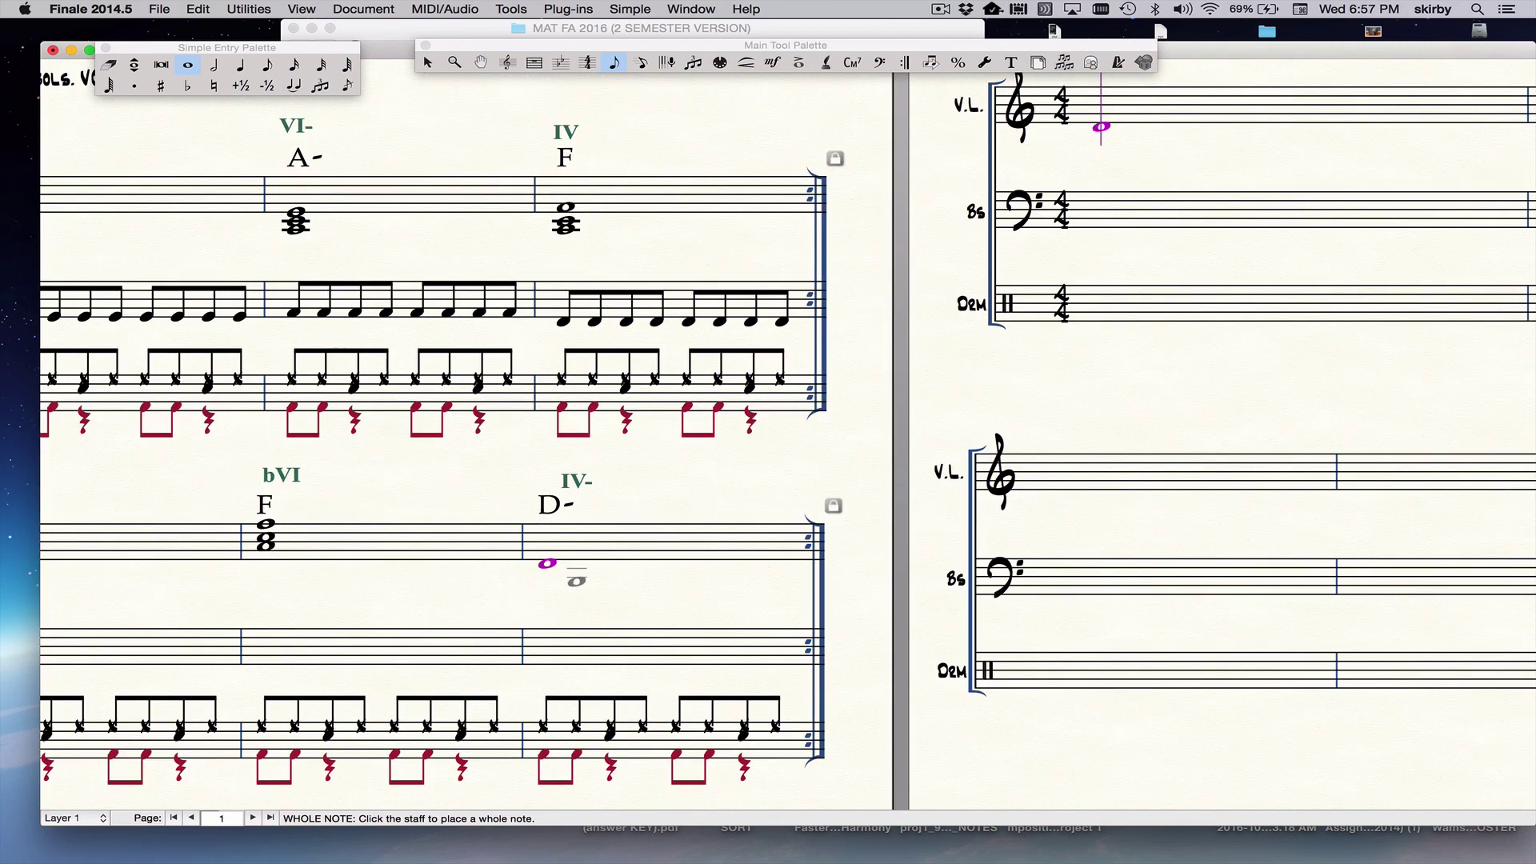
{"action": "key", "text": "shift+f"}
{"action": "key", "text": "shift+a"}
{"action": "key", "text": "alt+Down"}
{"action": "key", "text": "alt+Down"}
{"action": "key", "text": "shift+Up"}
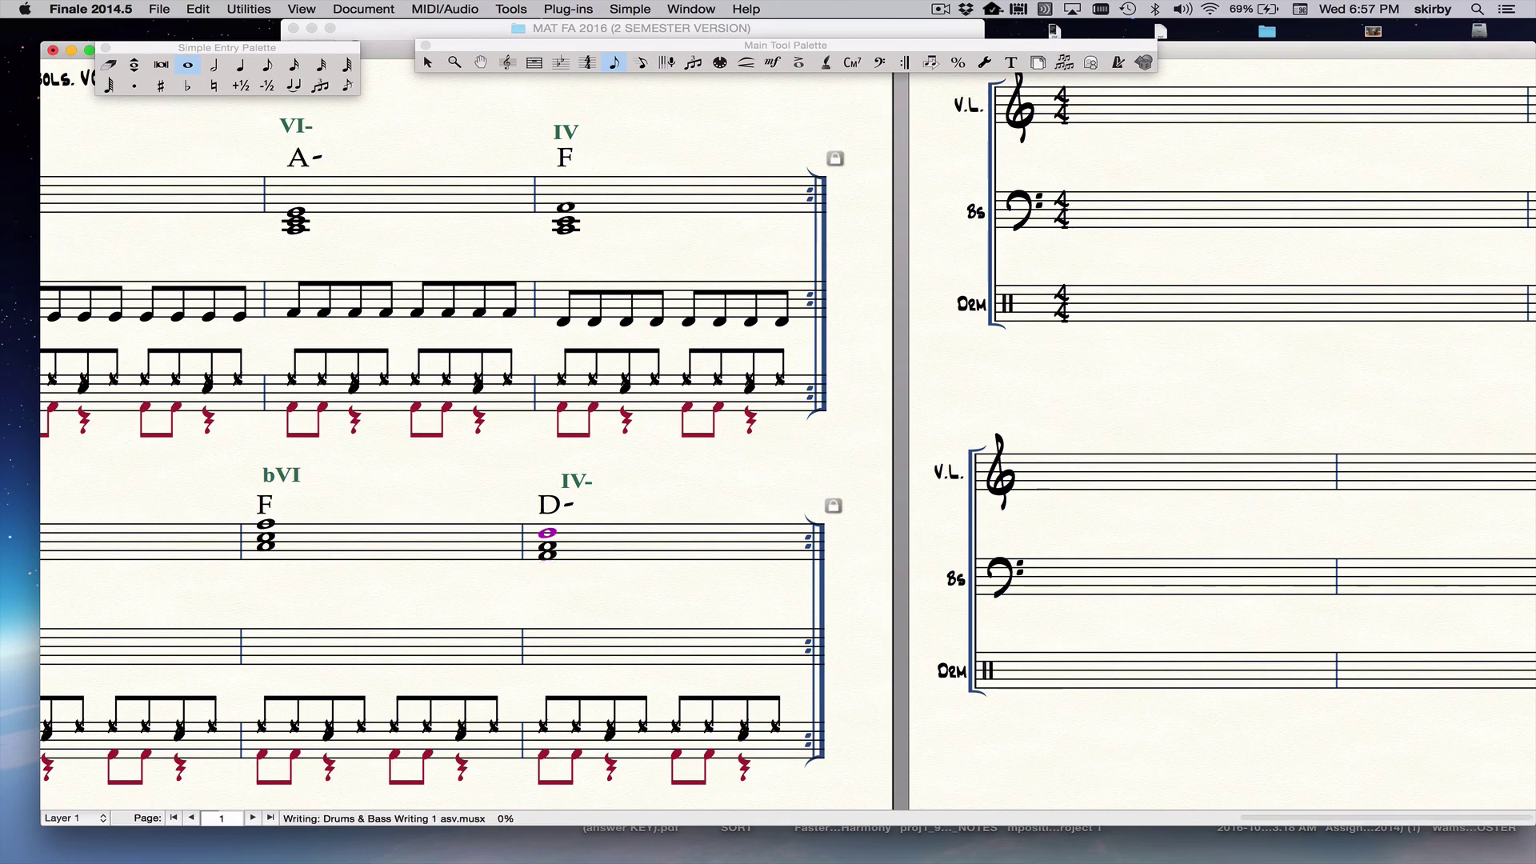
{"action": "key", "text": "alt+Down"}
{"action": "key", "text": "alt+Down"}
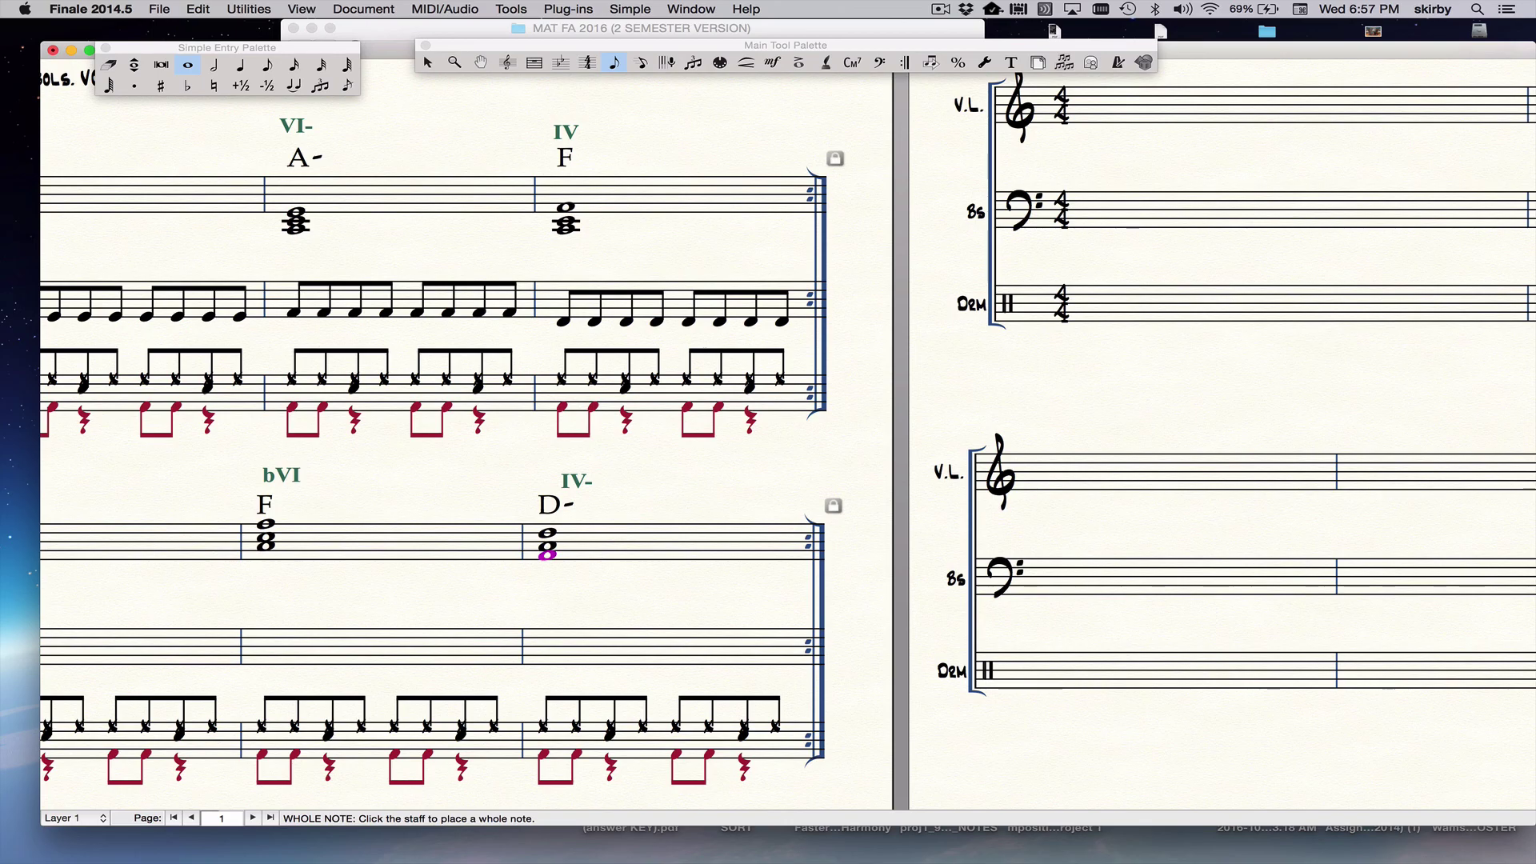
{"action": "key", "text": "shift+Up"}
{"action": "key", "text": "Left"}
{"action": "key", "text": "Right"}
{"action": "scroll", "coordinate": [739, 648], "scroll_direction": "left", "scroll_amount": 6}
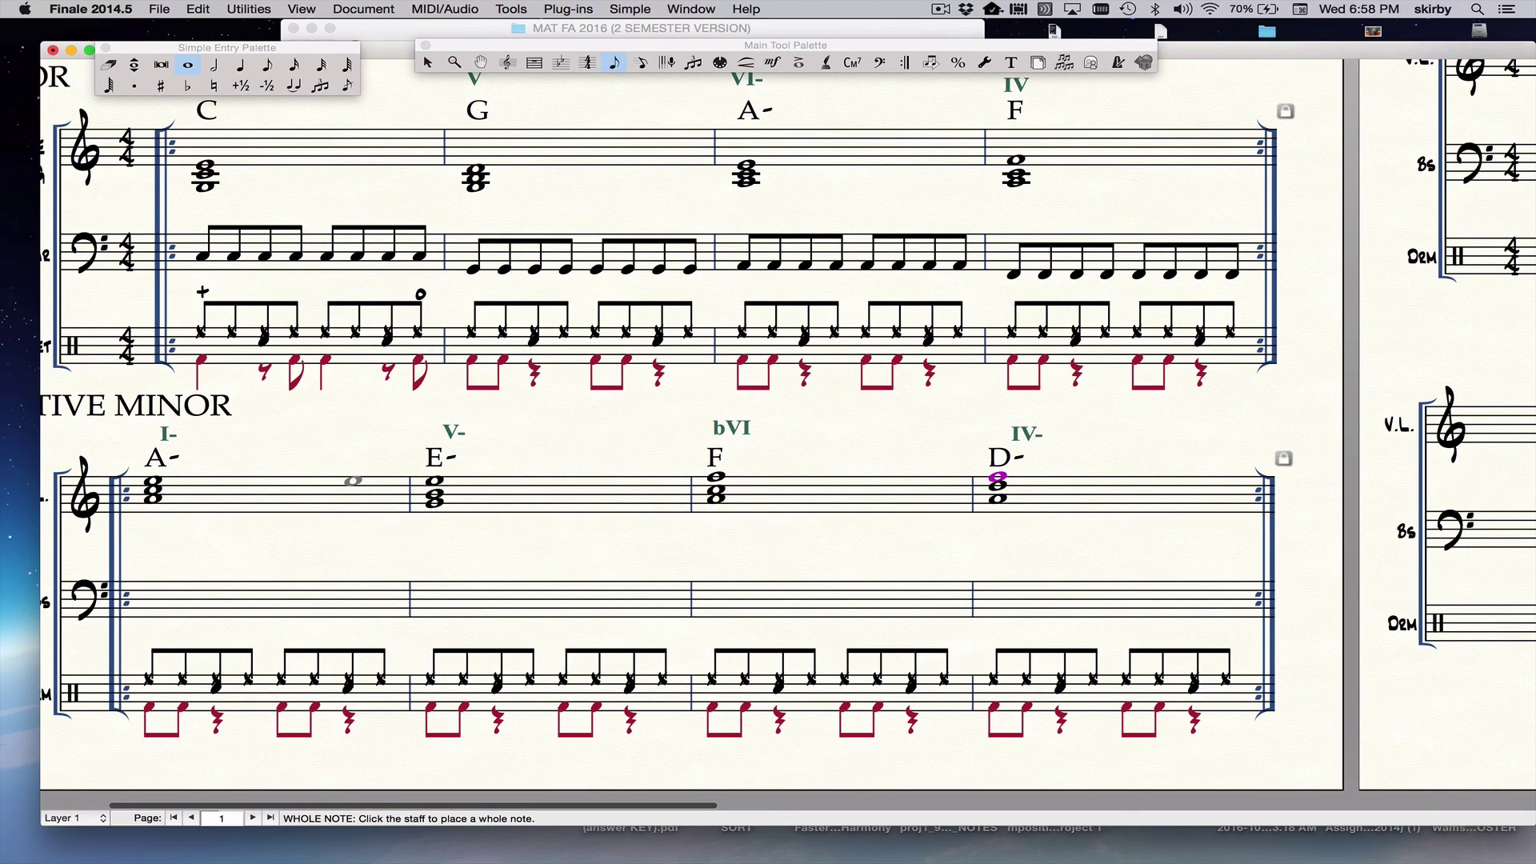
Select the A-, E-, F and D- voice-leading measures and drop their chords one octave
{"action": "key", "text": "Escape"}
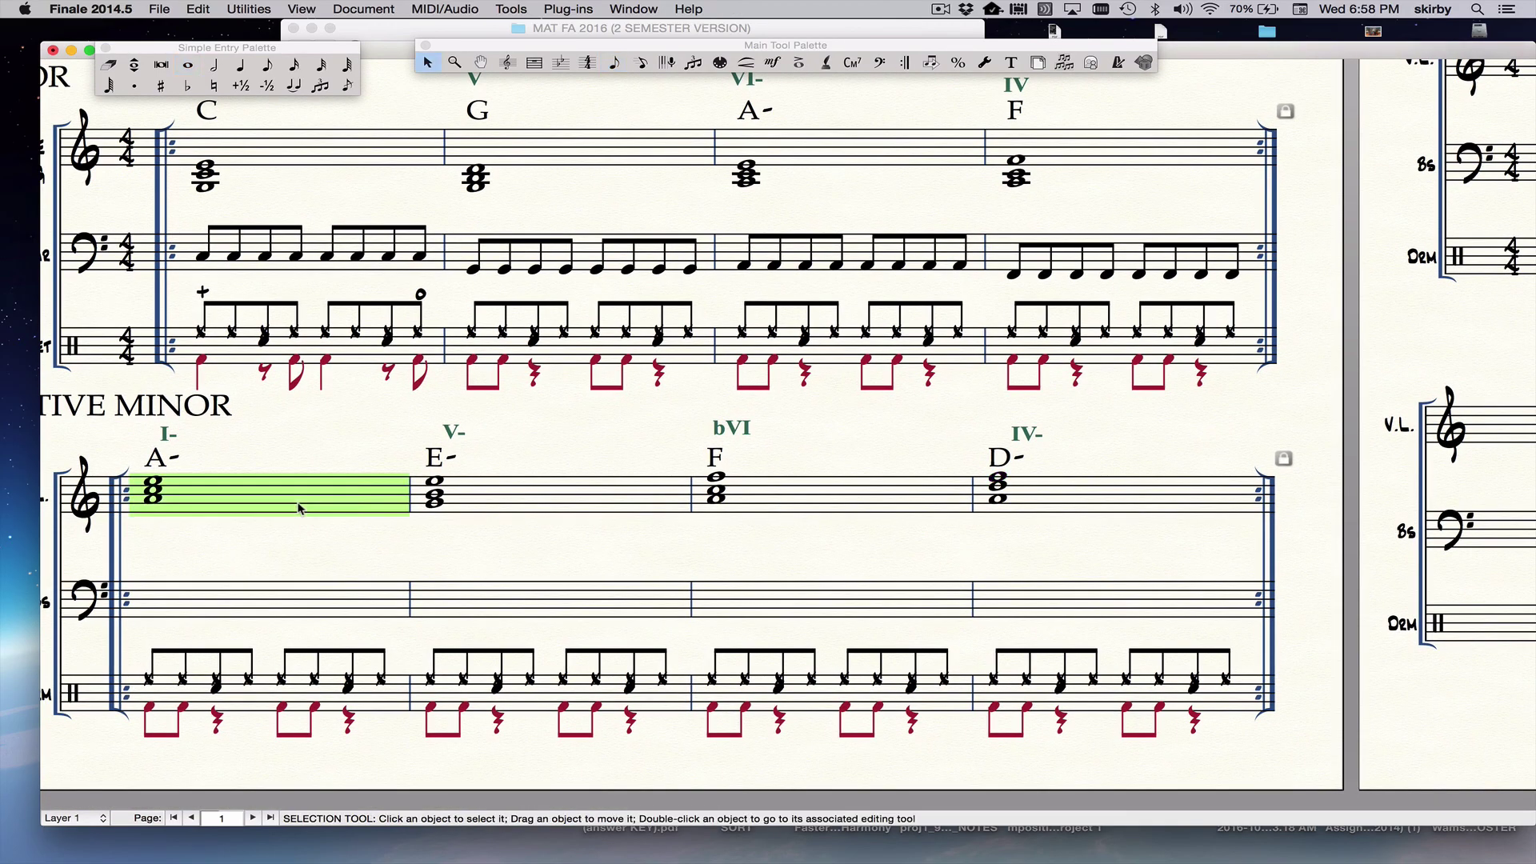
{"action": "left_click", "coordinate": [298, 504]}
{"action": "left_click", "coordinate": [1037, 504], "text": "shift"}
{"action": "left_click", "coordinate": [441, 532]}
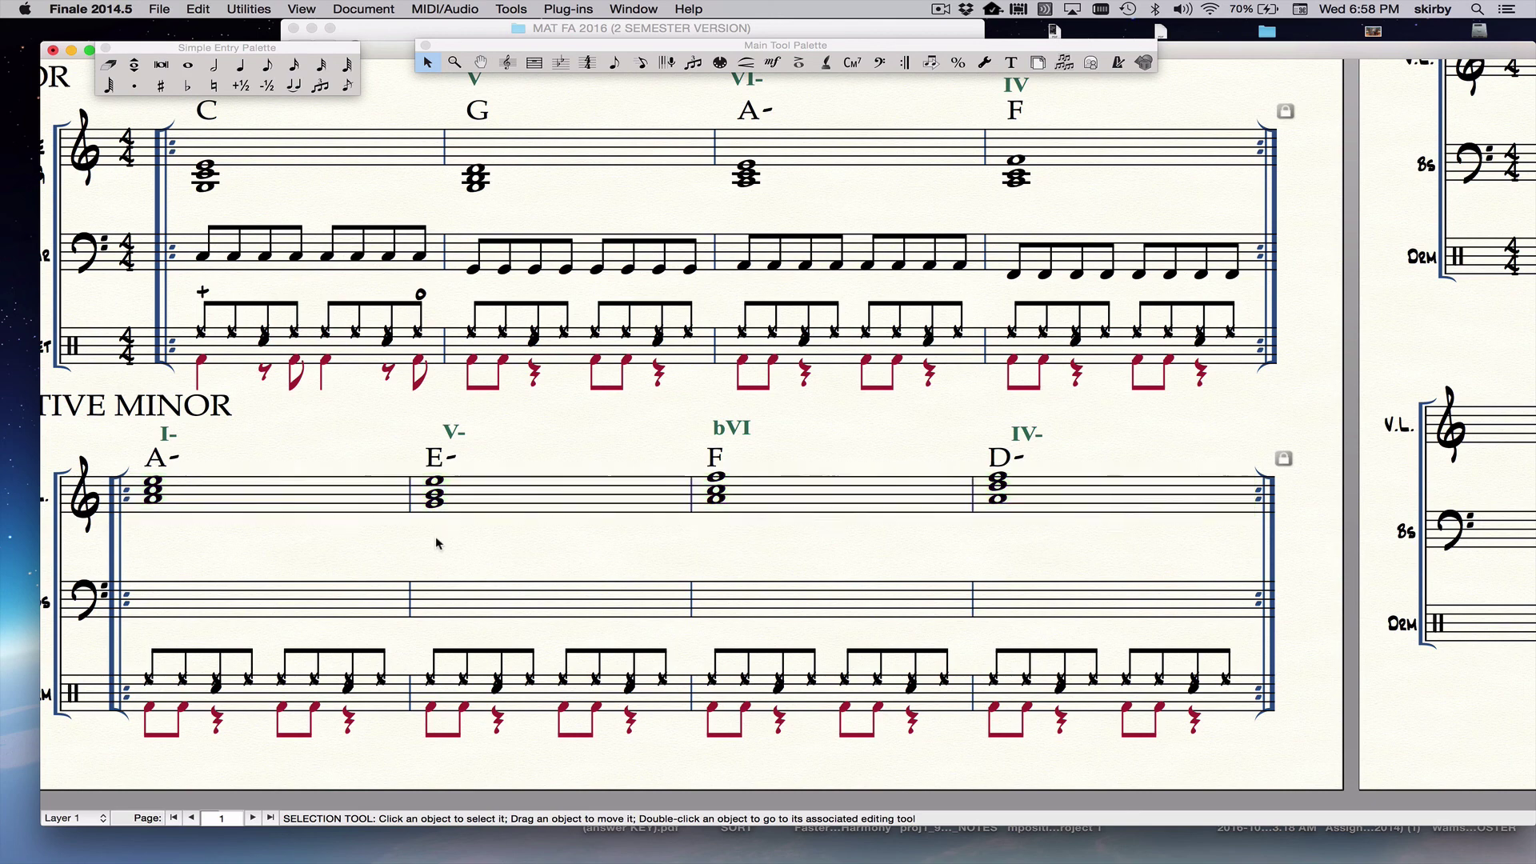
{"action": "left_click", "coordinate": [344, 507]}
{"action": "left_click", "coordinate": [1077, 494], "text": "shift"}
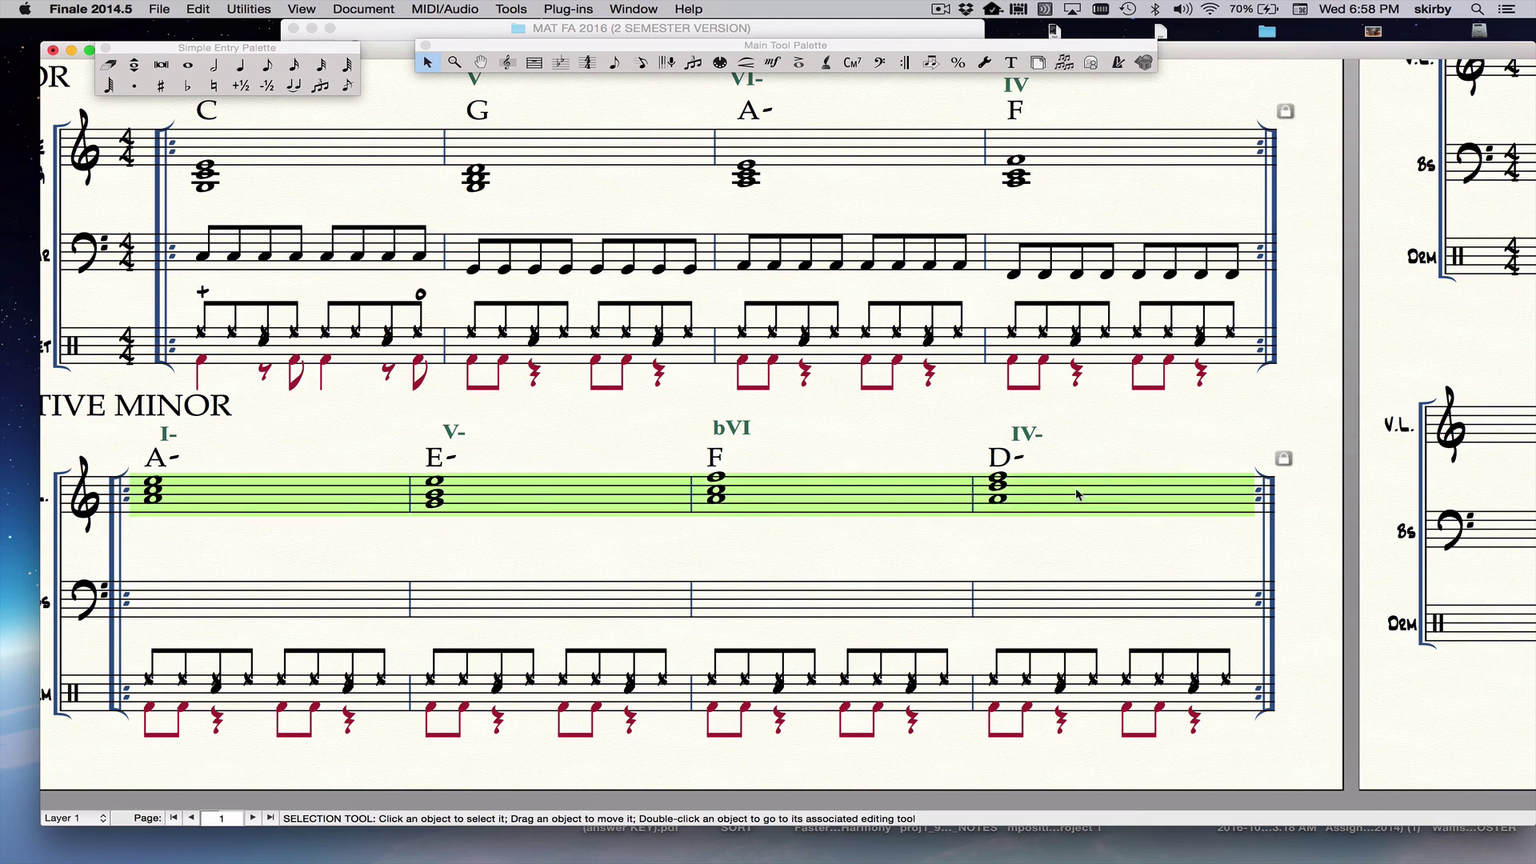
{"action": "key", "text": "super+Down"}
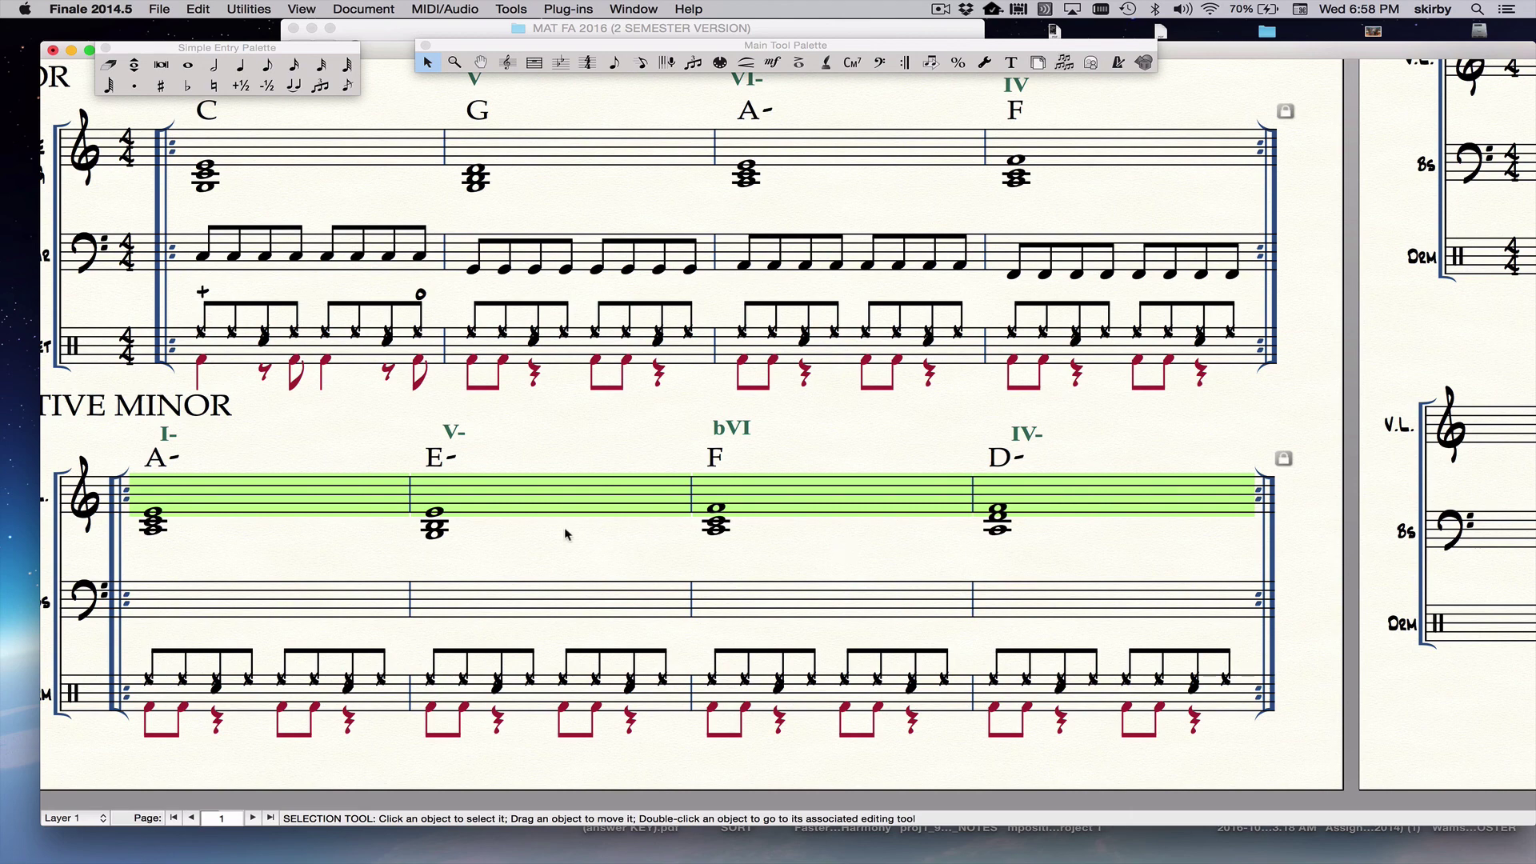